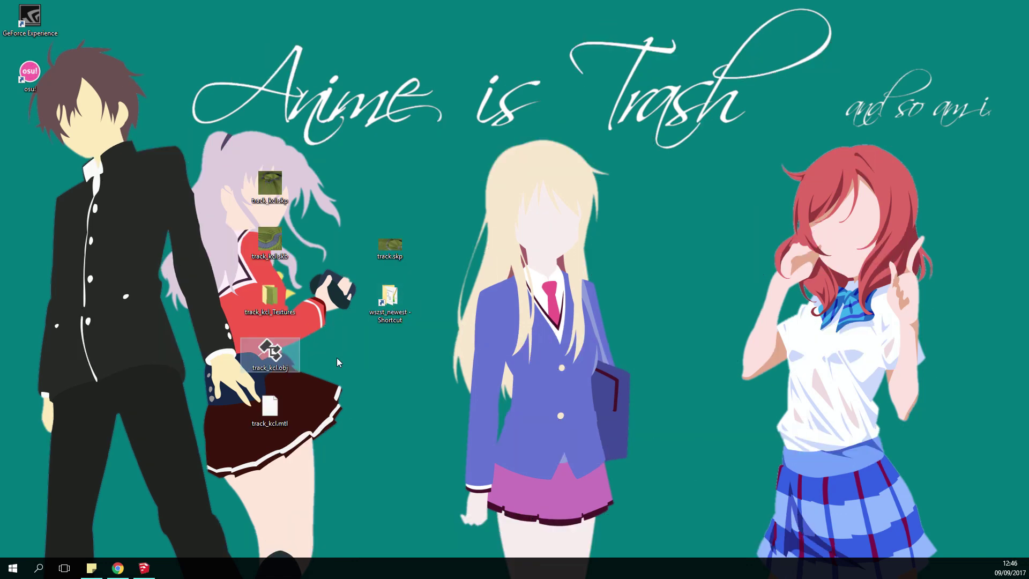
Open the wszst_newest folder and preview sendto-install.bat, then close the window.
double_click(390, 299)
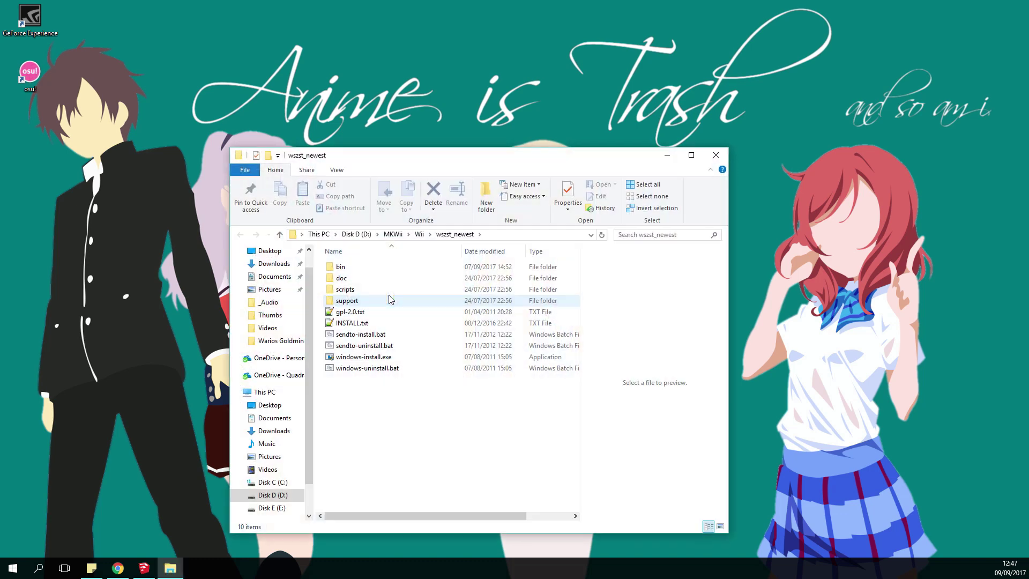
left_click(373, 338)
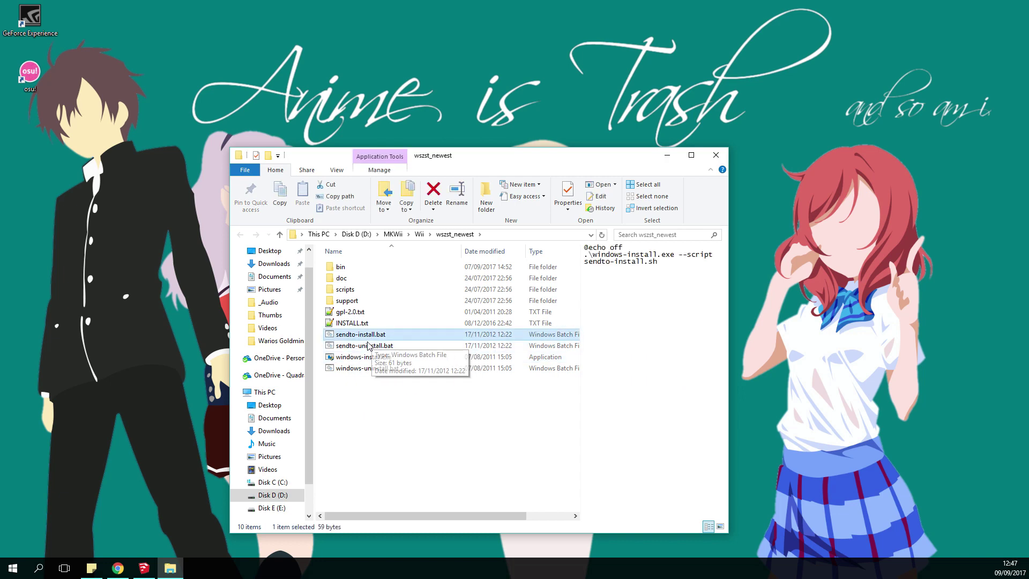
key("alt+F4")
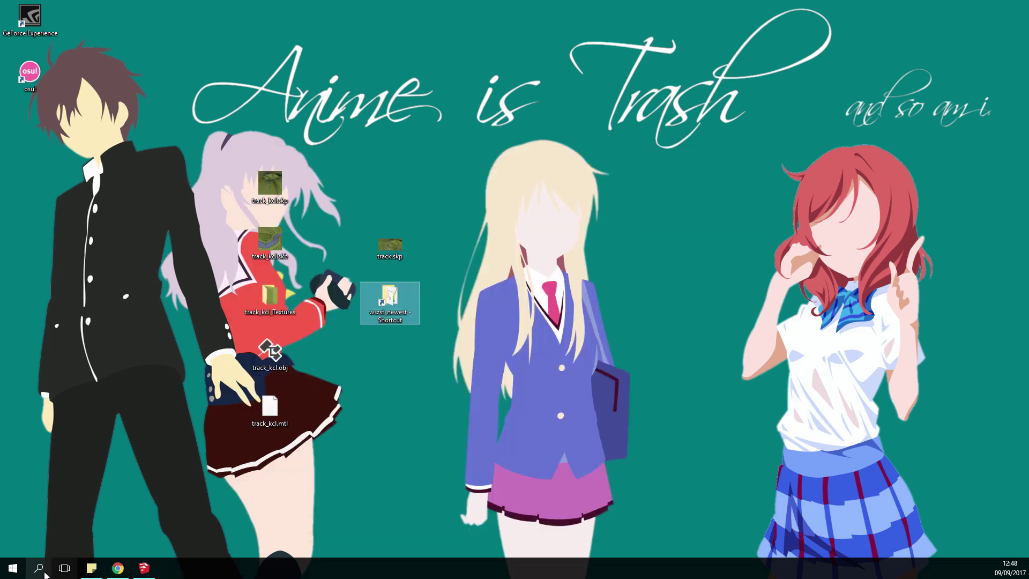
Launch Command Prompt and change into the Desktop folder with 'cd desktop'.
left_click(38, 569)
type("cmd")
key("Return")
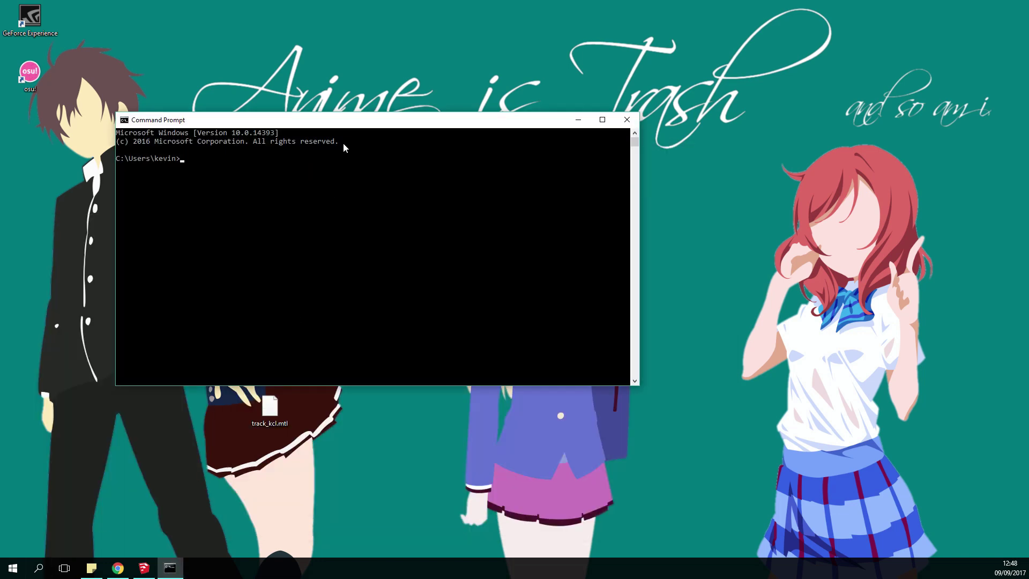
left_click_drag(349, 121, 562, 140)
left_click(478, 189)
type("cd desktop")
key("Return")
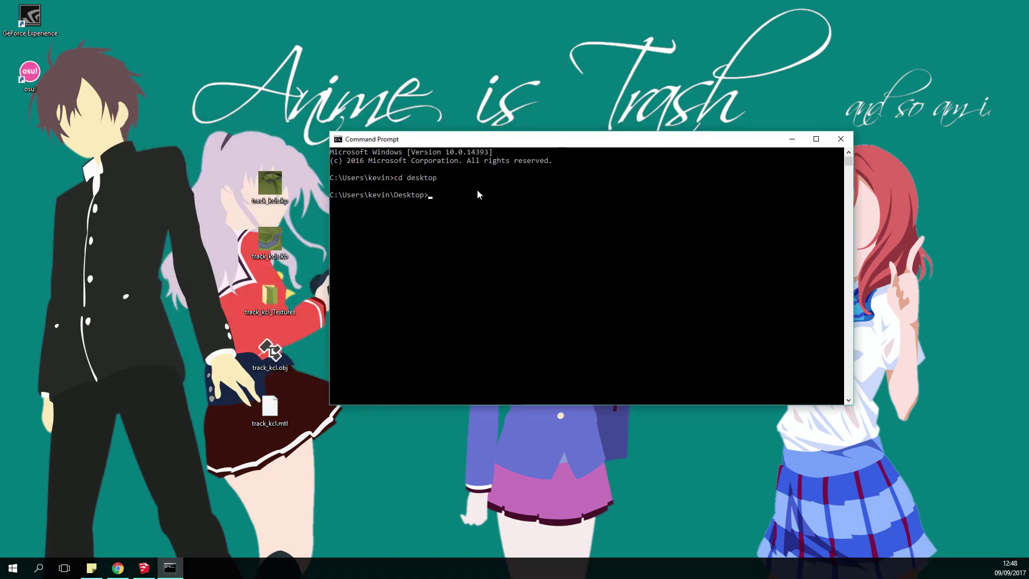
Resize and reposition the console, then run 'wszst' to show the SZS Tools banner.
left_click_drag(537, 141, 618, 172)
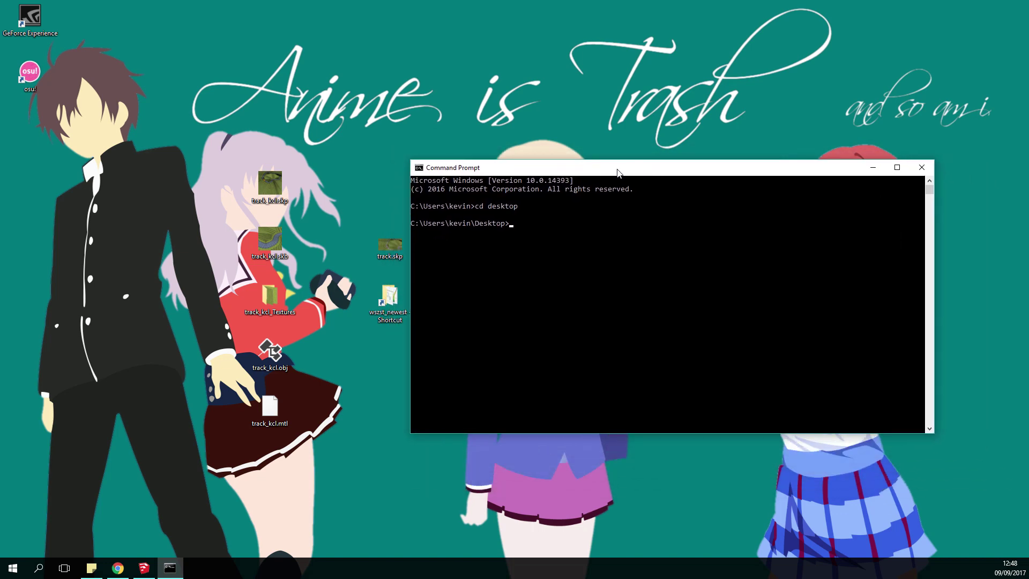
left_click_drag(937, 236, 757, 219)
left_click_drag(622, 175, 648, 182)
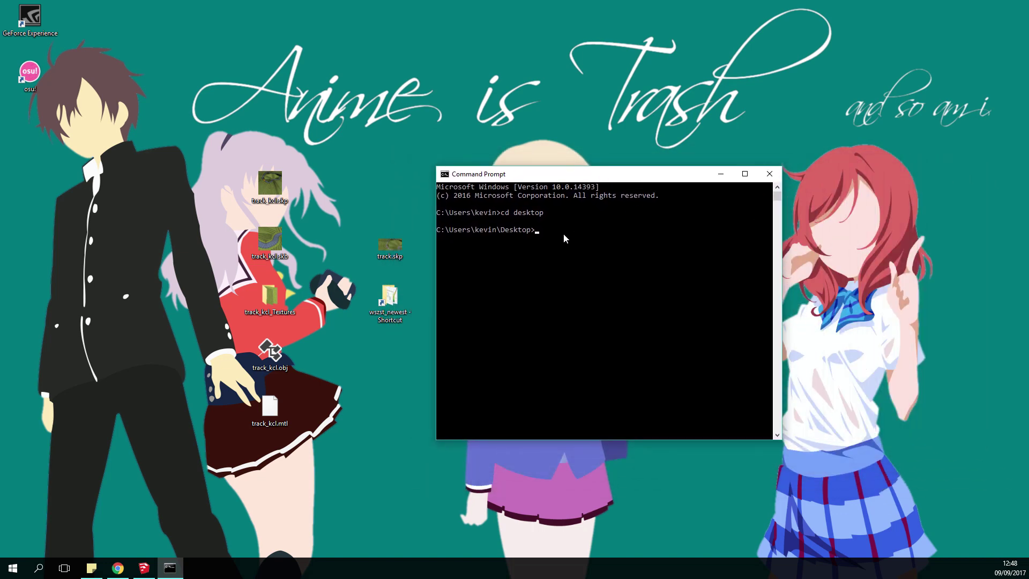
left_click(537, 229)
type("wszst")
key("Return")
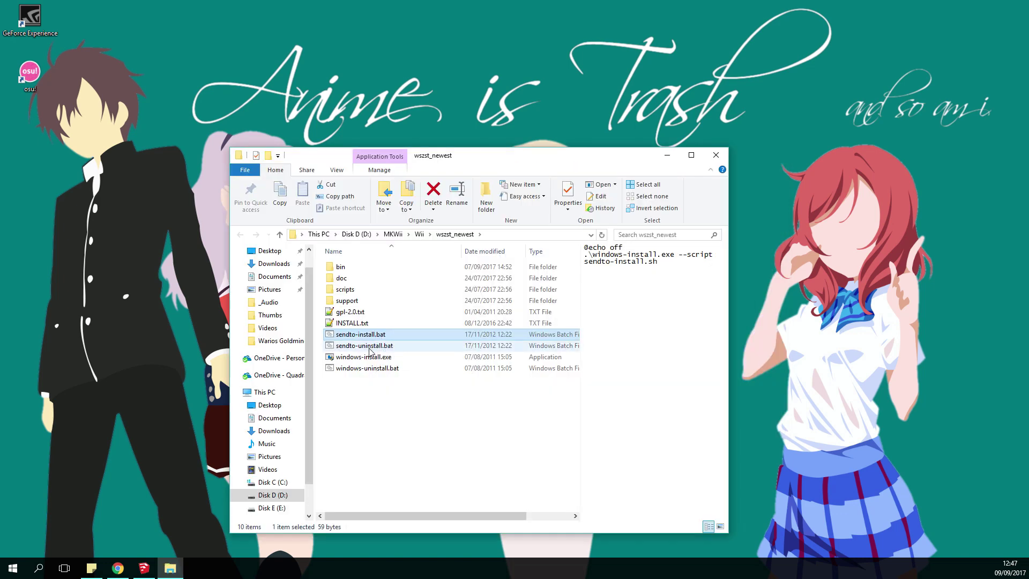
Open Control Panel through Windows search using 'control'.
left_click(38, 568)
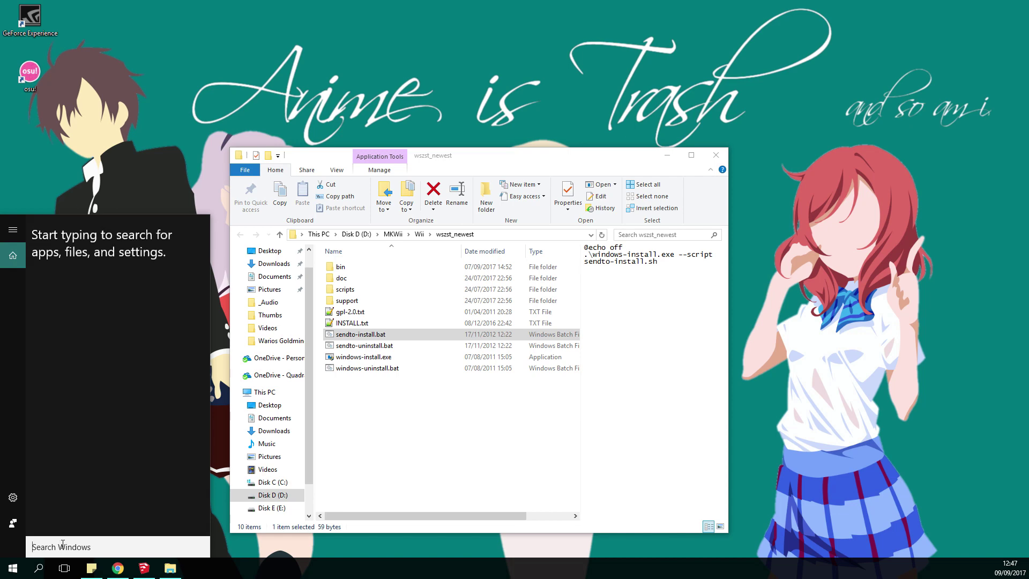
type("control")
key("Return")
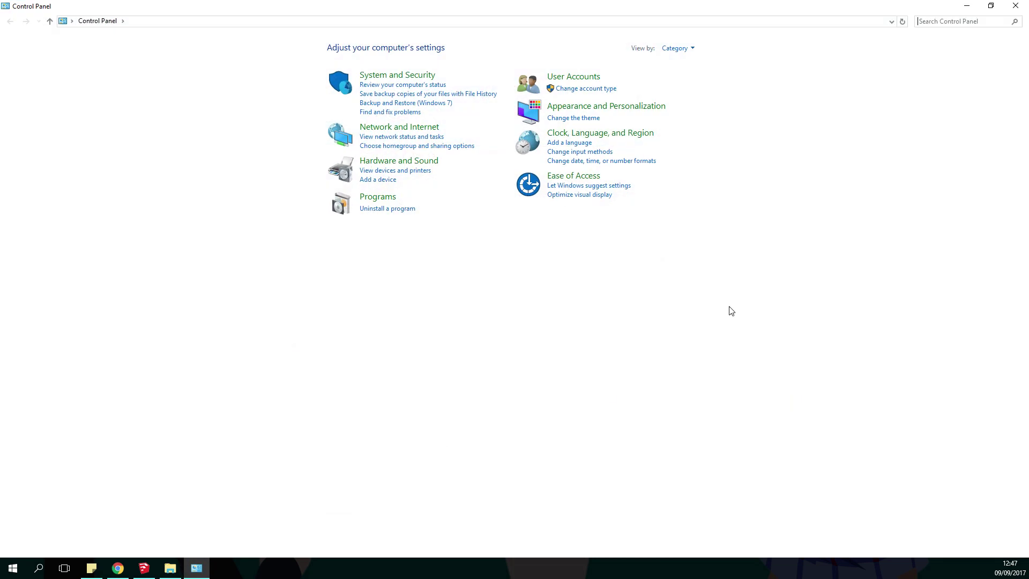
Search 'environment variab', open the Environment Variables window and select the system Path variable.
left_click(943, 21)
type("envir")
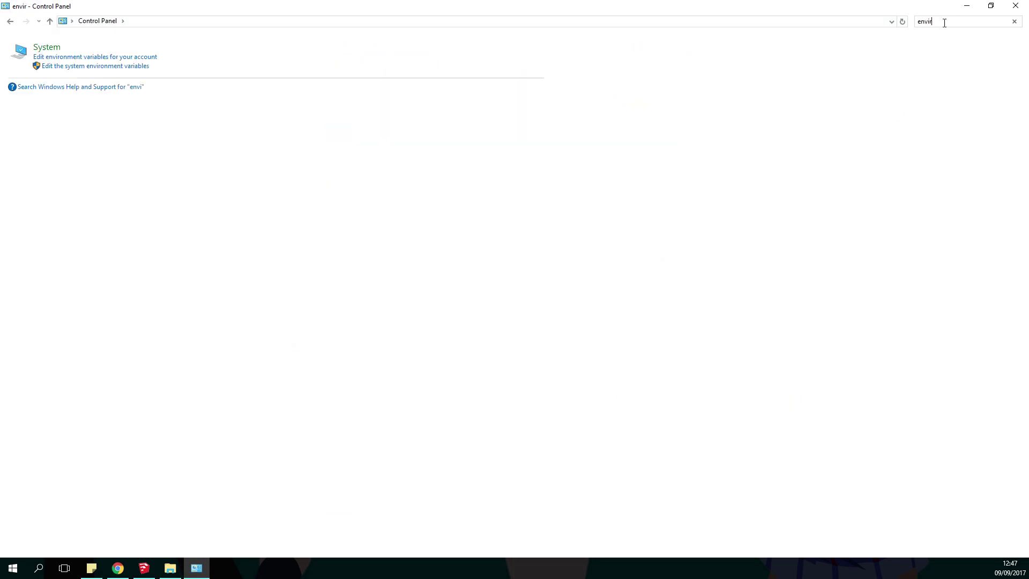
type("onment variab")
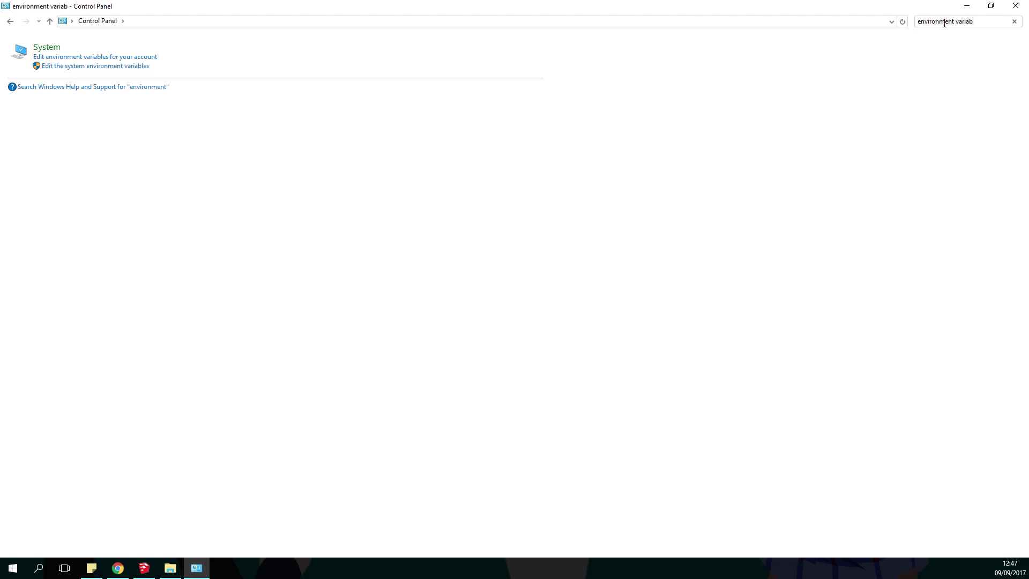
left_click(81, 67)
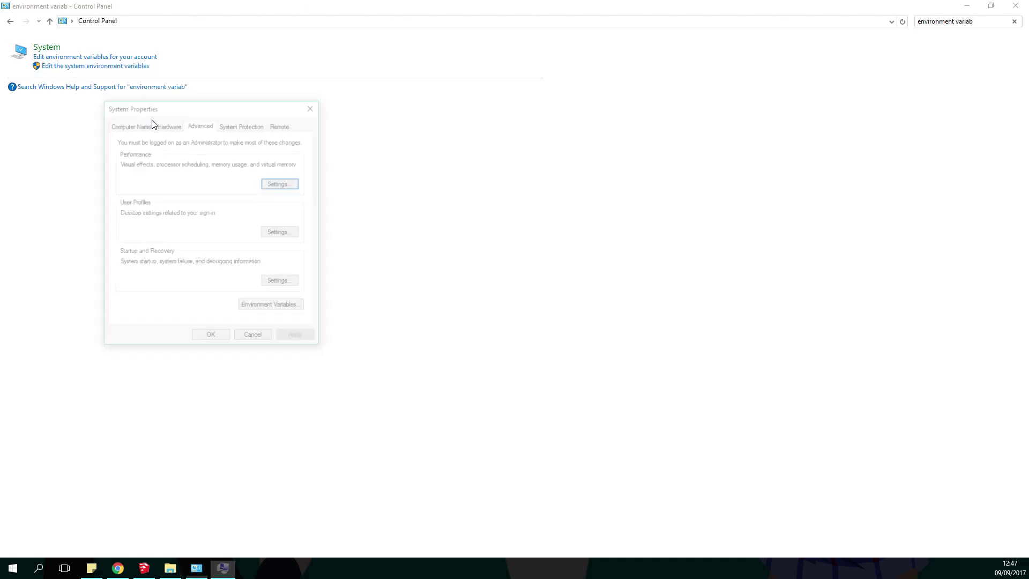
left_click(269, 315)
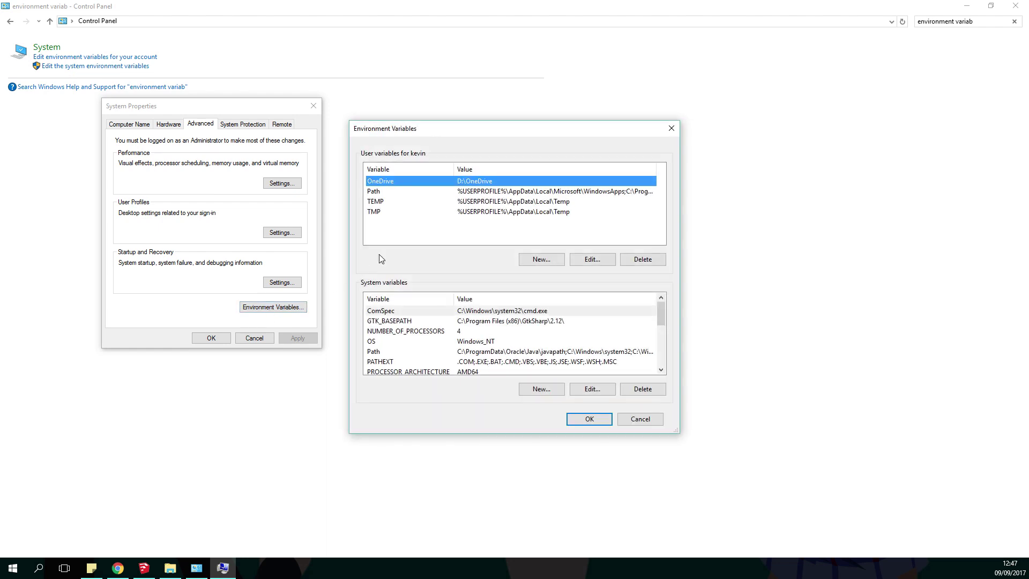
left_click(385, 351)
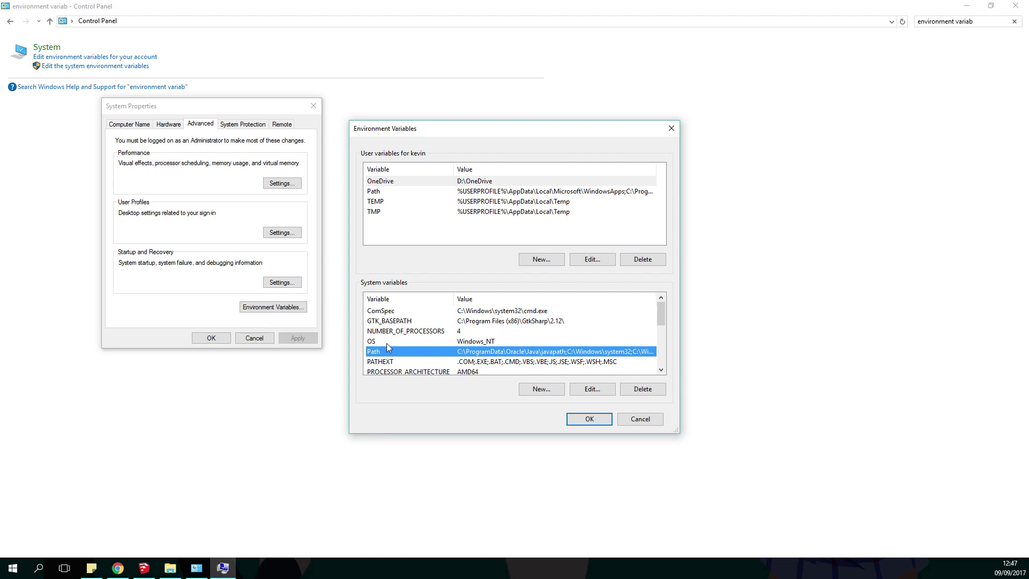
Edit the system Path and select its wszst_newest bin entry, adding a new empty entry.
left_click(589, 390)
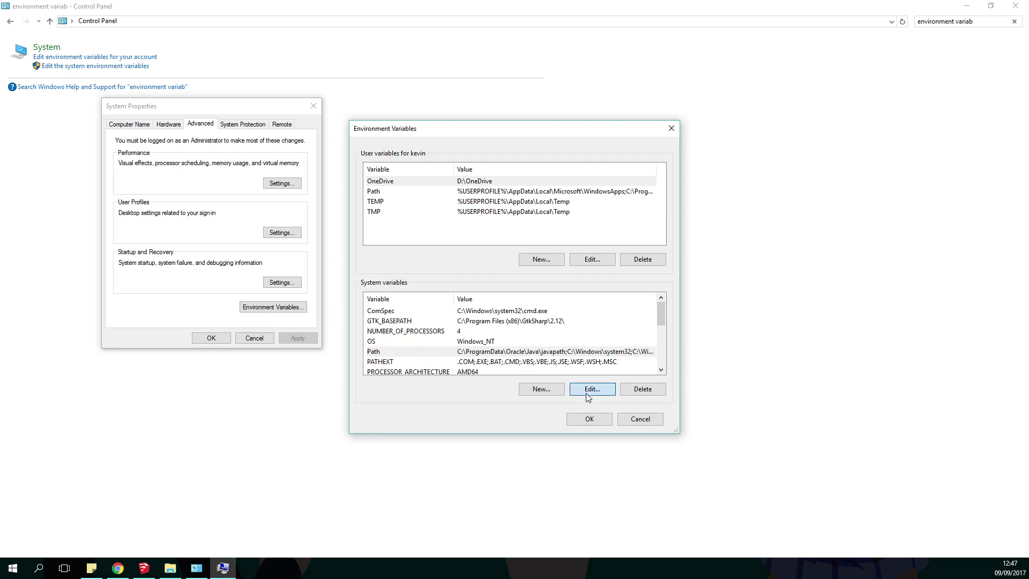
left_click(474, 288)
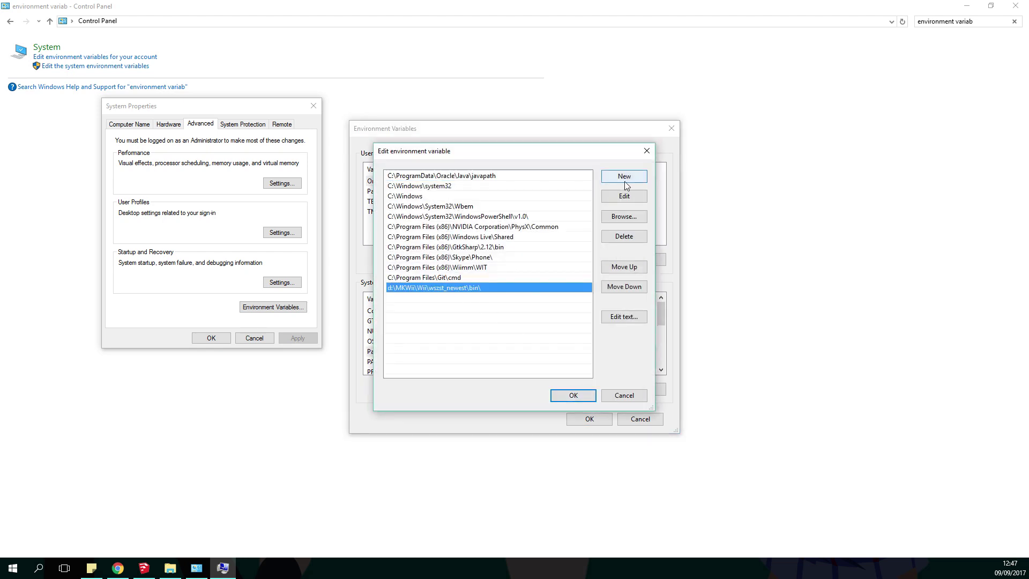
left_click(423, 177)
left_click(464, 284)
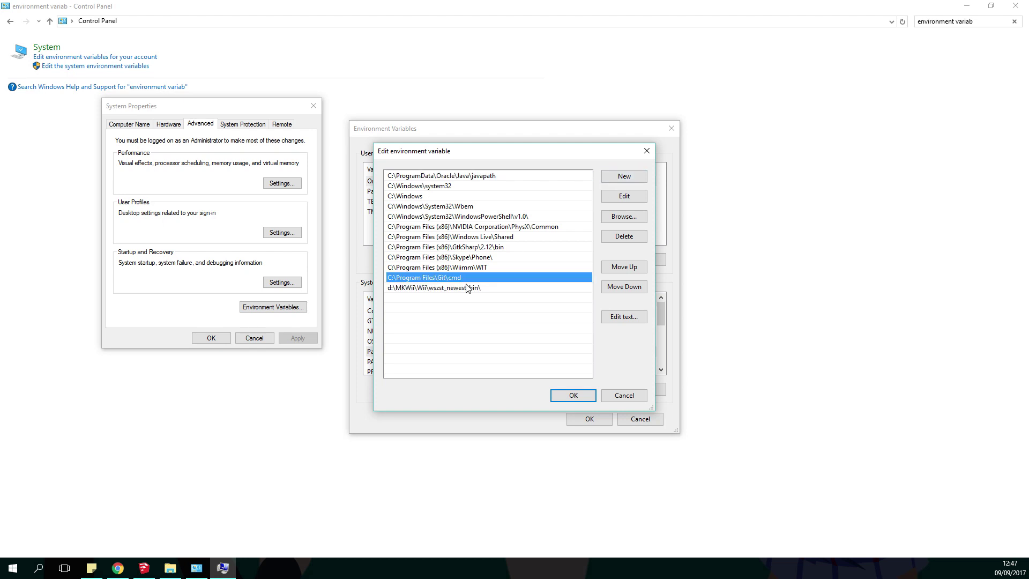
left_click(612, 180)
key("Escape")
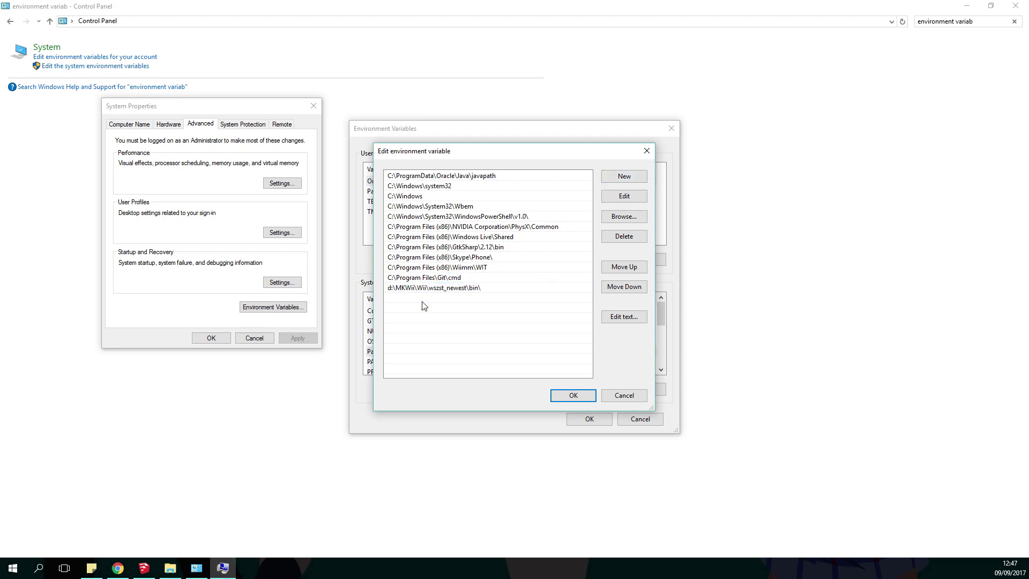
left_click(466, 286)
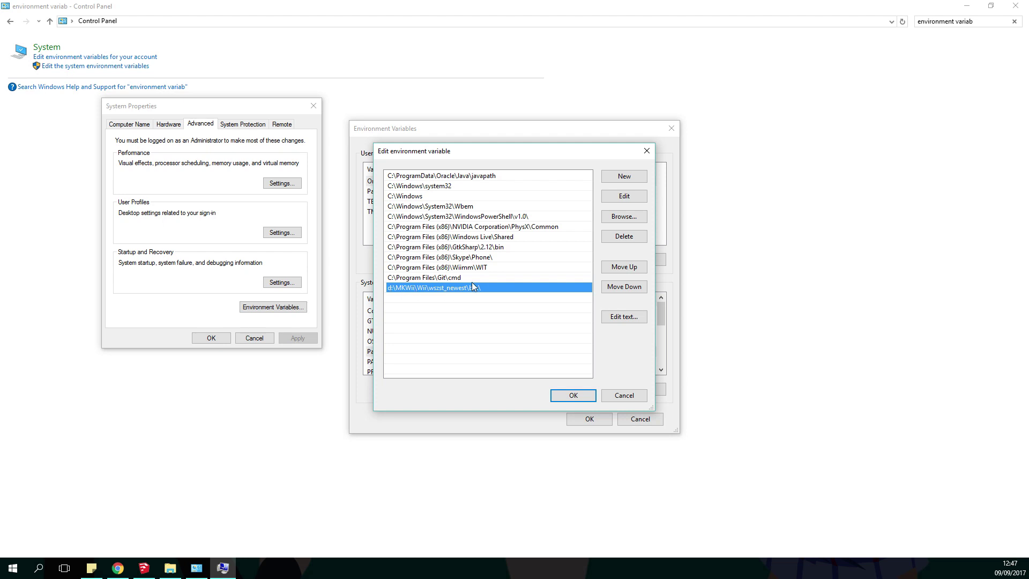
left_click(612, 180)
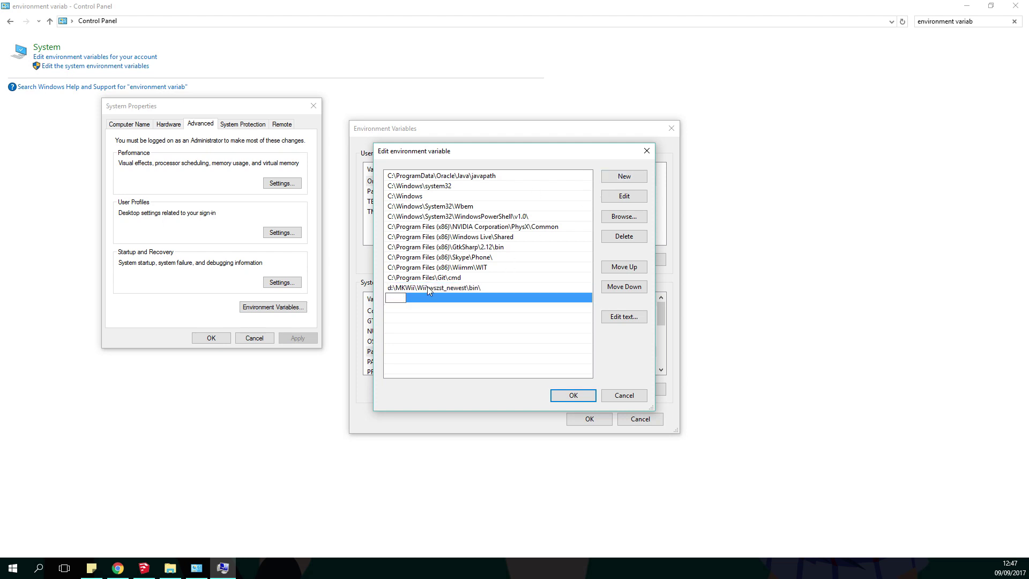
Open the wszst_newest bin folder in Explorer and select its full address-bar path.
left_click(170, 568)
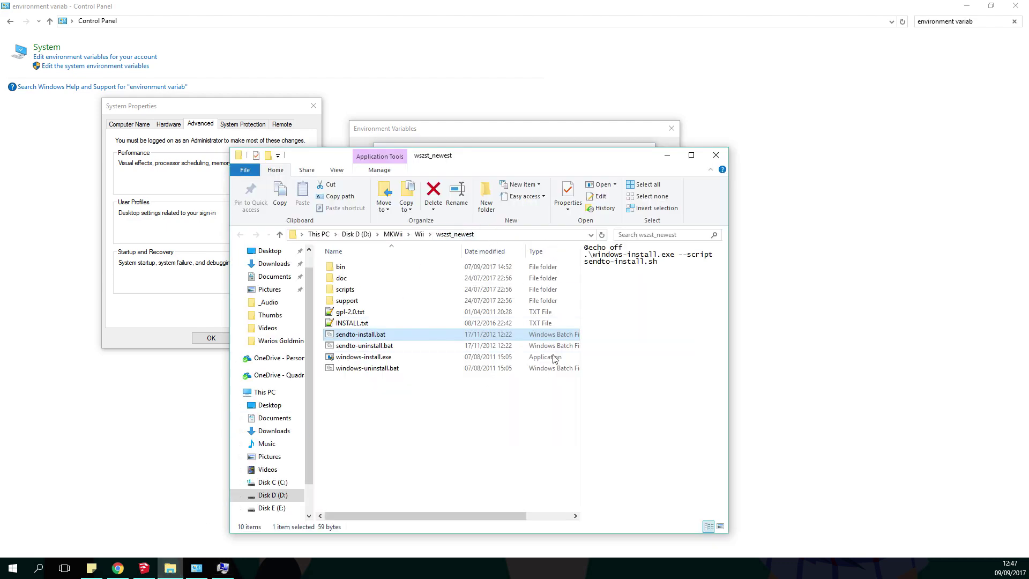
double_click(354, 268)
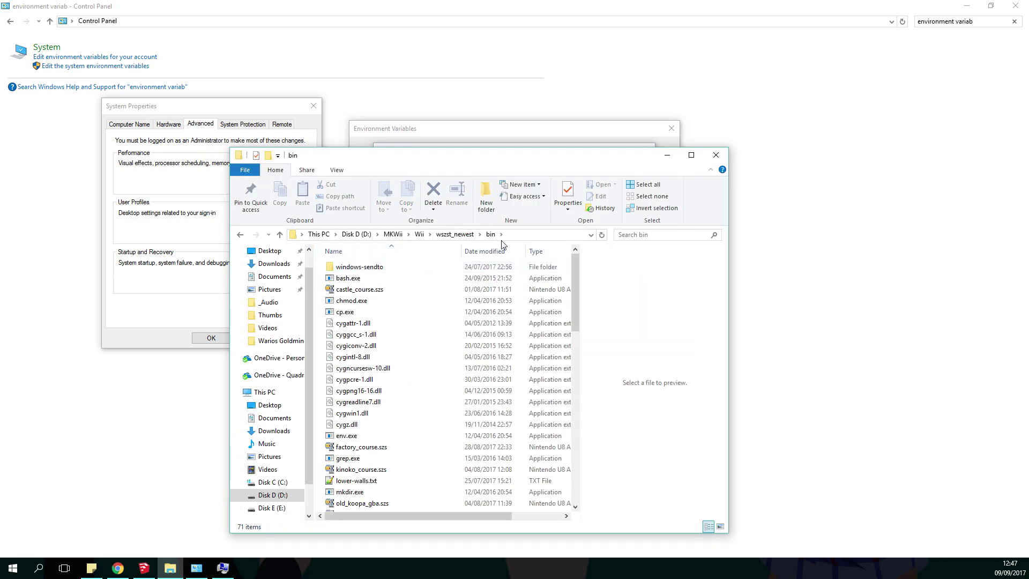
left_click(523, 237)
left_click(372, 235)
left_click_drag(392, 235, 301, 234)
Confirm the d:\MKWii\Wii\wszst_newest\bin\ Path entry, OK every settings dialog, and close the folder.
left_click(429, 138)
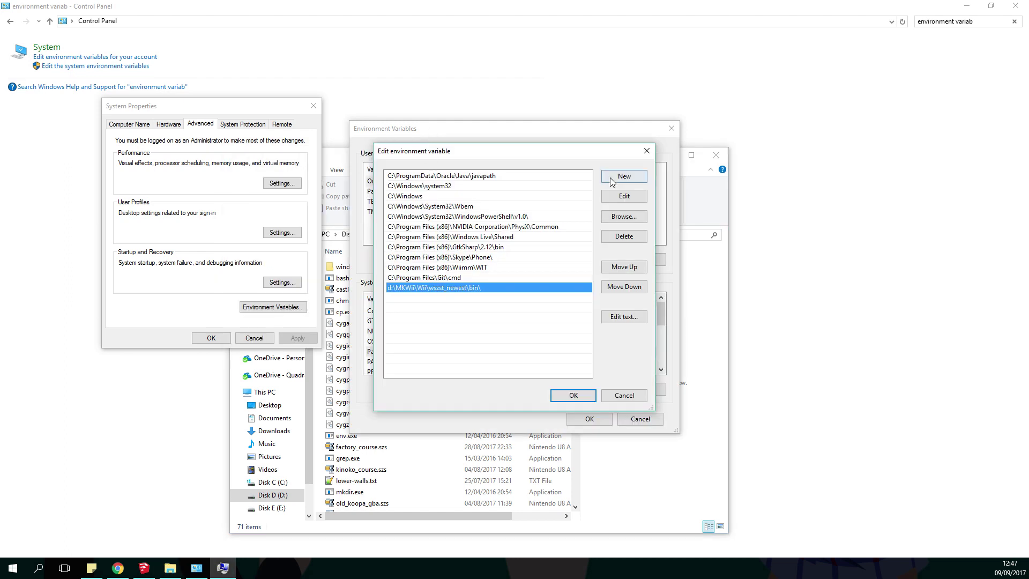
double_click(468, 288)
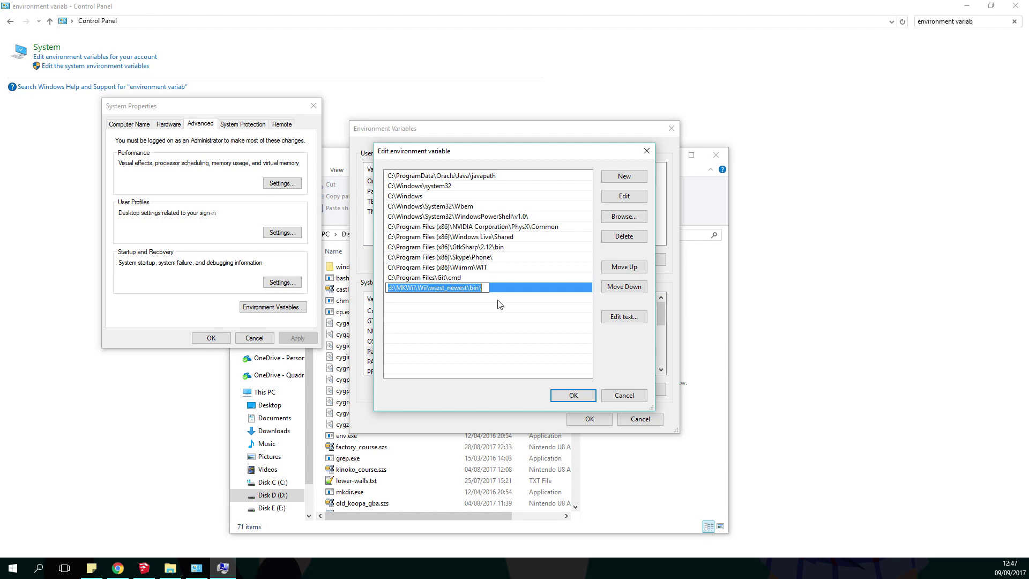
key("Return")
left_click(572, 395)
left_click(585, 418)
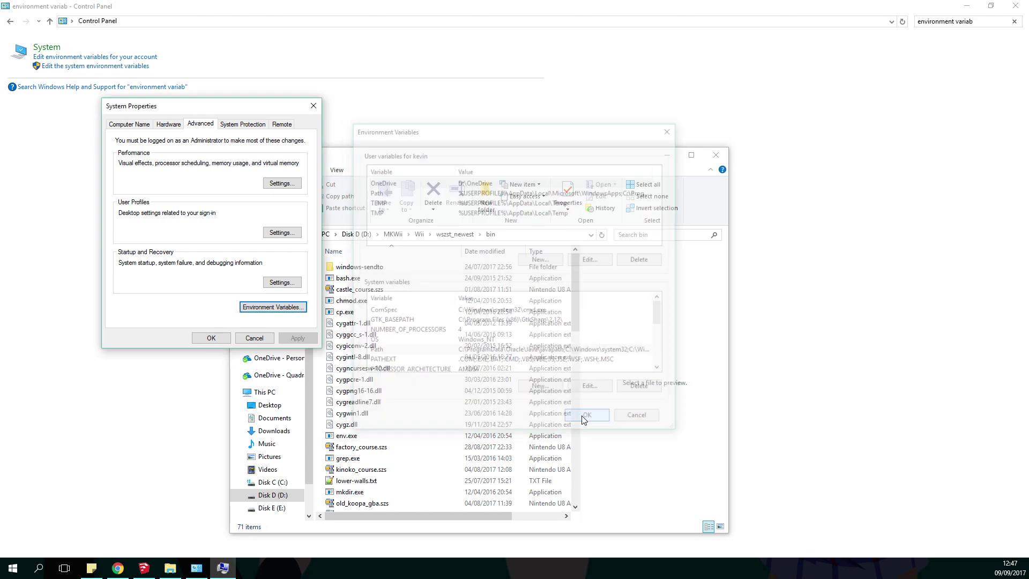
left_click(203, 339)
left_click(719, 156)
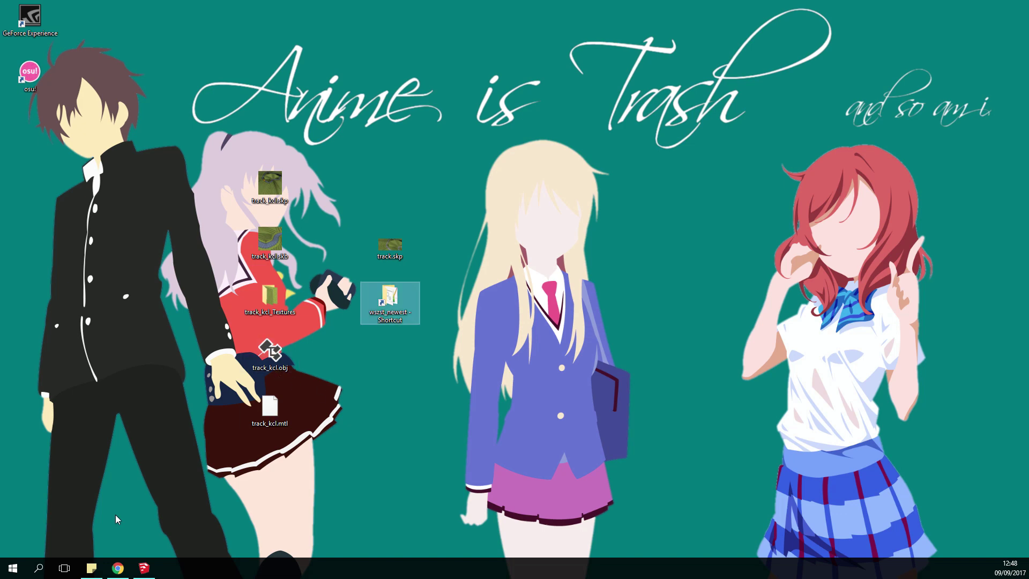
Open track.skp, dismiss the version notice, and save a copy as track_kcl.skp.
double_click(391, 254)
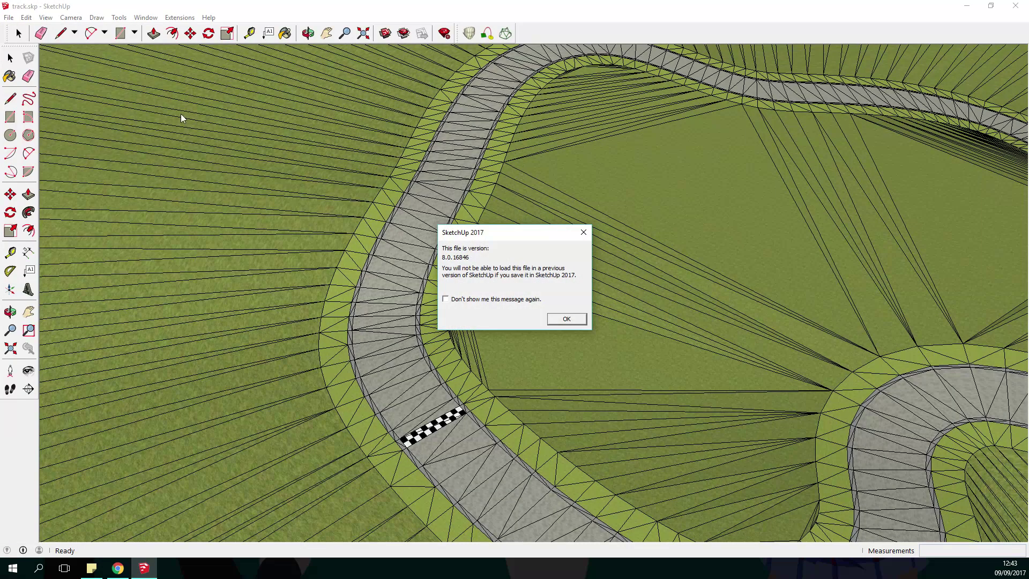
left_click(565, 319)
left_click(9, 17)
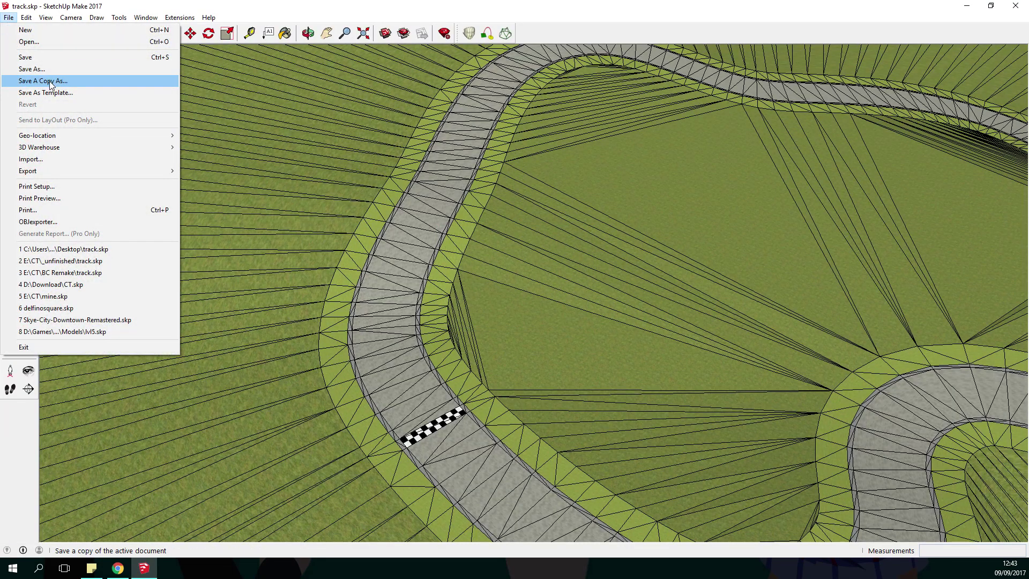
left_click(64, 70)
left_click(428, 377)
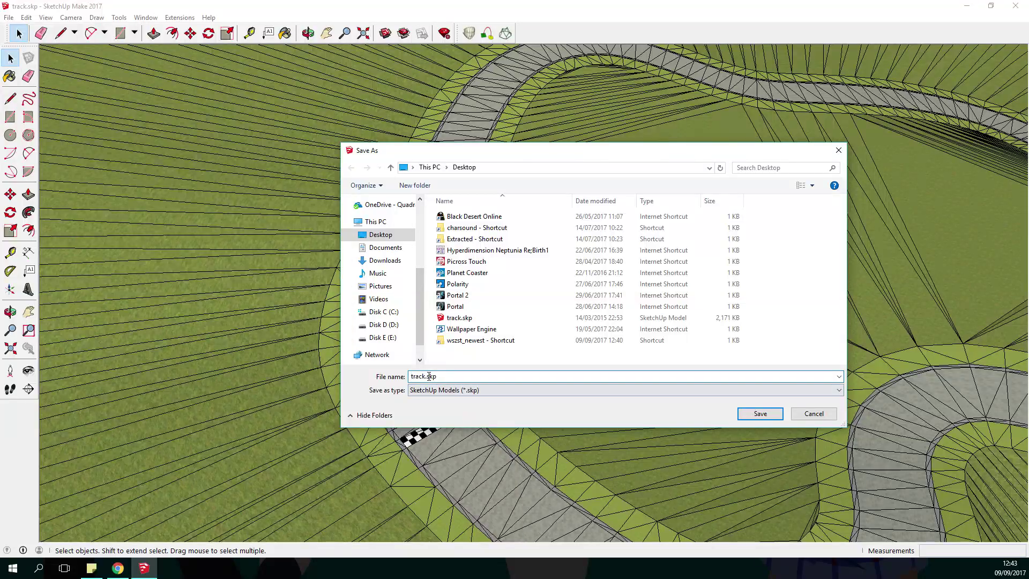
type("_kcl")
key("Return")
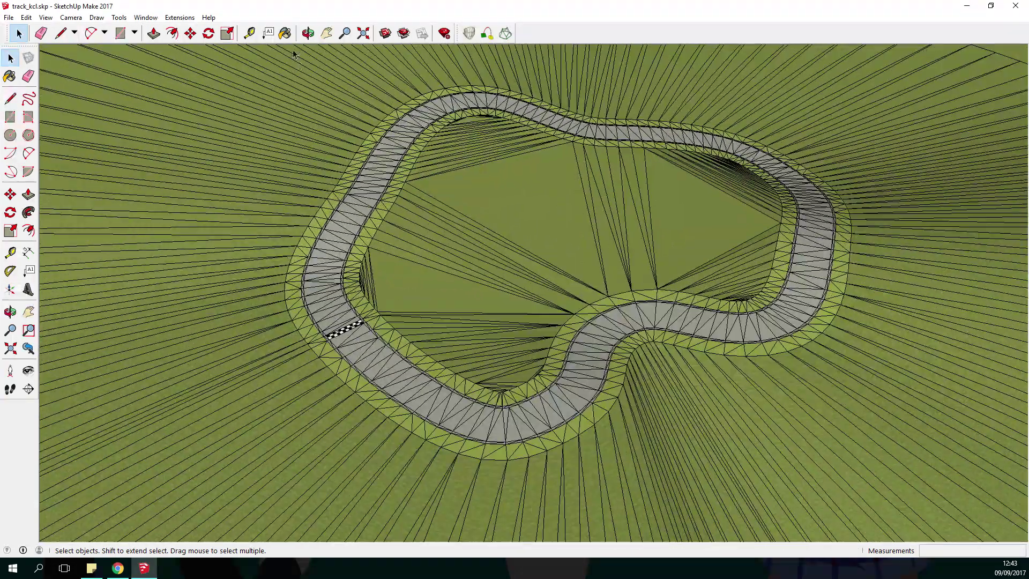
key("b")
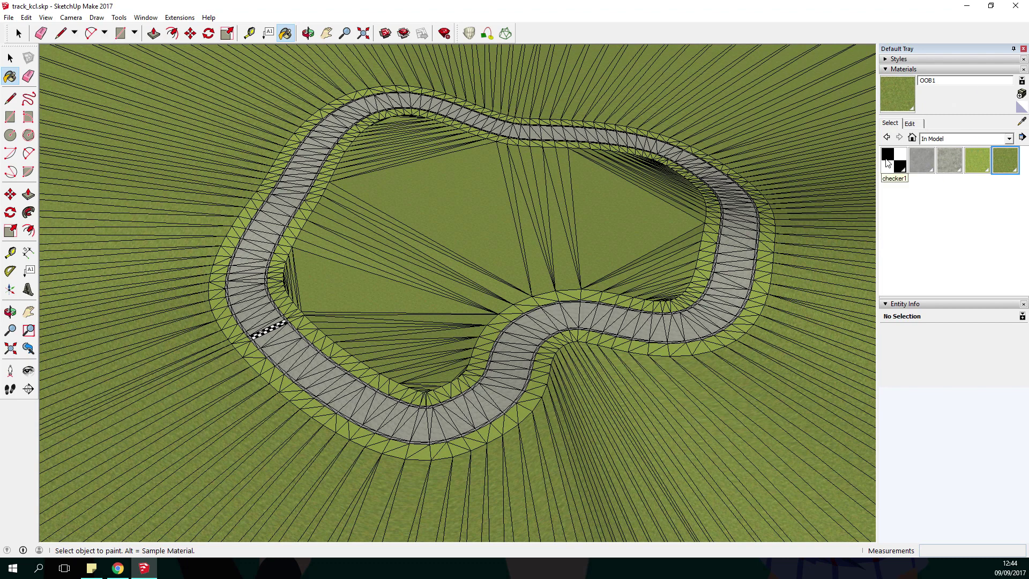
Rename both concrete materials to 'road', giving road1 and road2.
left_click(922, 162)
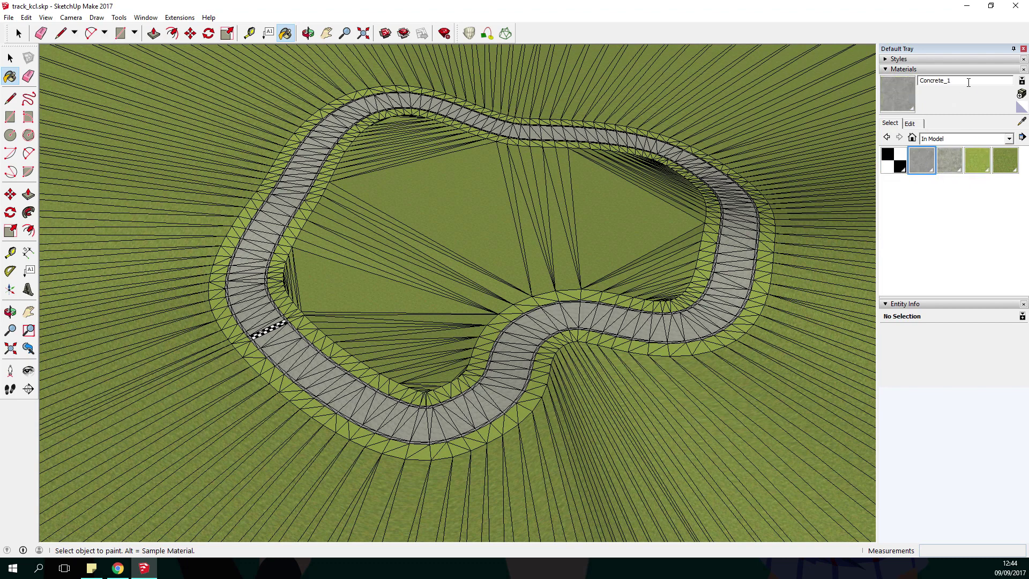
left_click(968, 81)
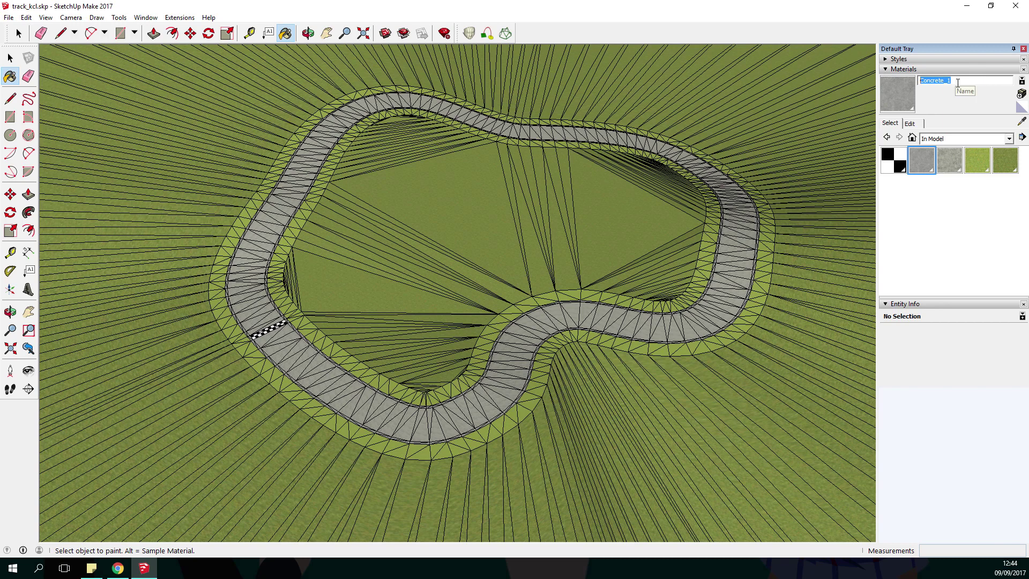
type("road1")
left_click(950, 159)
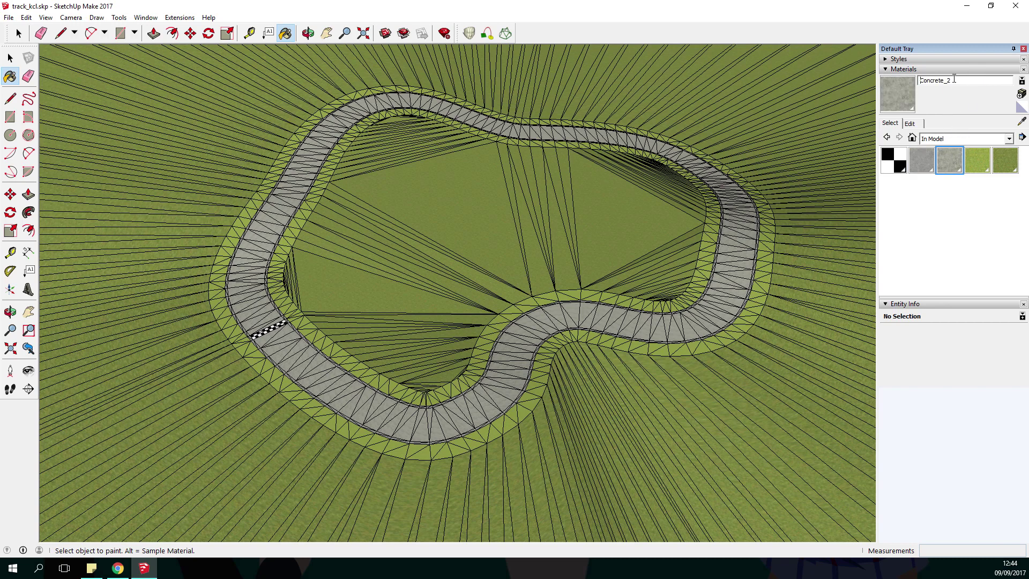
left_click_drag(959, 81, 893, 82)
type("road2")
Rename the Grass1 material to 'offroad' and dismiss the duplicate-name warning.
left_click(976, 160)
left_click_drag(959, 80, 889, 77)
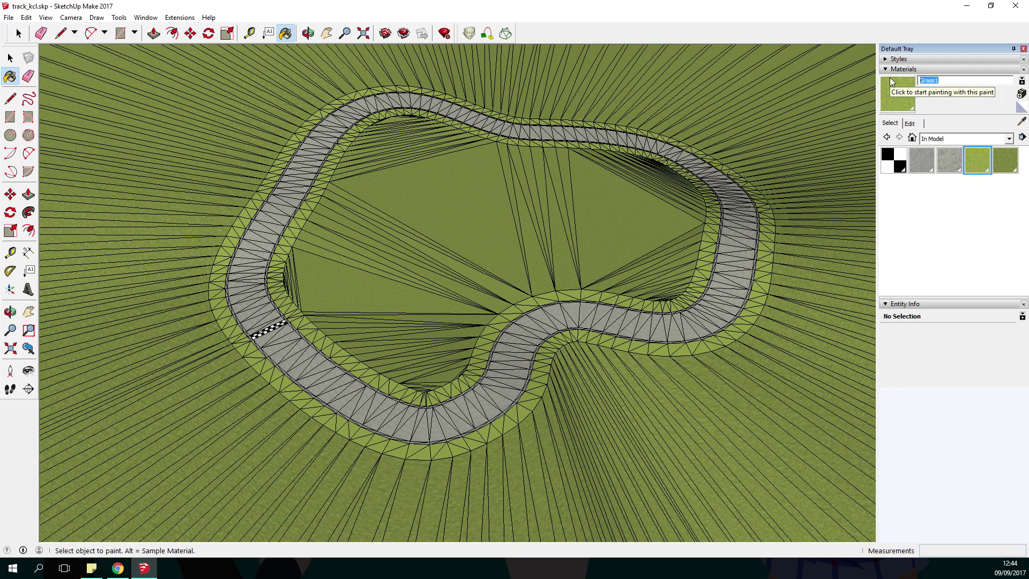
type("offora")
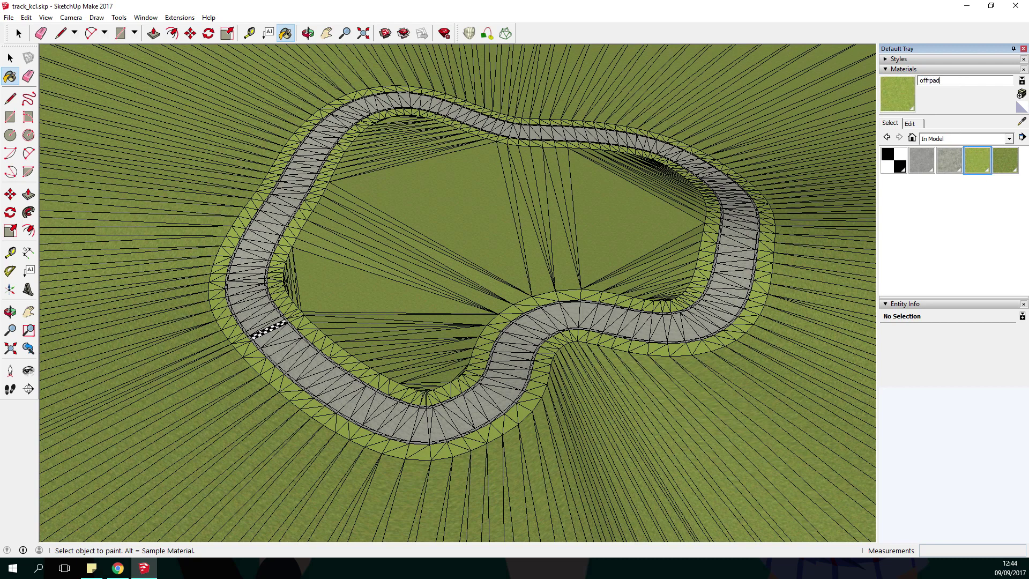
type("d")
key("Return")
left_click(570, 307)
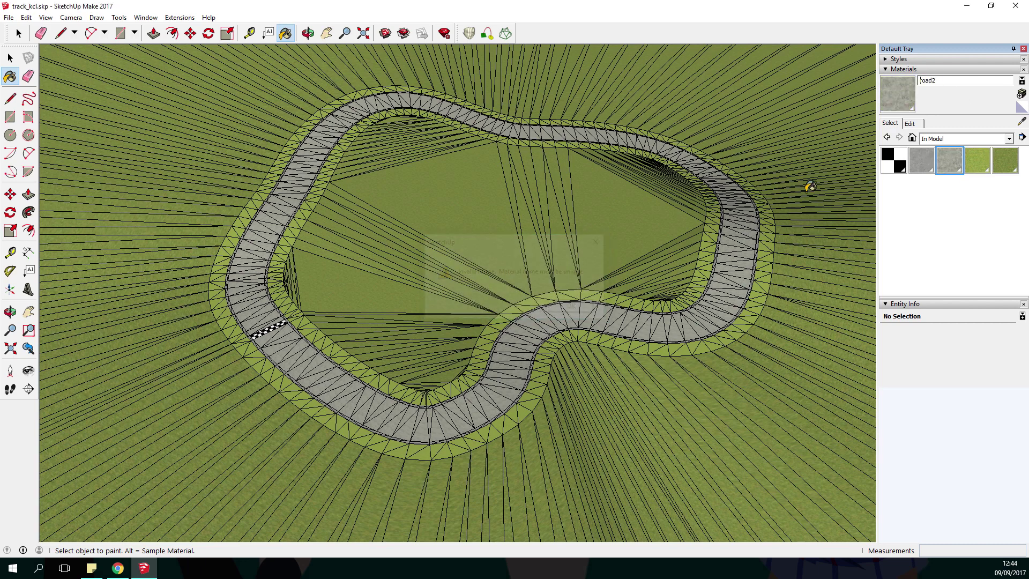
left_click(922, 160)
scroll(643, 303, "up", 4)
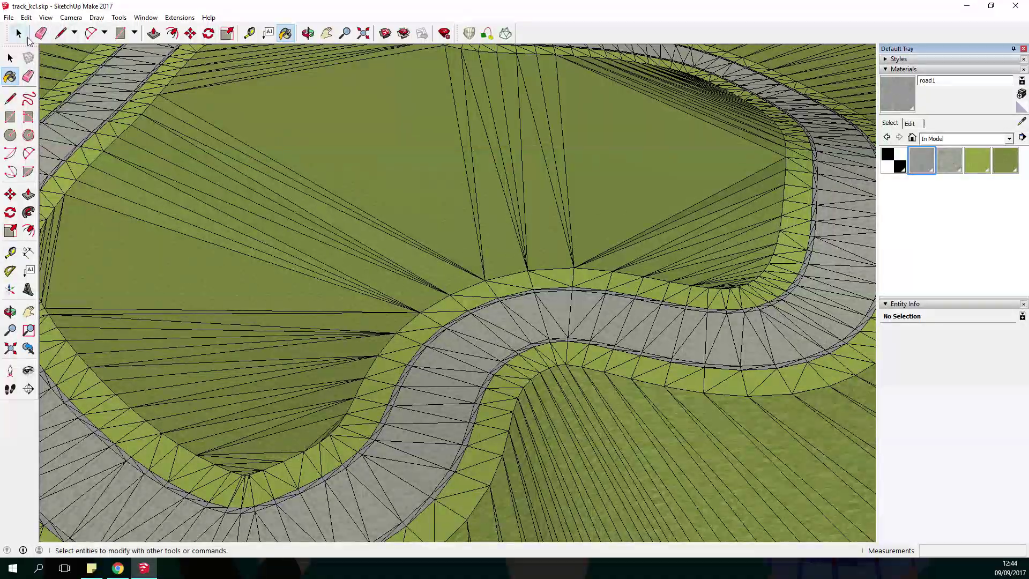
Select and zoom in on the thin triangular sliver at the road edge, then show the material collections list.
left_click(19, 33)
scroll(429, 183, "down", 4)
left_click(388, 211)
scroll(483, 304, "up", 4)
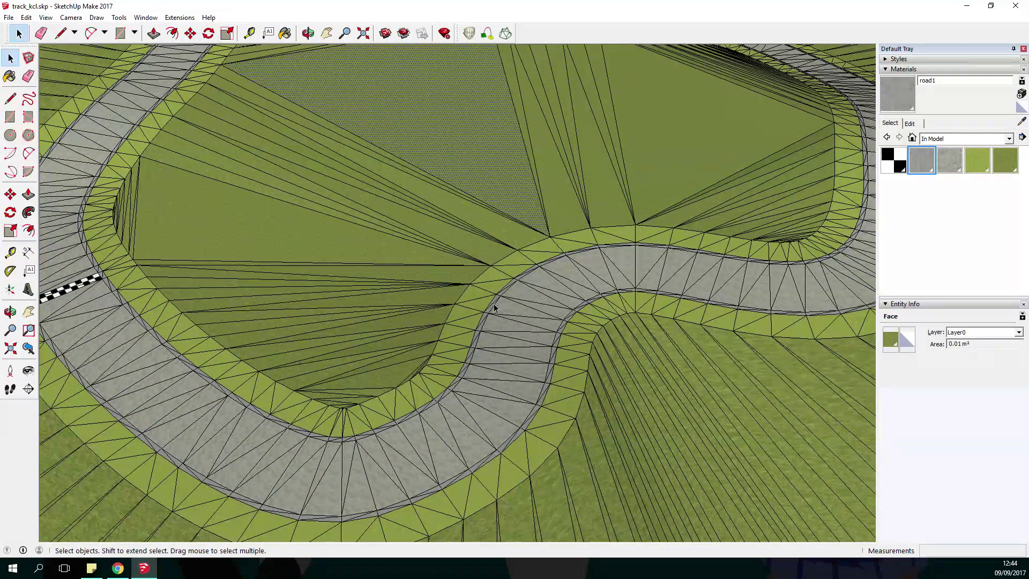
scroll(494, 307, "up", 3)
left_click(504, 316)
left_click(480, 317)
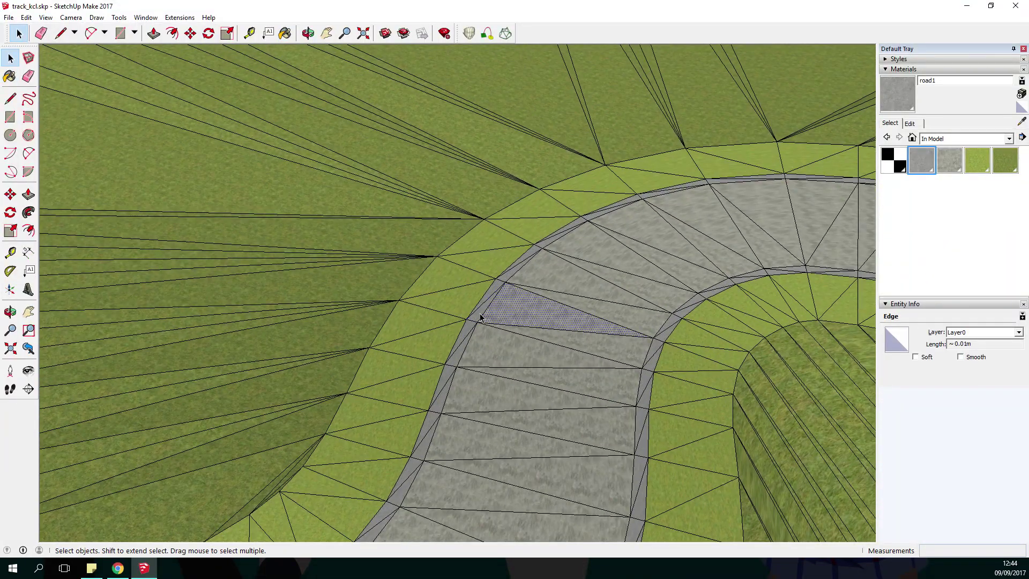
left_click(482, 318)
scroll(482, 318, "up", 4)
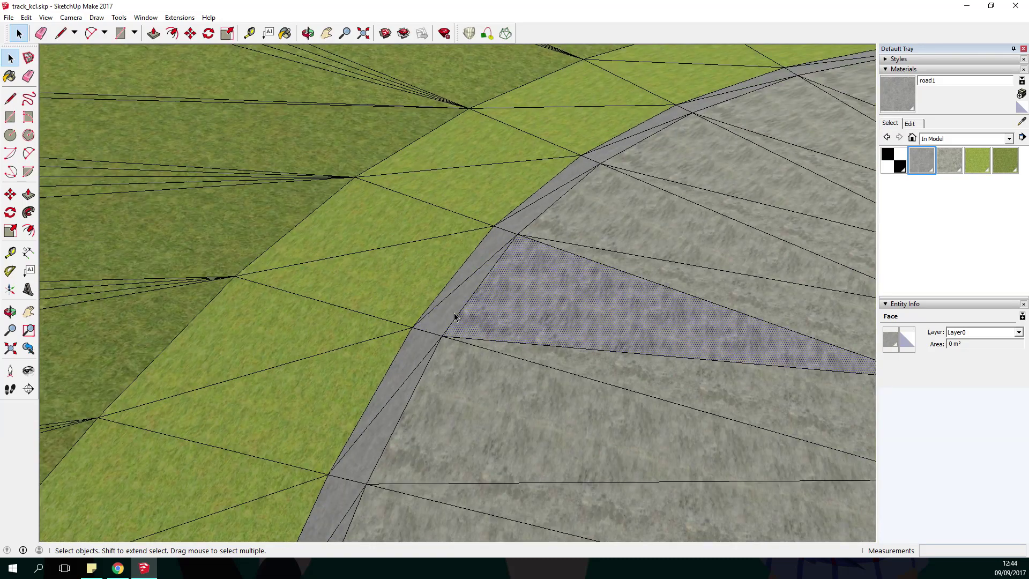
scroll(466, 315, "down", 8)
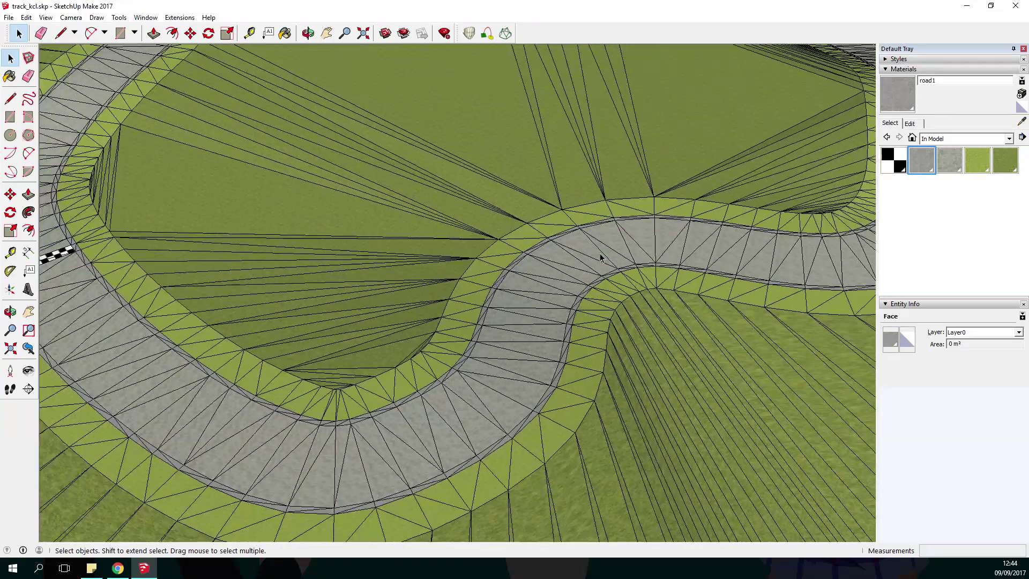
scroll(478, 348, "up", 8)
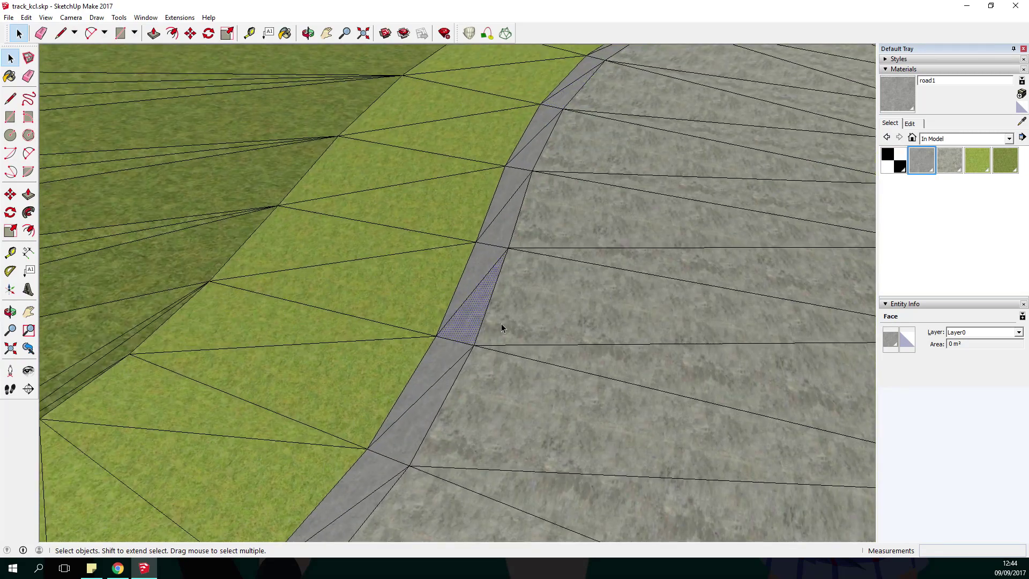
scroll(501, 328, "down", 6)
left_click(959, 139)
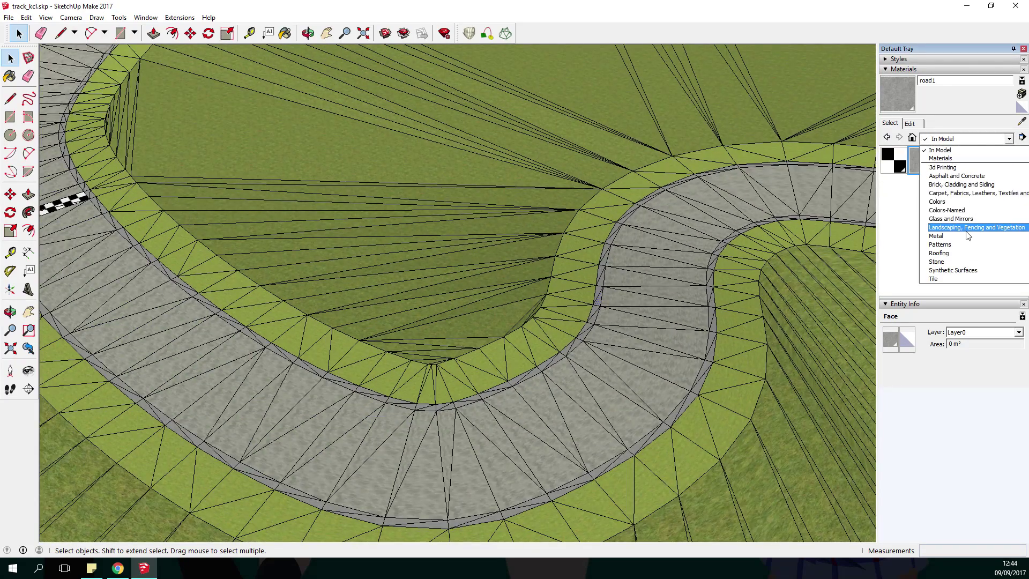
Create a new material named 'road' from the Colors-Named LightSlateGray colour.
left_click(946, 210)
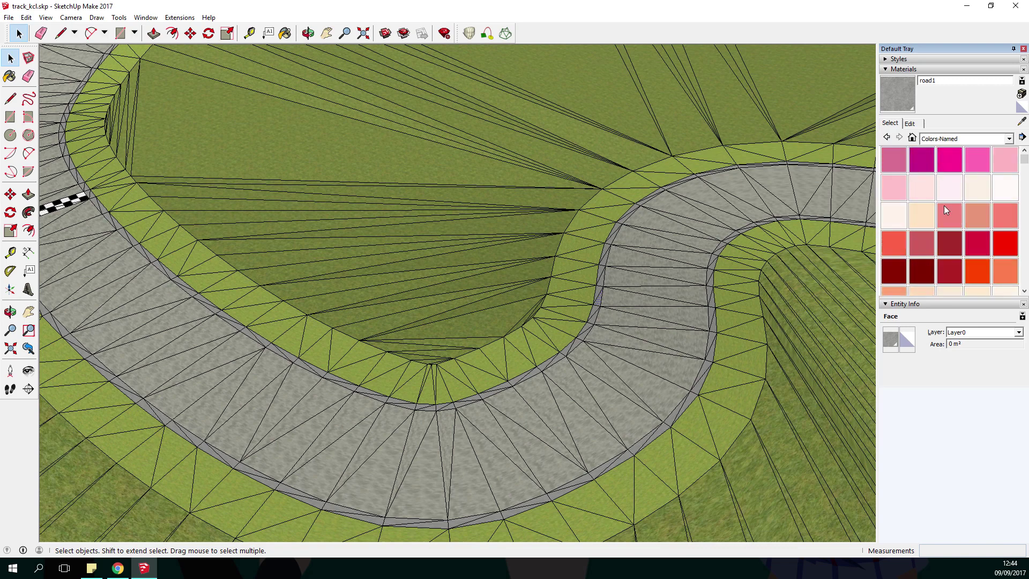
scroll(948, 214, "down", 10)
scroll(955, 224, "up", 2)
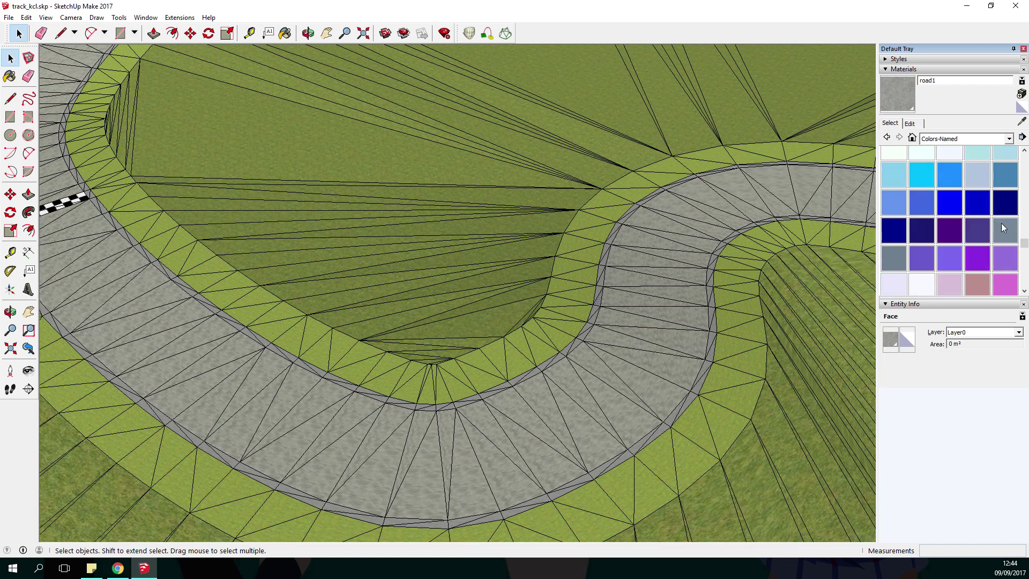
left_click(1005, 230)
left_click(1016, 105)
double_click(550, 179)
type("roadkcl")
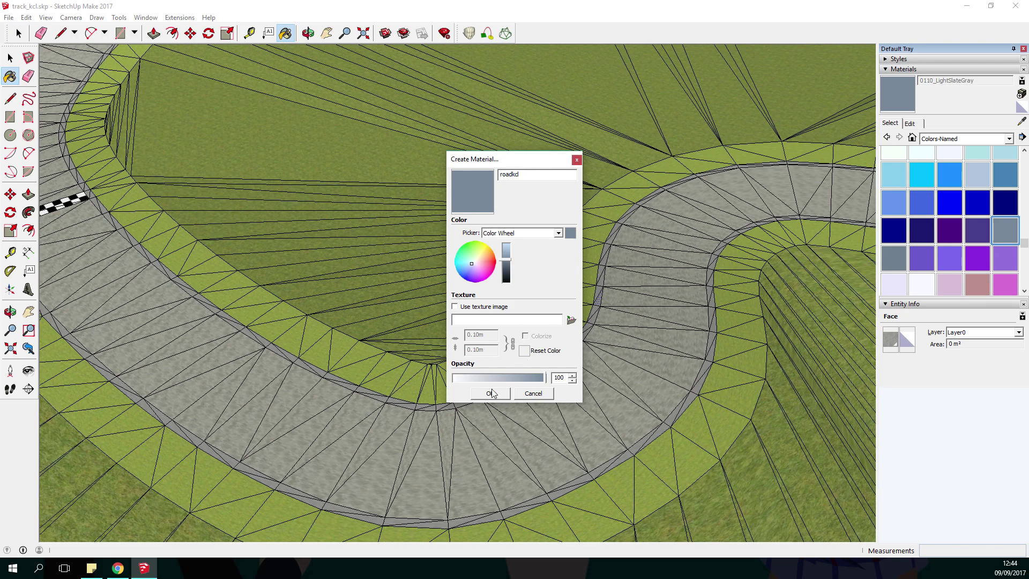
left_click(492, 394)
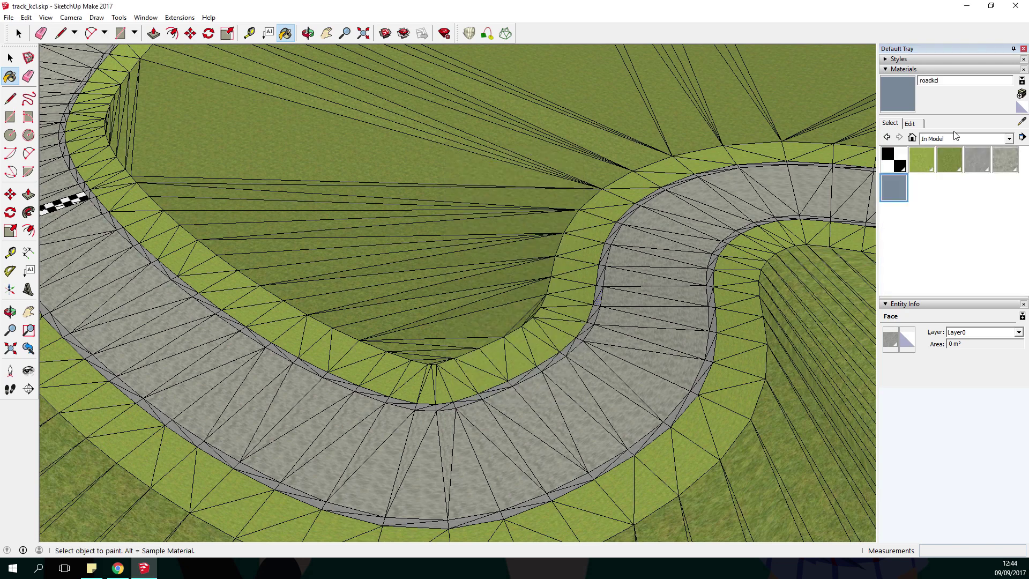
Select the new blue-grey material and clear its name in the name box.
left_click(978, 161)
left_click(894, 187)
double_click(935, 83)
key("BackSpace")
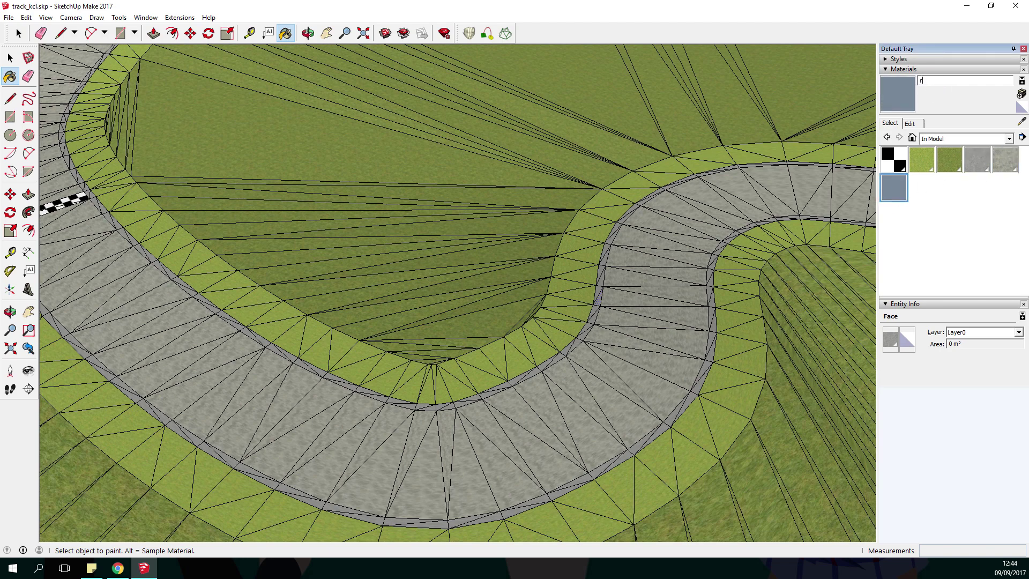
left_click(981, 163)
Select all faces using road1 and road2 and paint them with the blue-grey road material.
right_click(981, 161)
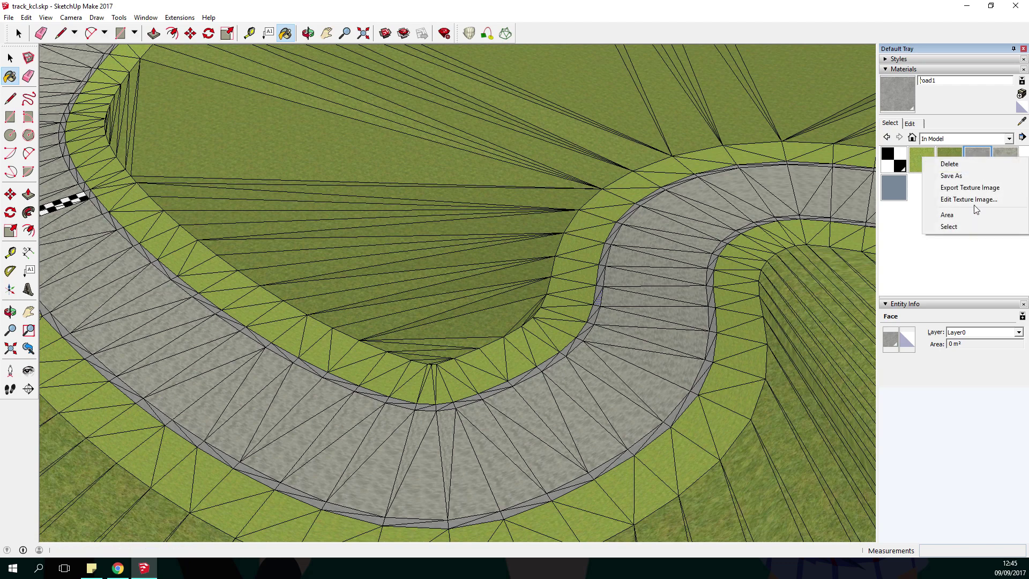
left_click(973, 223)
right_click(1003, 169)
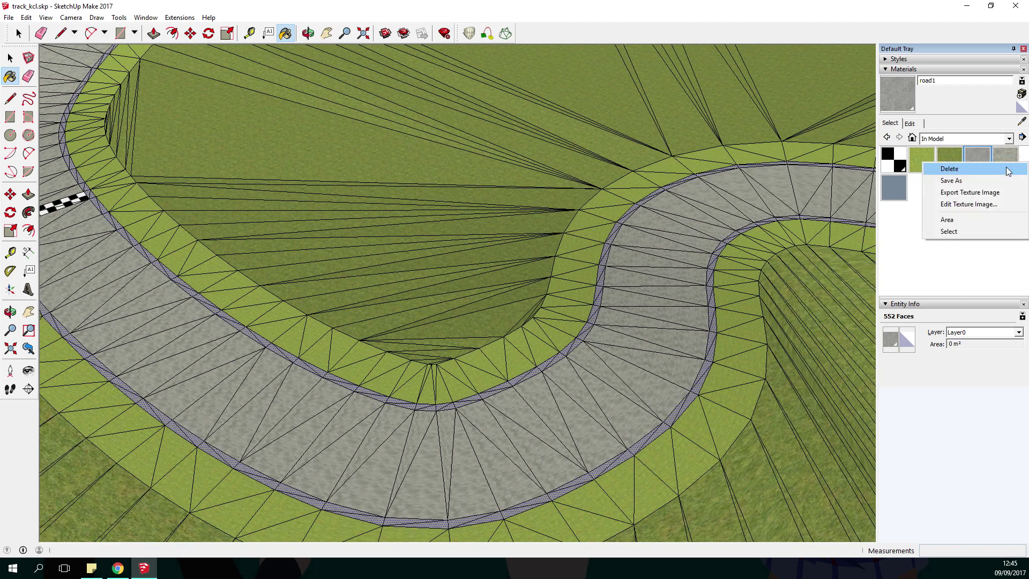
left_click(985, 230)
left_click(885, 195)
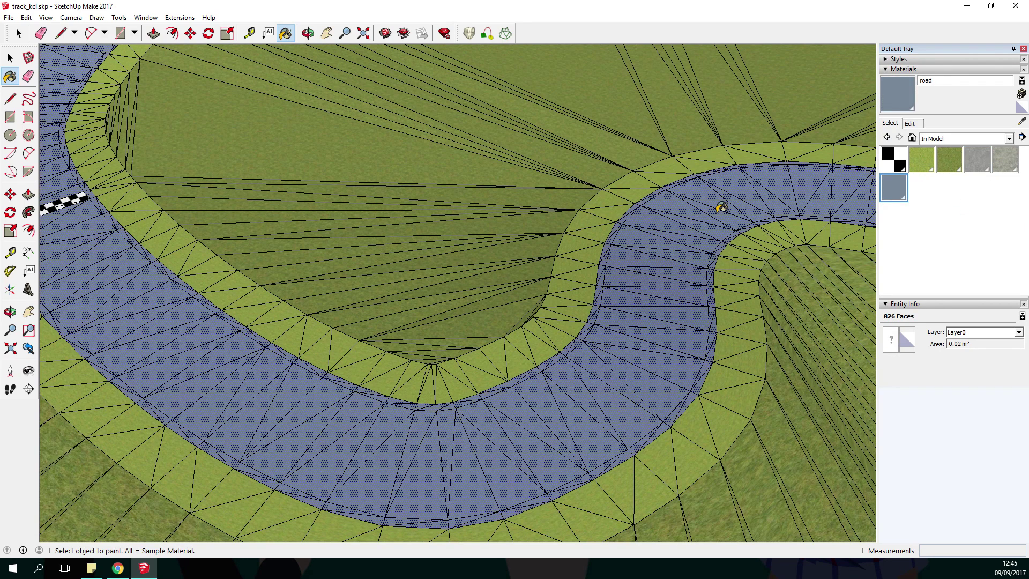
left_click(721, 206)
scroll(815, 226, "up", 2)
scroll(590, 245, "down", 3)
scroll(572, 248, "up", 2)
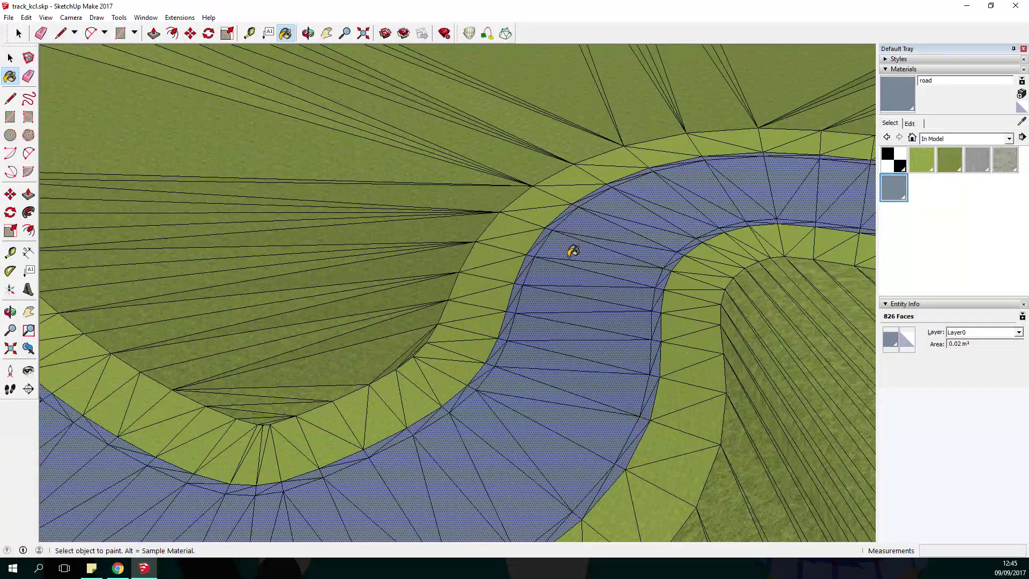
scroll(534, 212, "down", 2)
scroll(526, 209, "up", 2)
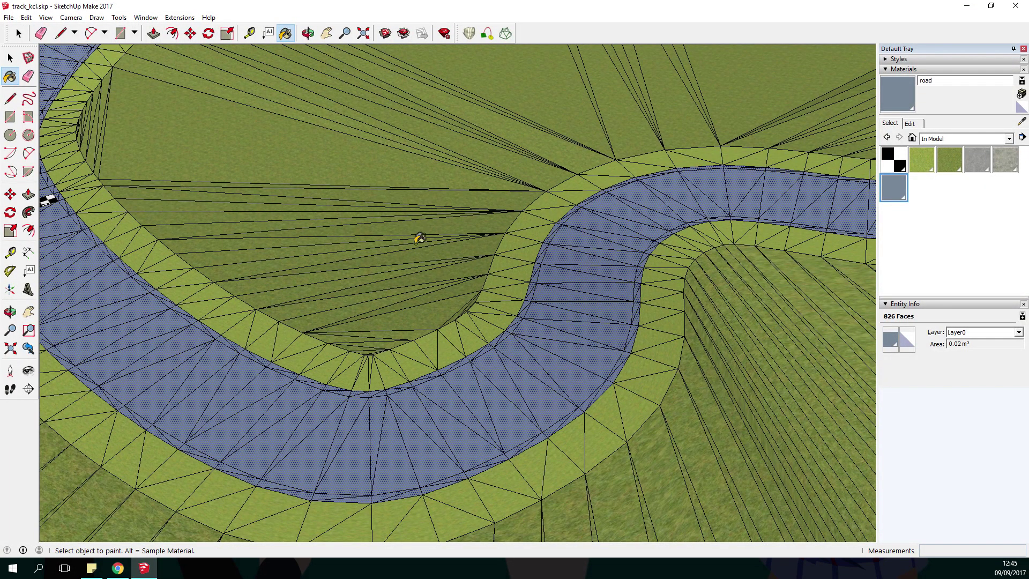
scroll(449, 295, "up", 2)
scroll(496, 236, "down", 2)
scroll(496, 235, "down", 1)
scroll(581, 252, "up", 2)
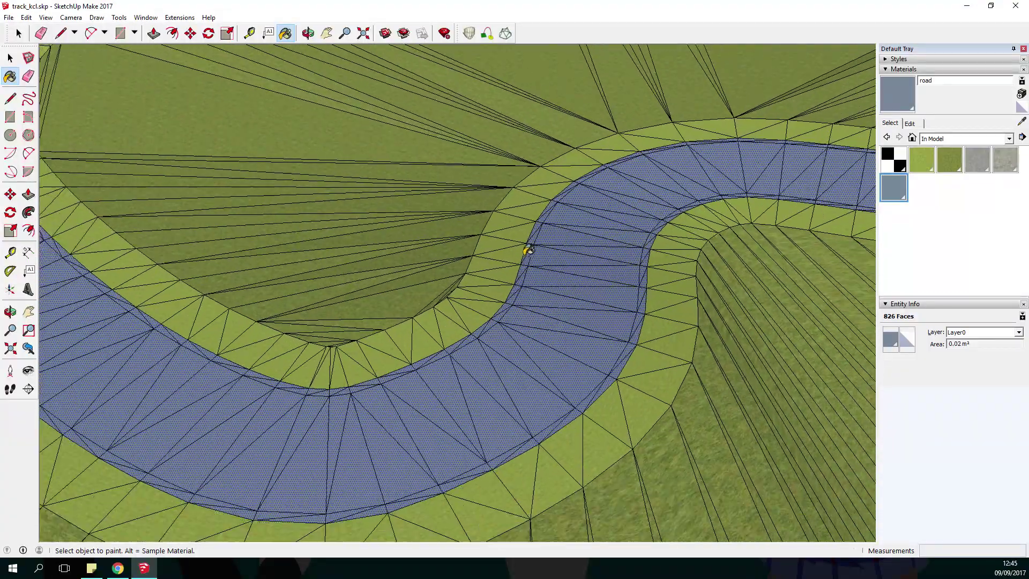
Delete the old grey road1 and road2 materials from the model.
left_click(985, 157)
right_click(985, 158)
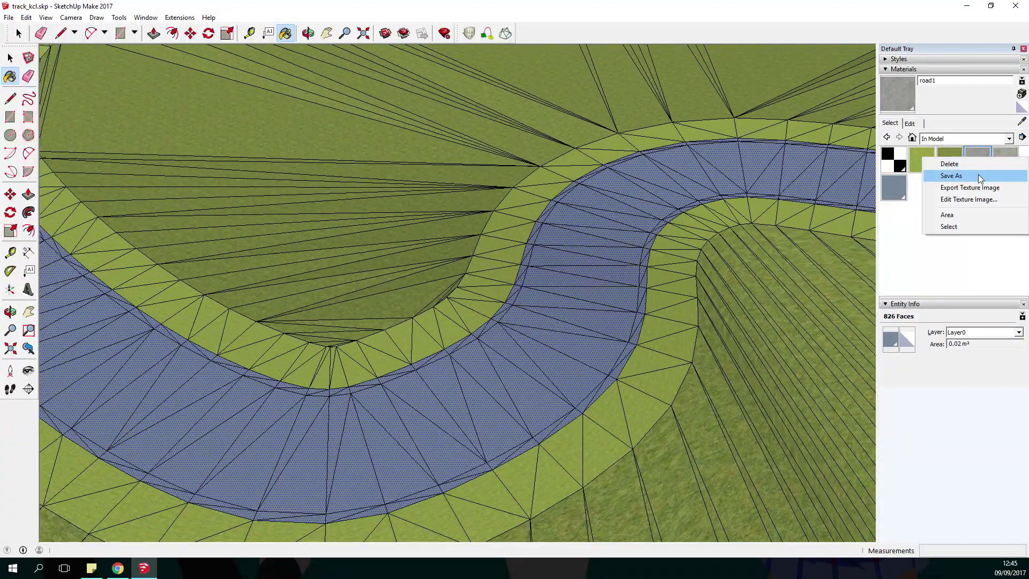
left_click(979, 166)
key("Return")
right_click(977, 157)
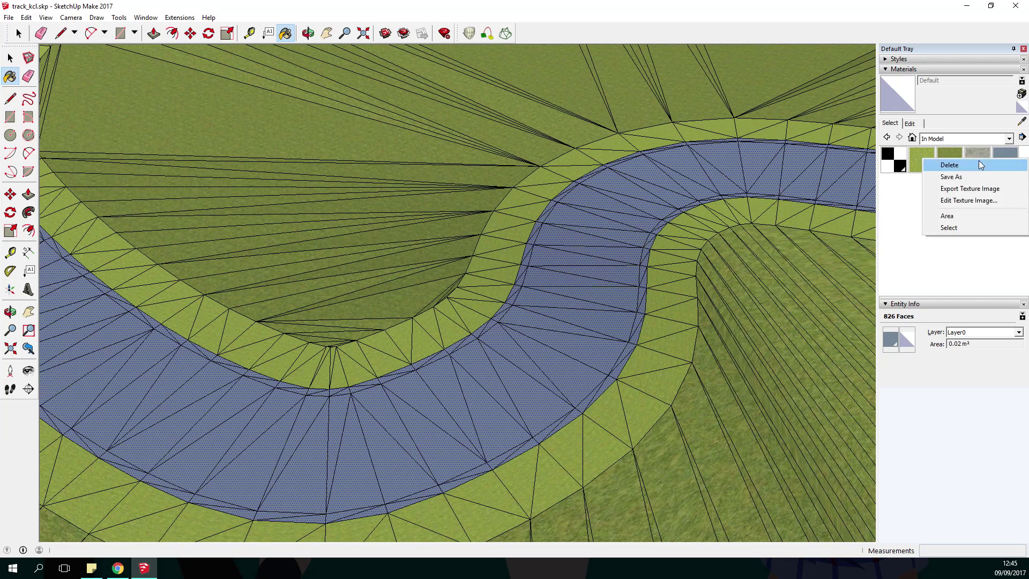
left_click(979, 167)
key("Return")
left_click(956, 165)
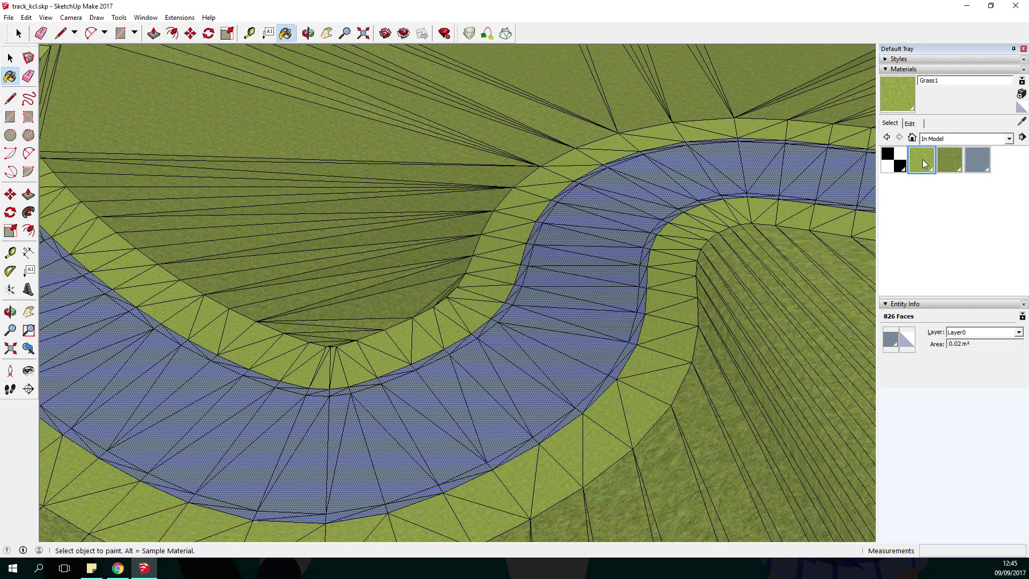
Inspect the checker1 material and ground faces through their context menus, then clear the selection.
left_click(891, 161)
right_click(888, 165)
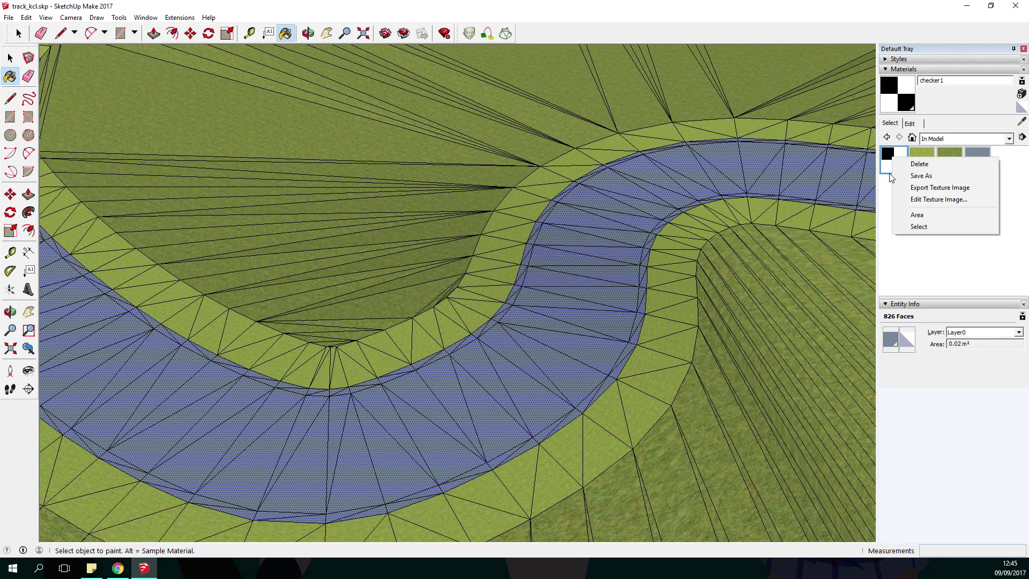
left_click(20, 33)
key("a")
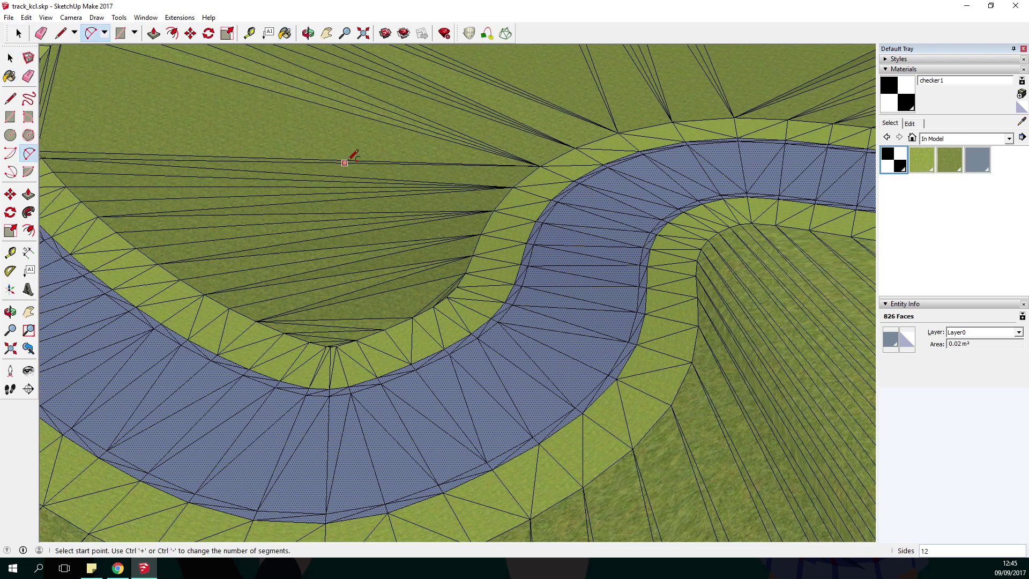
right_click(346, 150)
key("space")
key("a")
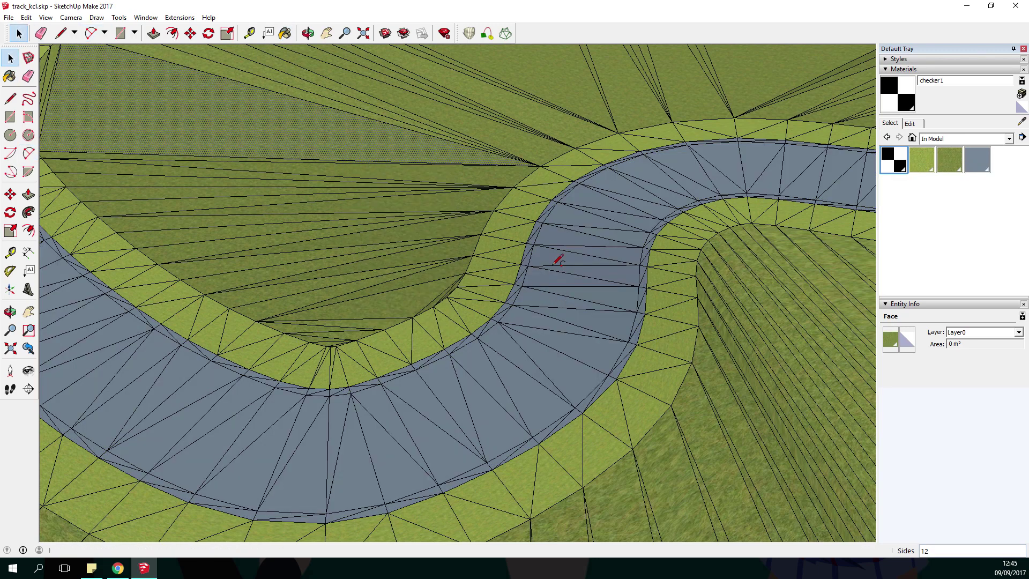
left_click(20, 33)
right_click(139, 80)
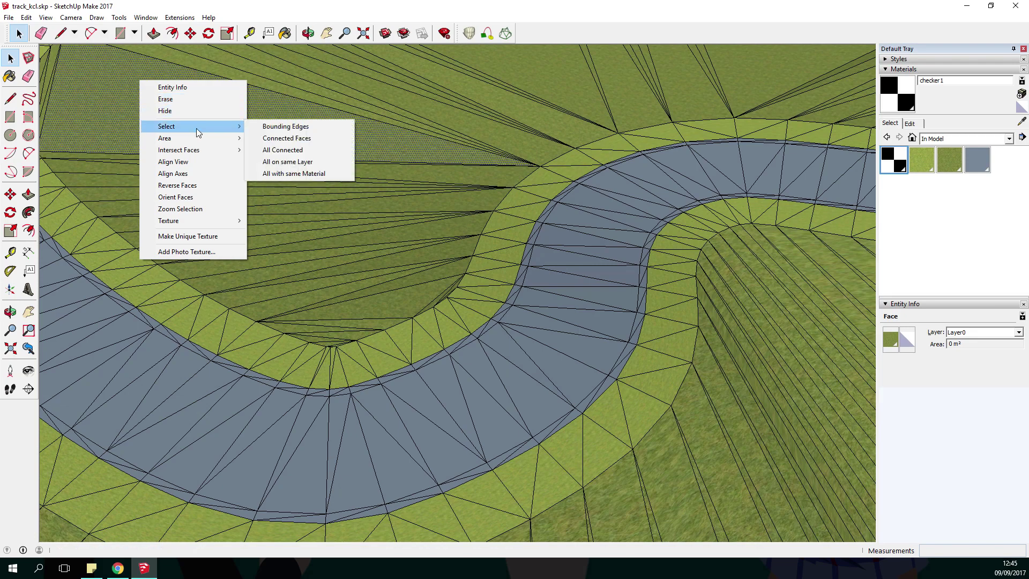
left_click(292, 145)
scroll(291, 146, "down", 15)
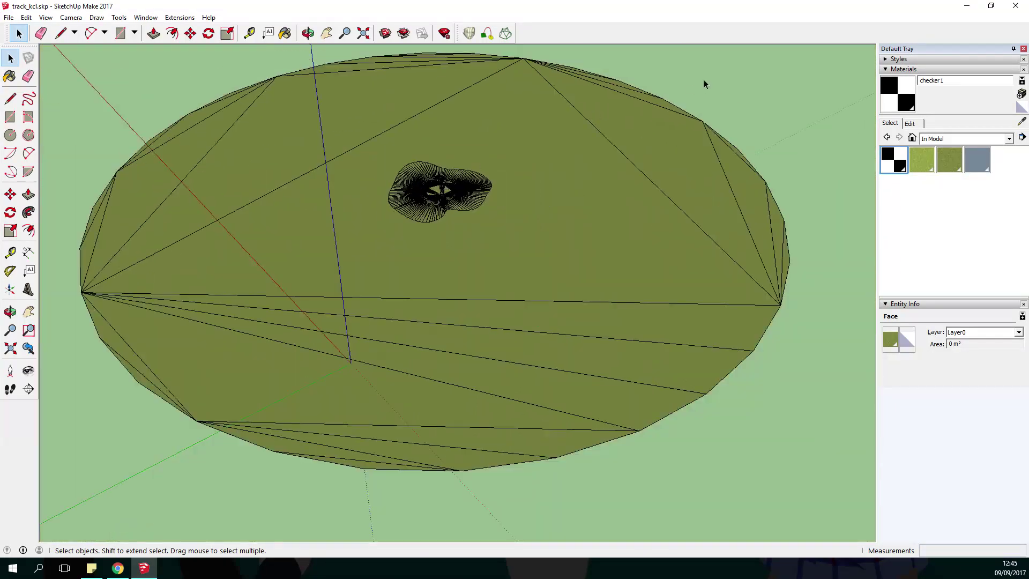
left_click(704, 82)
scroll(430, 201, "up", 10)
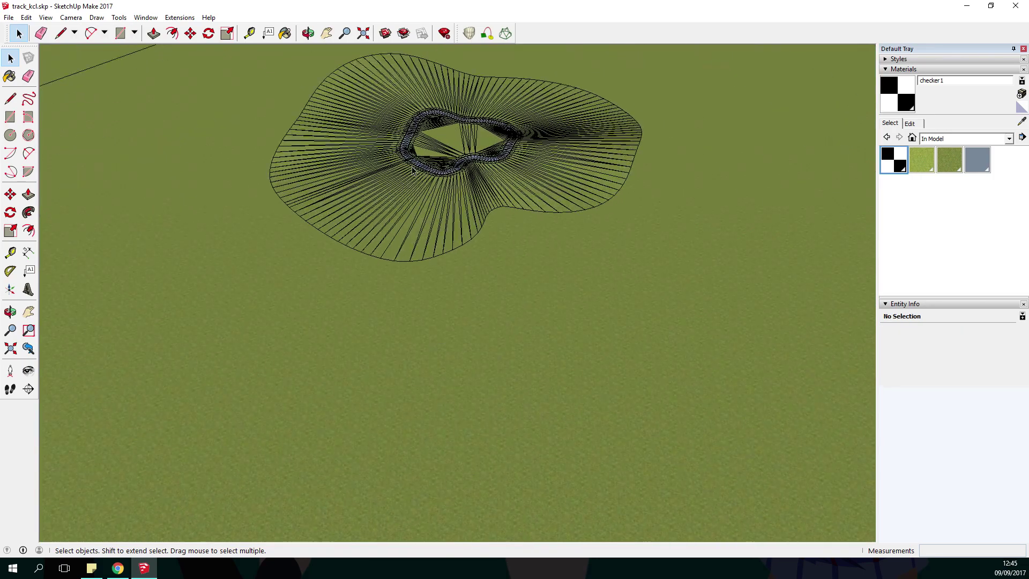
Select every checker1 face and paint the start-line strip with the road material.
right_click(894, 158)
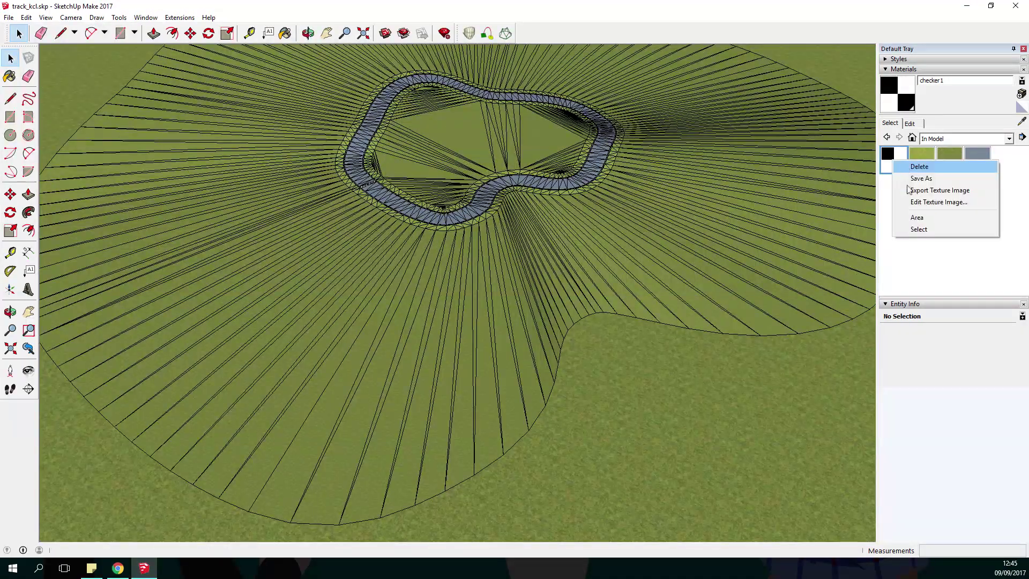
left_click(927, 228)
scroll(210, 221, "up", 10)
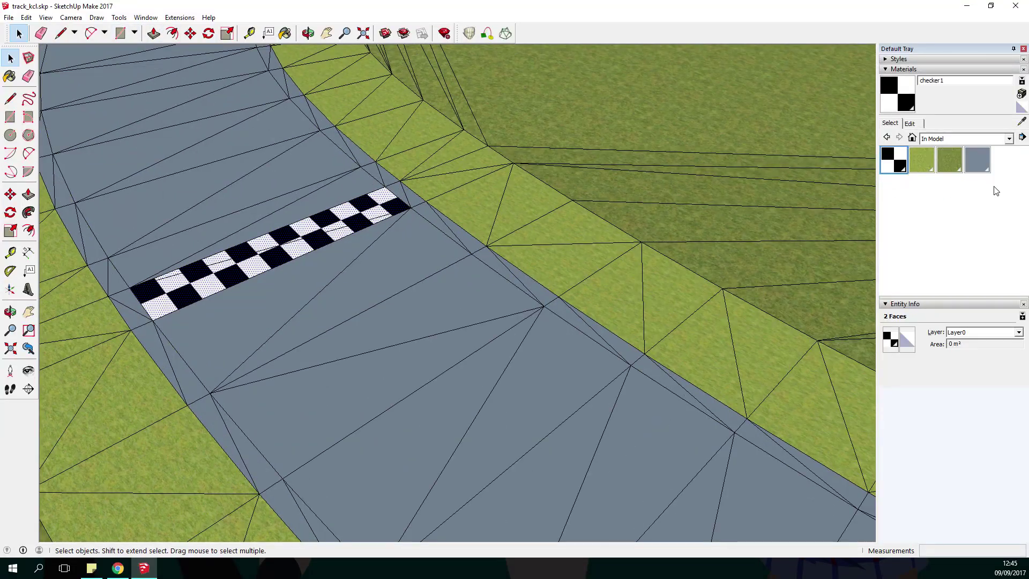
left_click(978, 160)
left_click(343, 210)
scroll(317, 230, "down", 6)
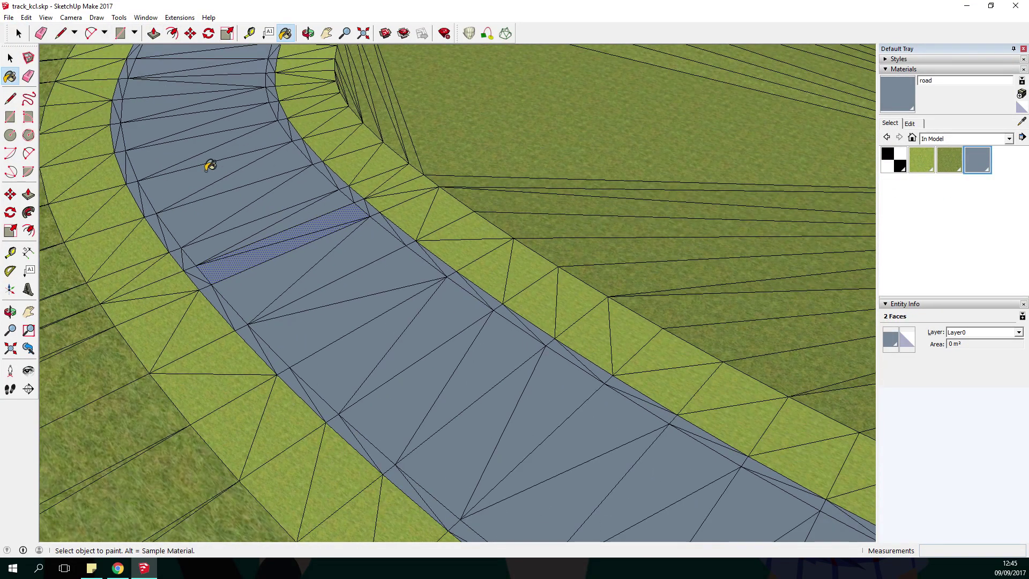
key("space")
scroll(271, 226, "down", 2)
scroll(271, 224, "down", 15)
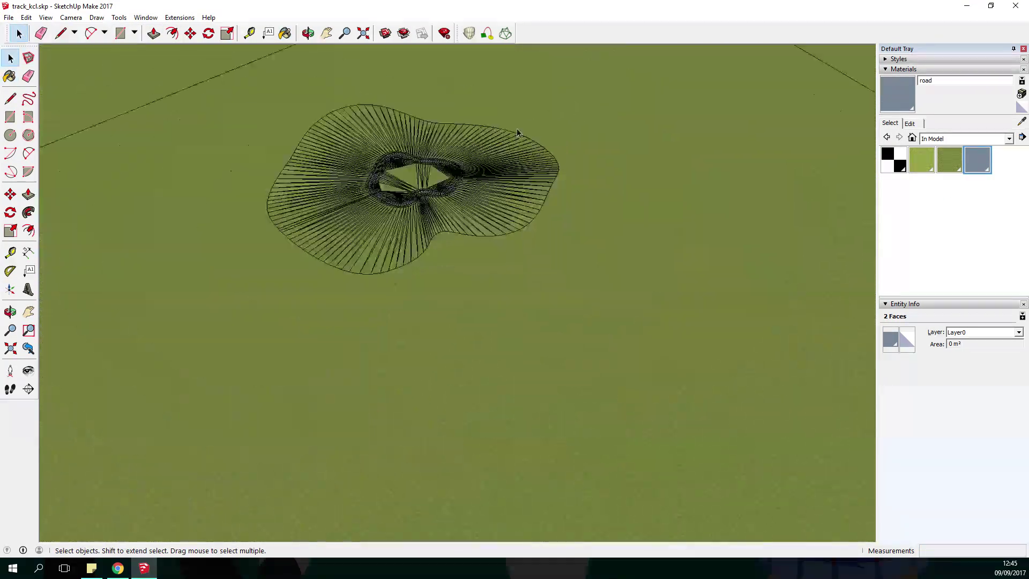
scroll(464, 146, "up", 15)
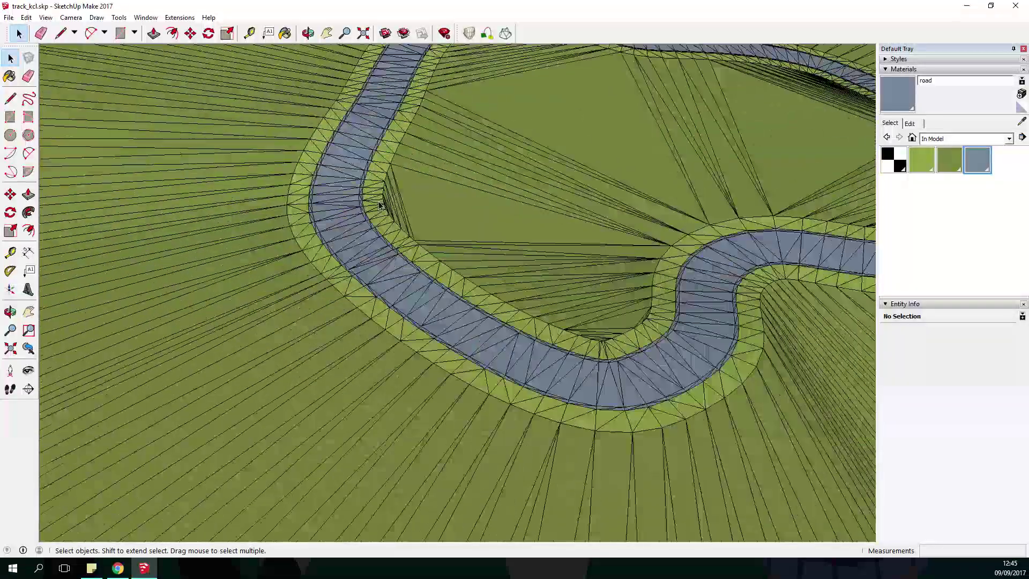
Create a new material named road_wood from the Colors-Named 0038_Orange colour.
left_click(980, 160)
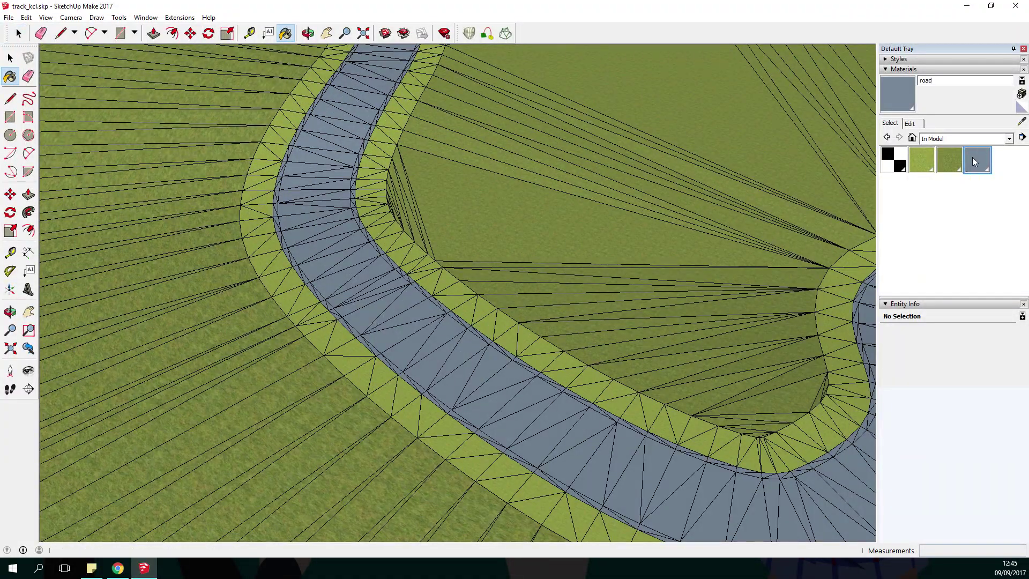
left_click(960, 140)
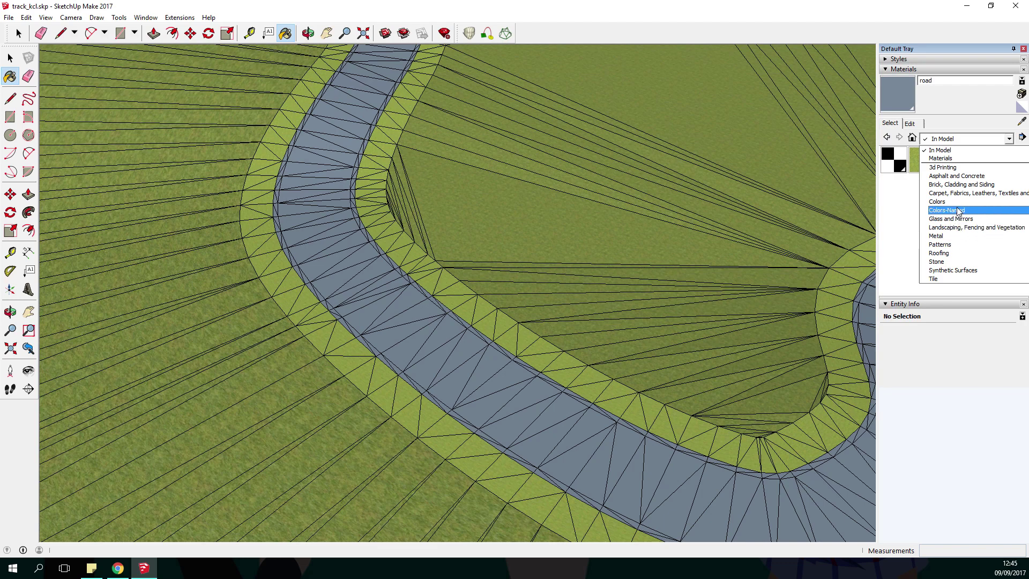
left_click(955, 213)
scroll(959, 217, "down", 3)
left_click(956, 229)
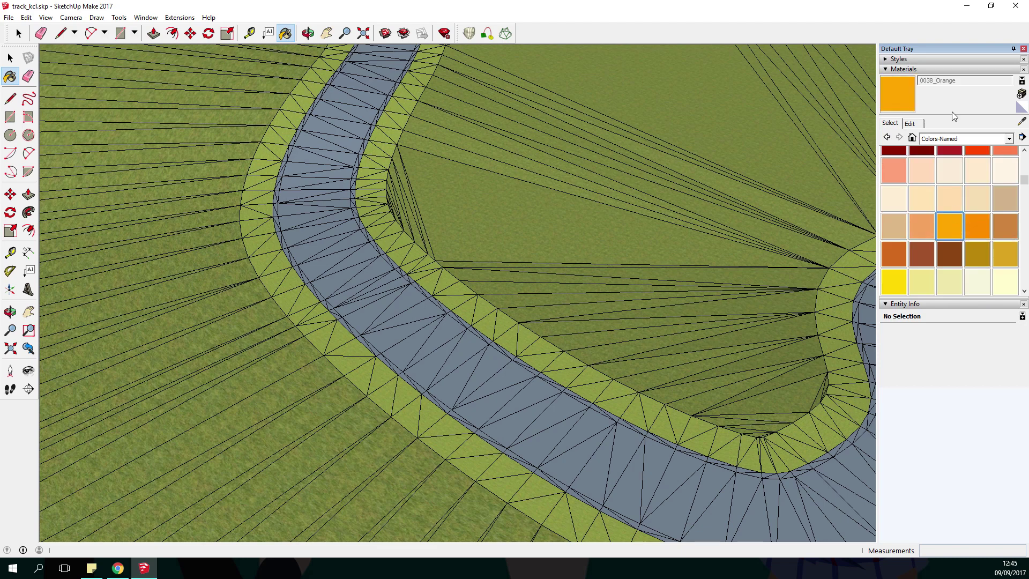
left_click(1022, 94)
left_click_drag(562, 173, 443, 177)
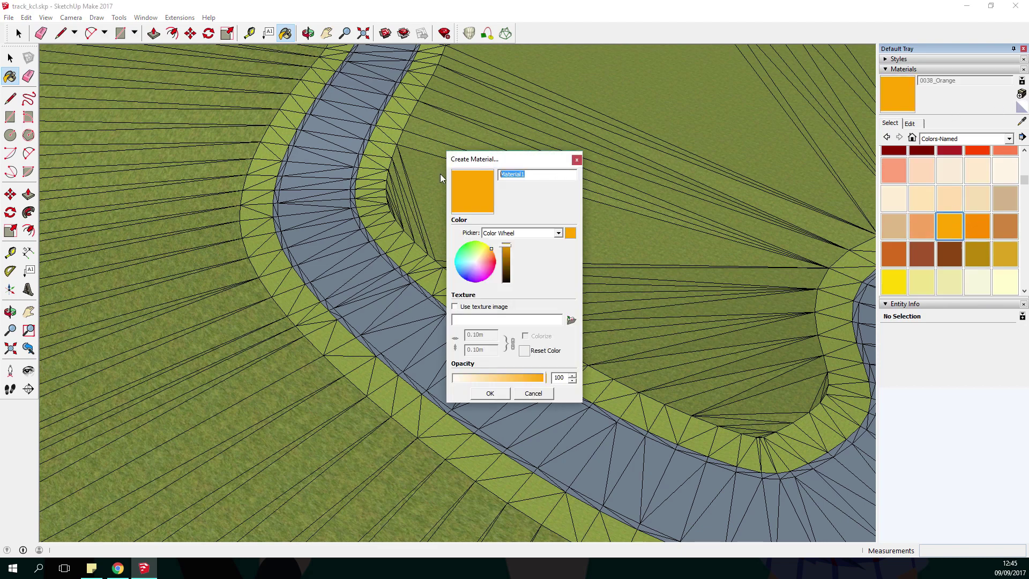
type("road_wood")
left_click(494, 391)
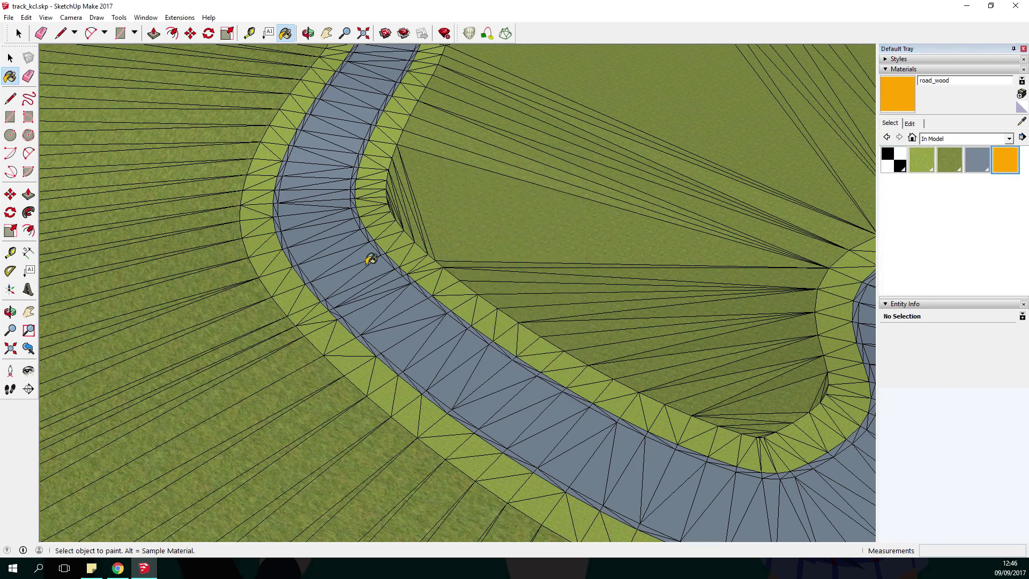
Paint a short band of road triangles with the orange road_wood material.
scroll(371, 260, "down", 4)
scroll(317, 211, "up", 3)
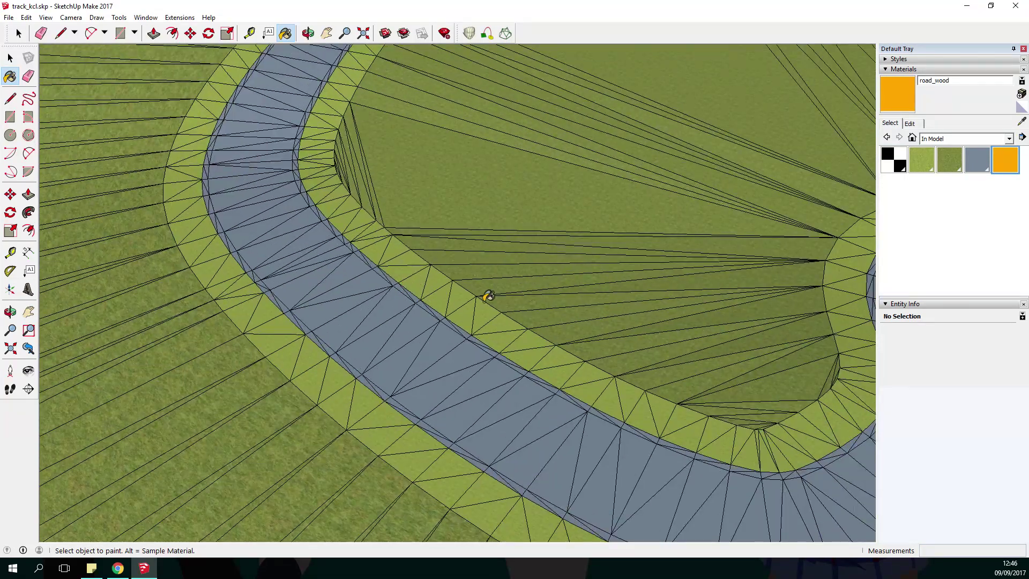
scroll(381, 326, "down", 2)
scroll(397, 321, "up", 3)
left_click(433, 324)
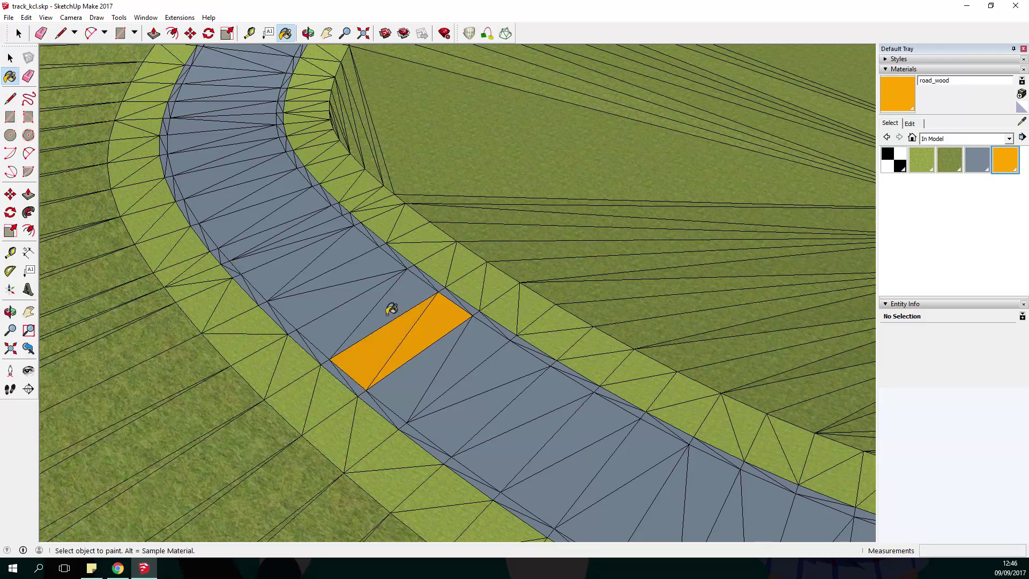
left_click(383, 308)
left_click(348, 292)
left_click(329, 256)
left_click(316, 246)
left_click(303, 239)
left_click(303, 230)
left_click(310, 223)
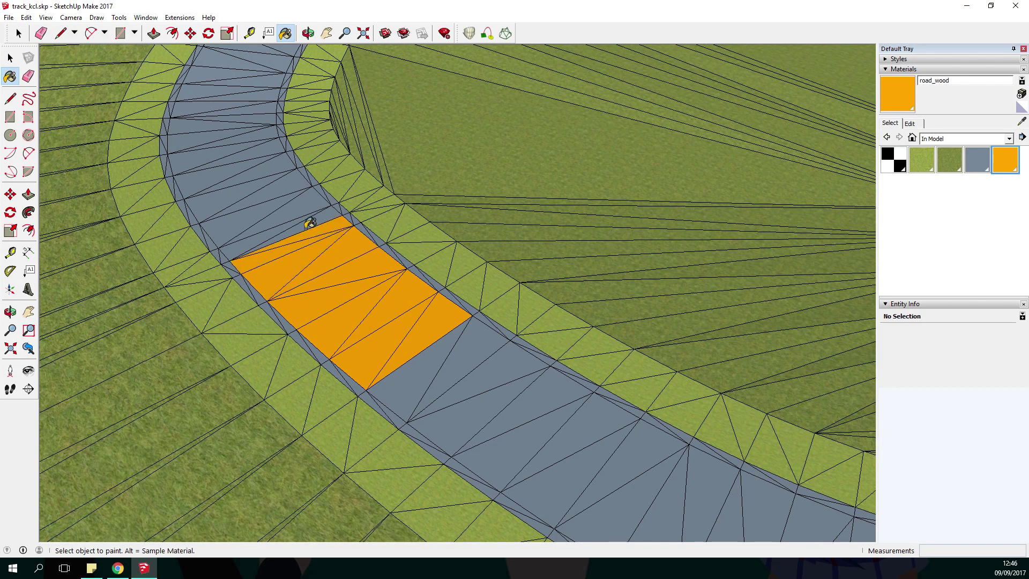
left_click(310, 223)
left_click(286, 223)
scroll(187, 193, "down", 1)
Return to the Select tool and pick the Grass1 material.
left_click(18, 33)
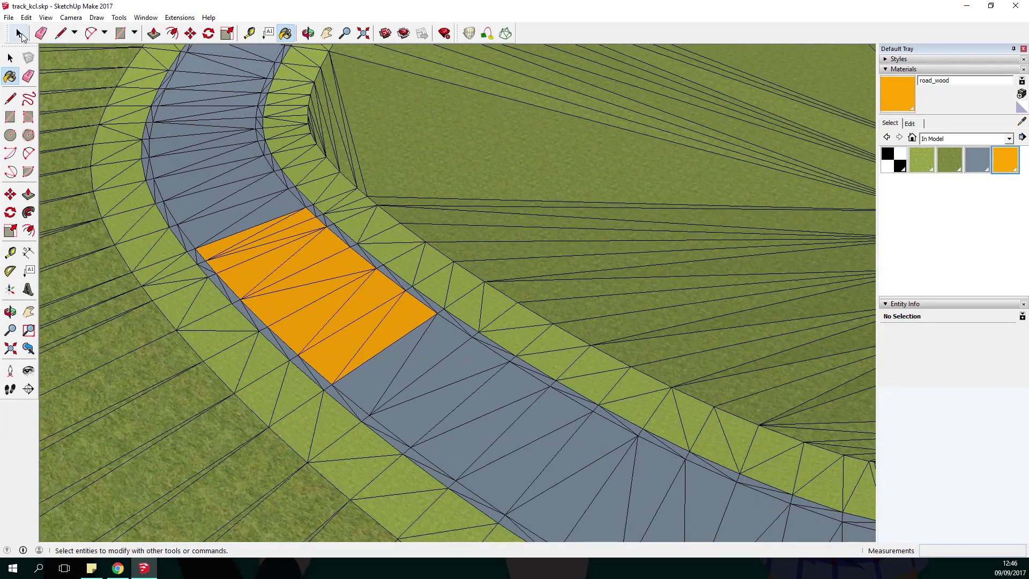
left_click(977, 161)
left_click(949, 161)
Select the Grass1 material in the Materials panel.
left_click(931, 165)
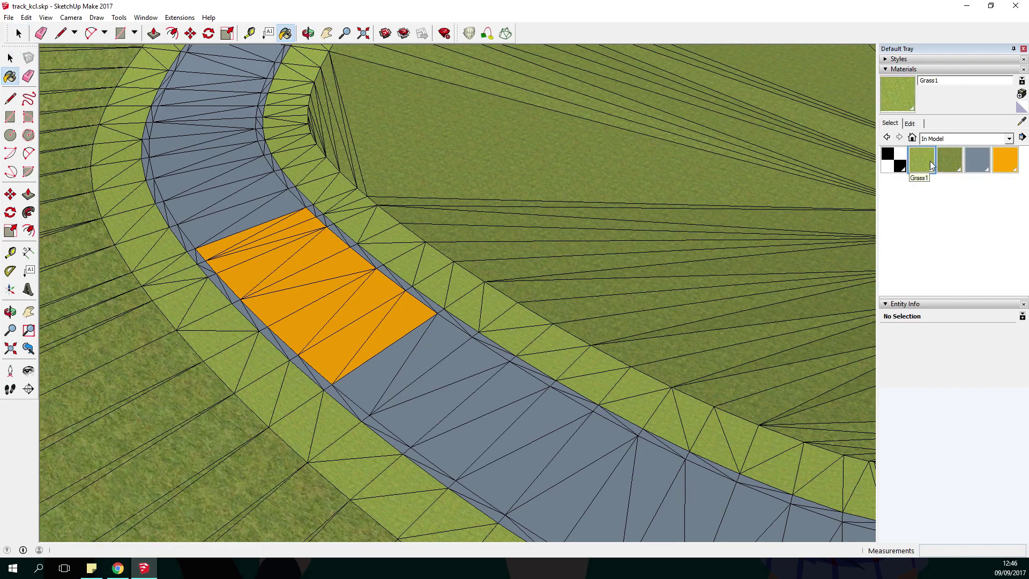
scroll(705, 211, "down", 3)
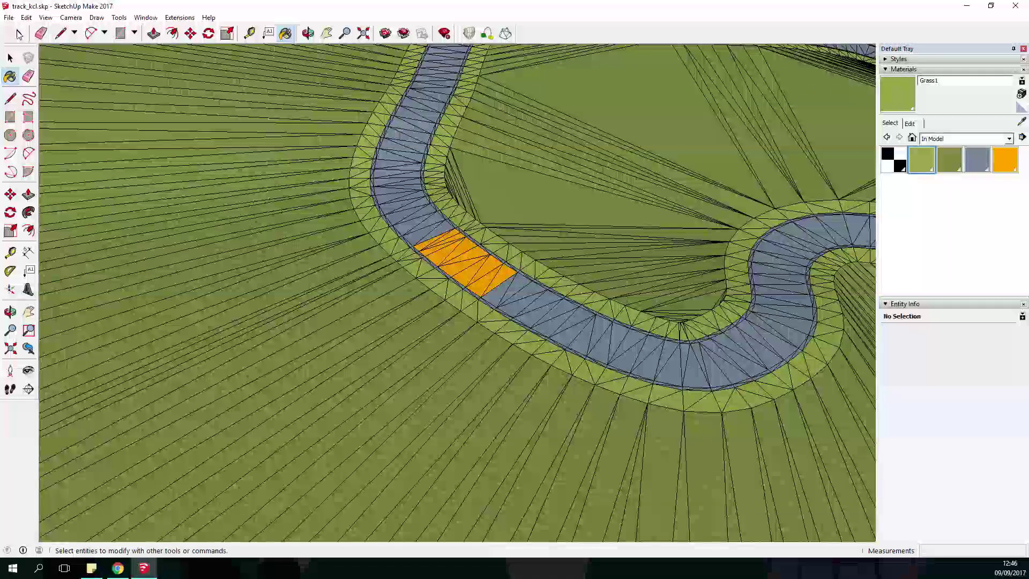
left_click(19, 33)
scroll(610, 172, "up", 2)
left_click(925, 175)
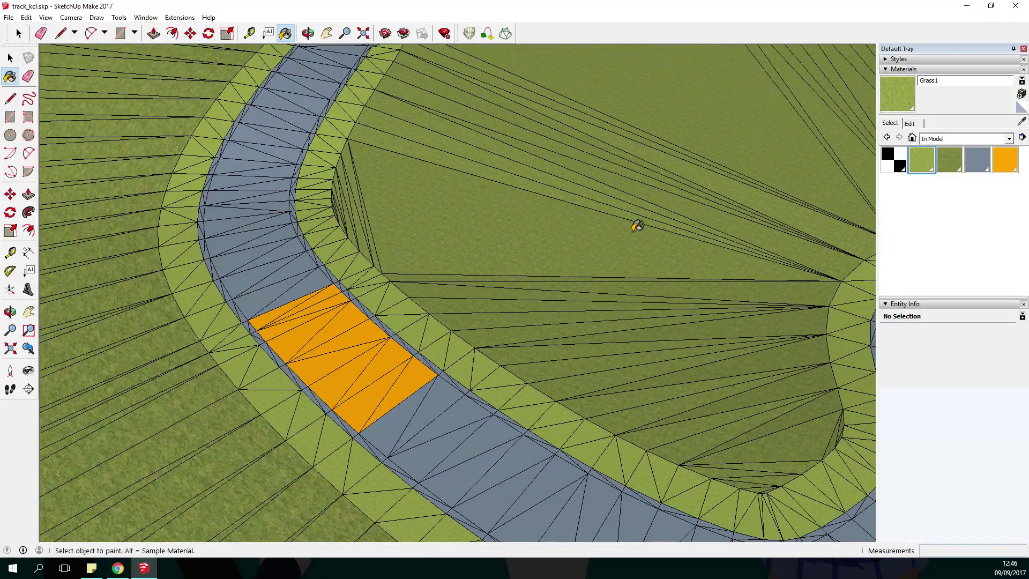
scroll(572, 242, "down", 2)
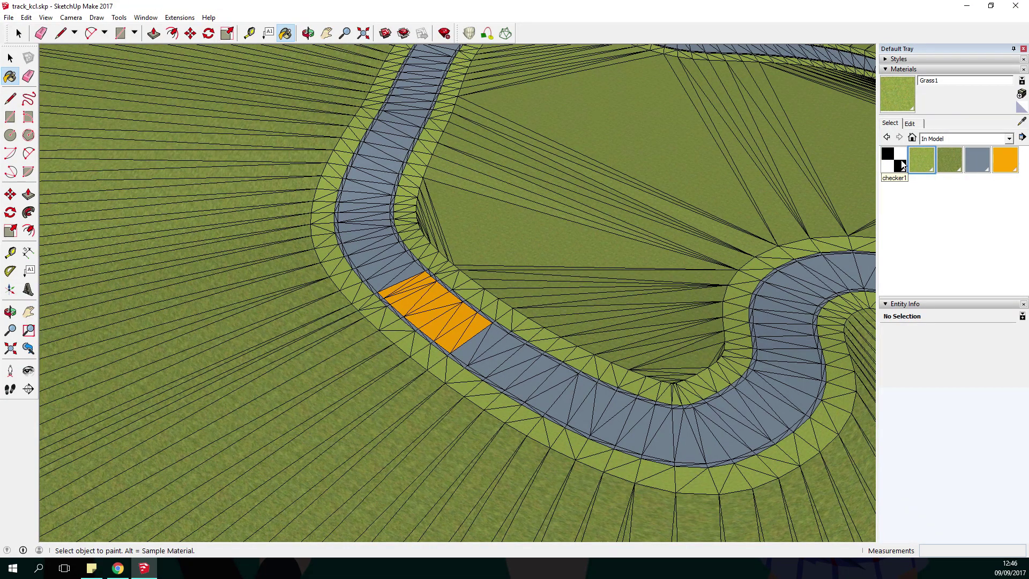
Delete the checker1 material, replacing it with the default material.
left_click(903, 161)
right_click(903, 161)
left_click(914, 165)
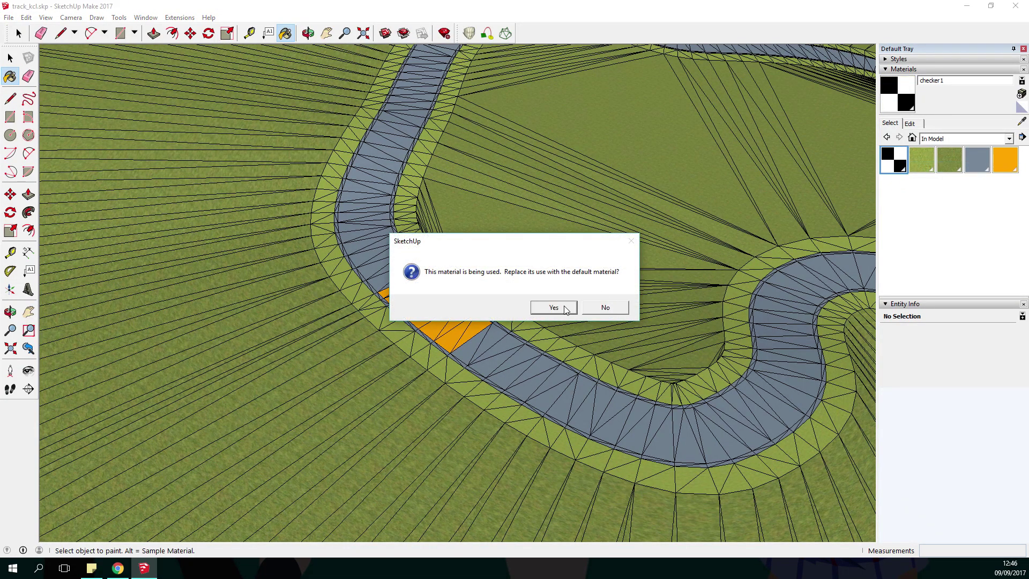
key("Return")
Rename the two grass materials to grass and oob.
left_click(892, 164)
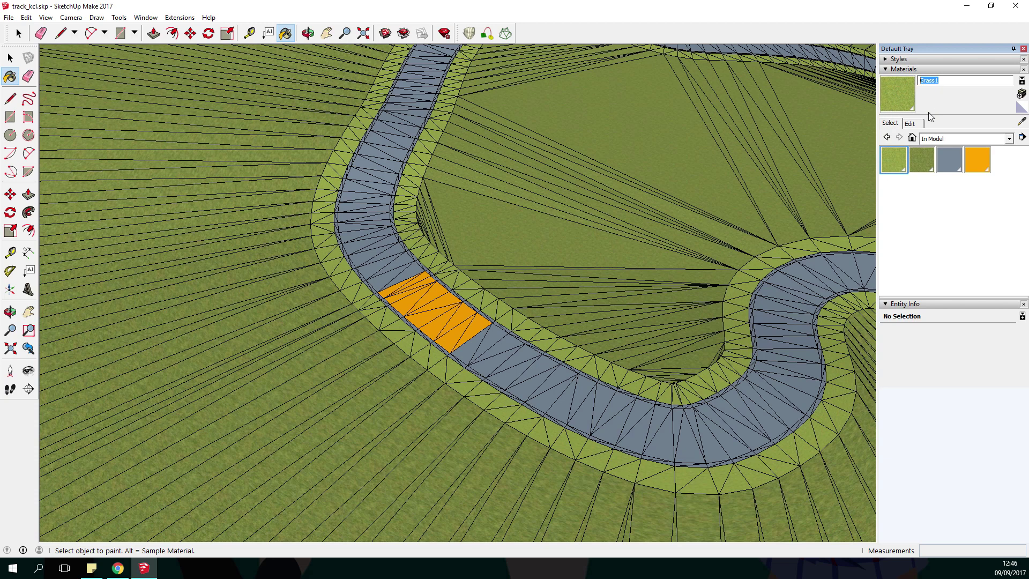
type("g")
left_click(921, 161)
key("space")
scroll(234, 170, "down", 3)
scroll(234, 171, "up", 5)
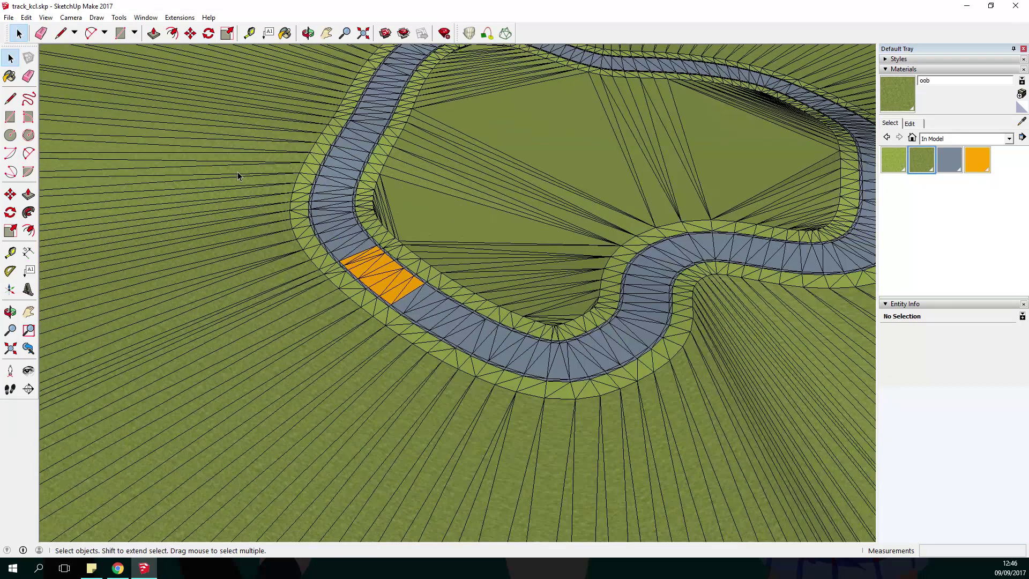
left_click(9, 18)
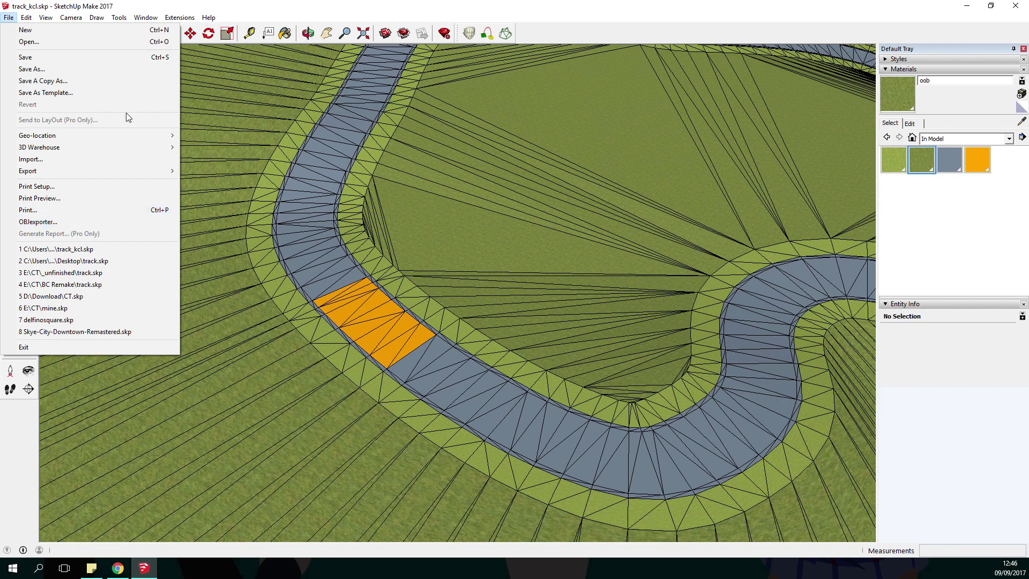
View the installed extensions in Window > Extension Manager, then close it.
mouse_move(173, 21)
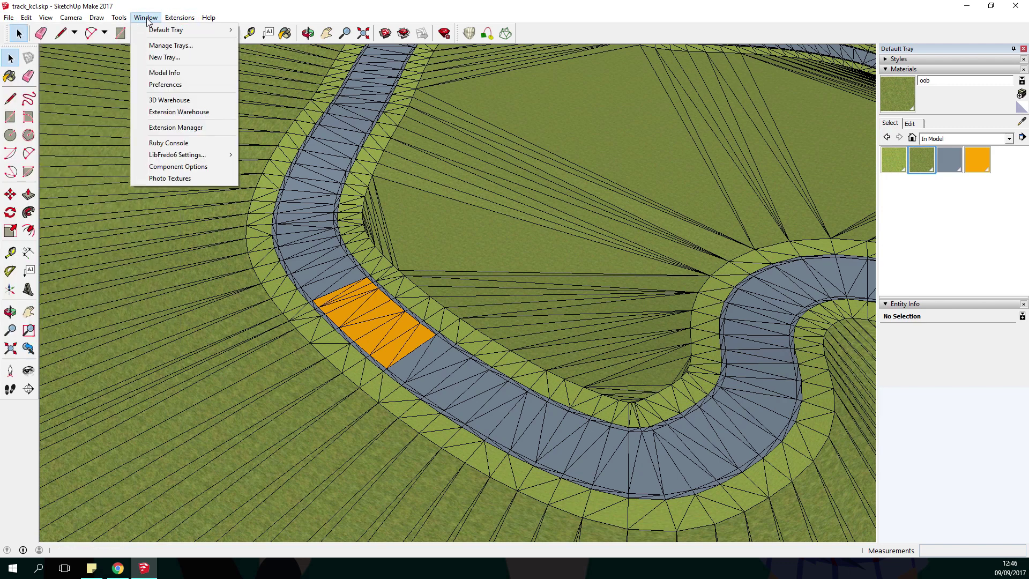
left_click(184, 128)
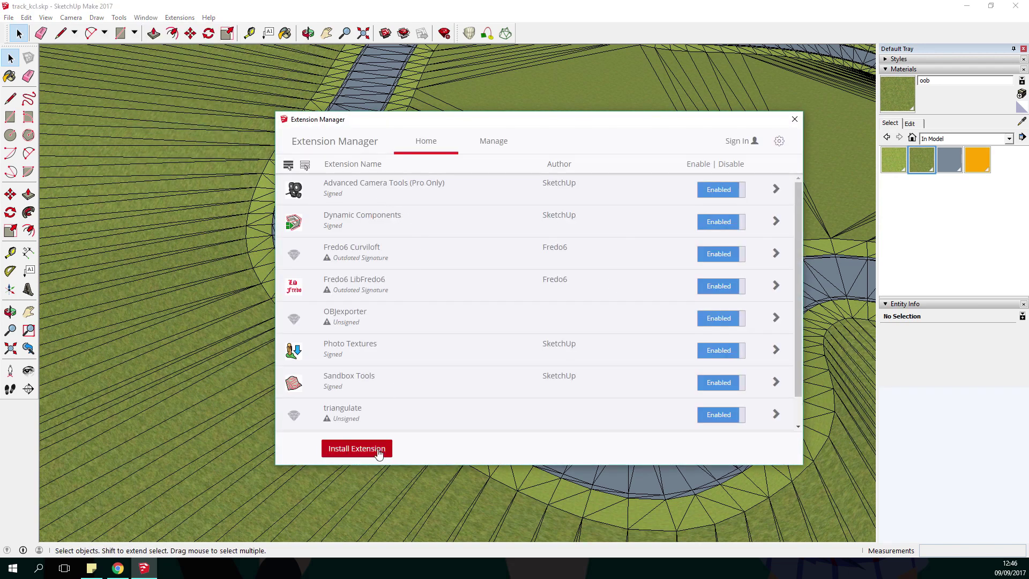
left_click(795, 119)
left_click(8, 17)
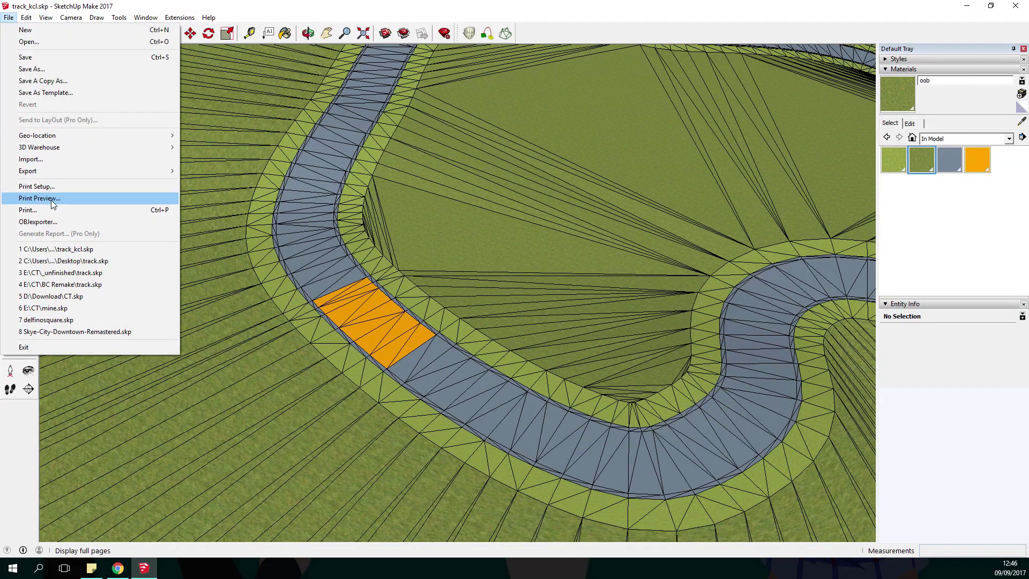
Export track_kcl.obj to the Desktop without PNG texture conversion, then minimize SketchUp.
left_click(38, 221)
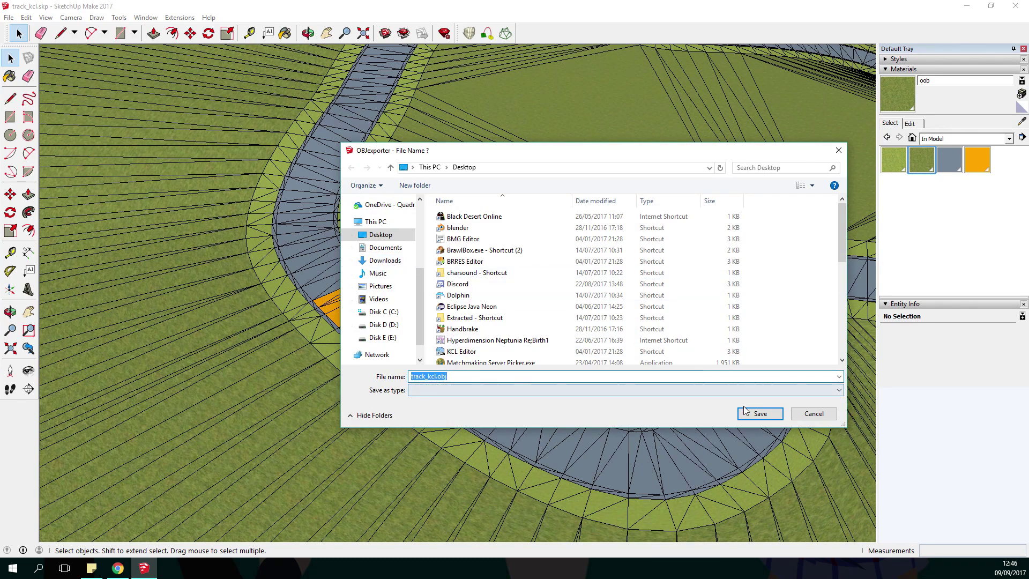
left_click(759, 413)
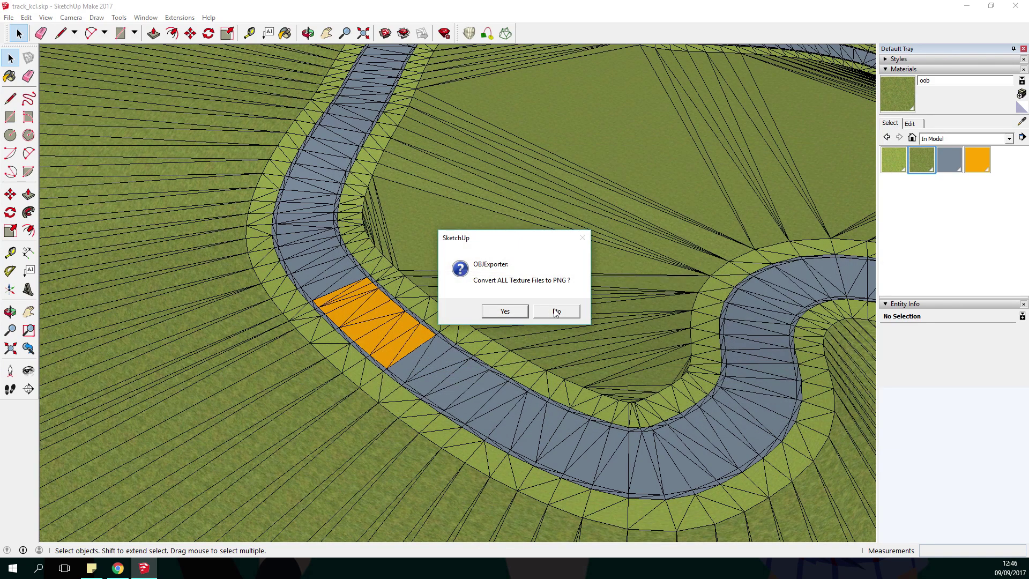
left_click(555, 311)
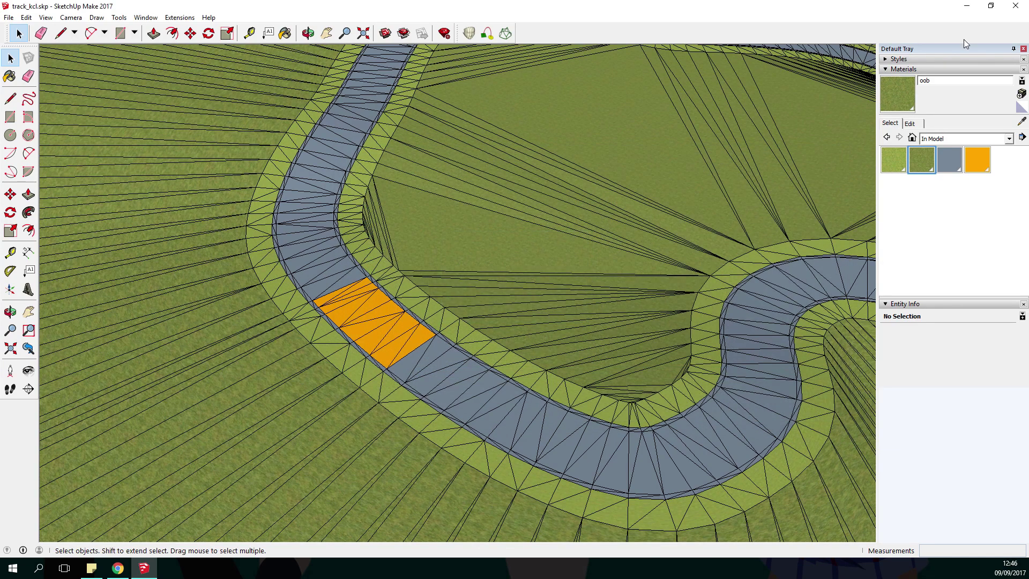
left_click(967, 5)
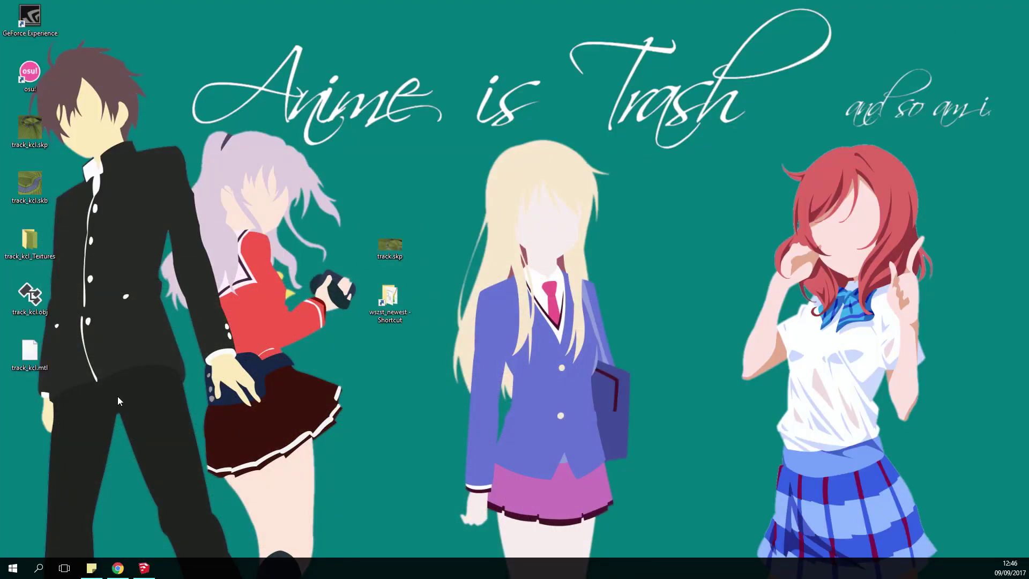
Run 'wkclt cff track_kcl.obj' to generate track_kcl.flag and open it in Notepad++.
left_click_drag(117, 397, 276, 187)
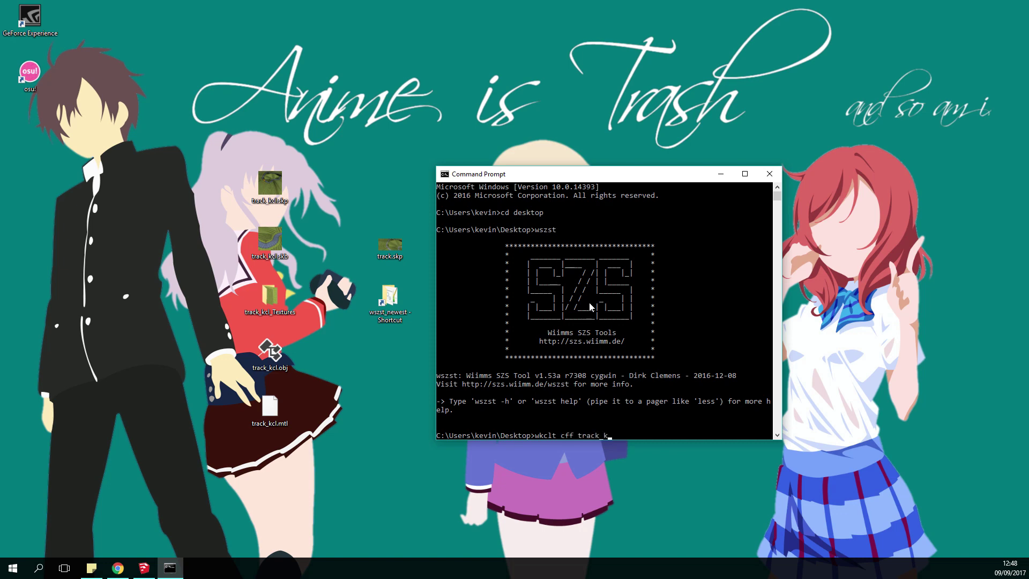
key("Return")
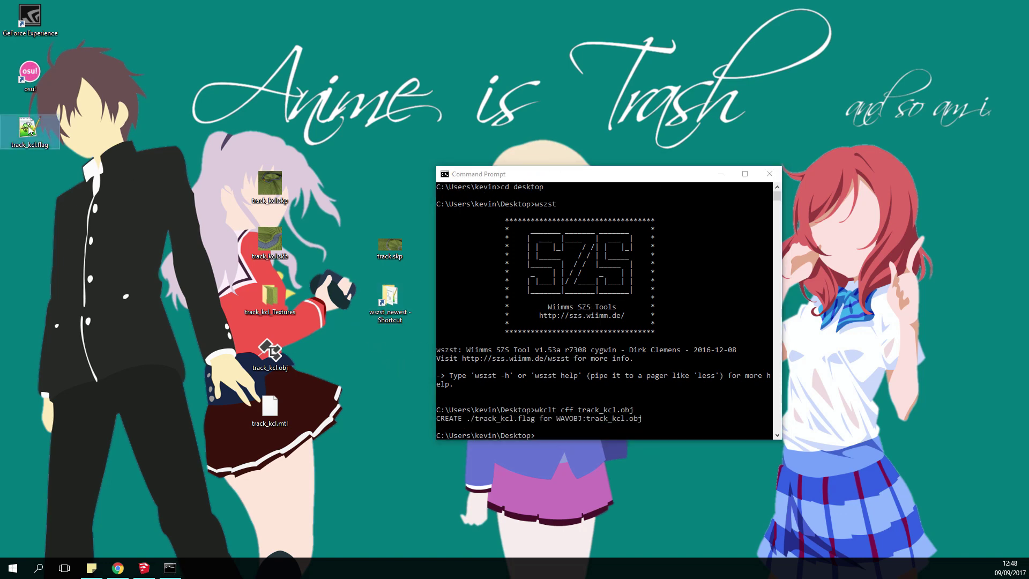
left_click_drag(33, 133, 271, 466)
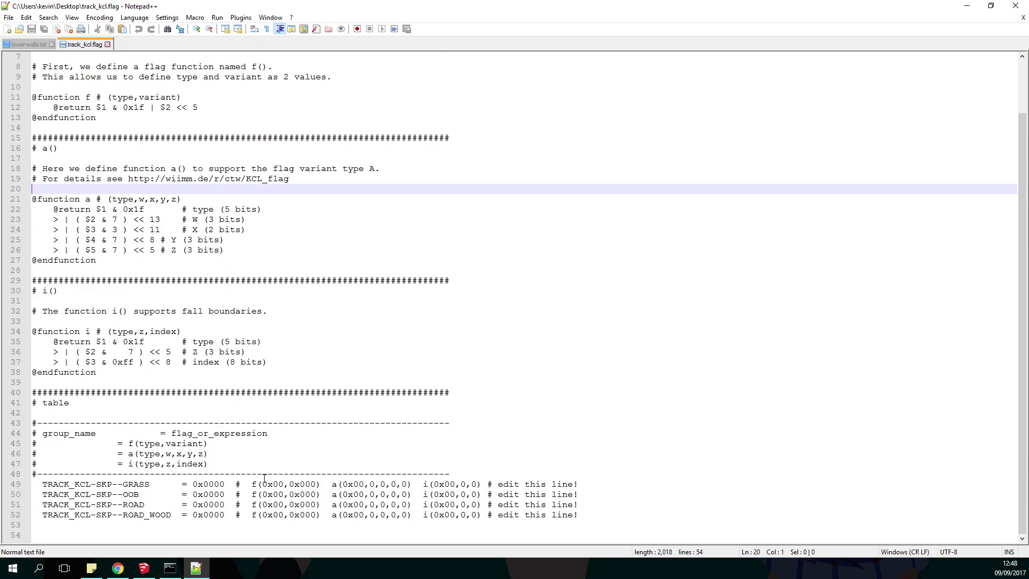
left_click(561, 484)
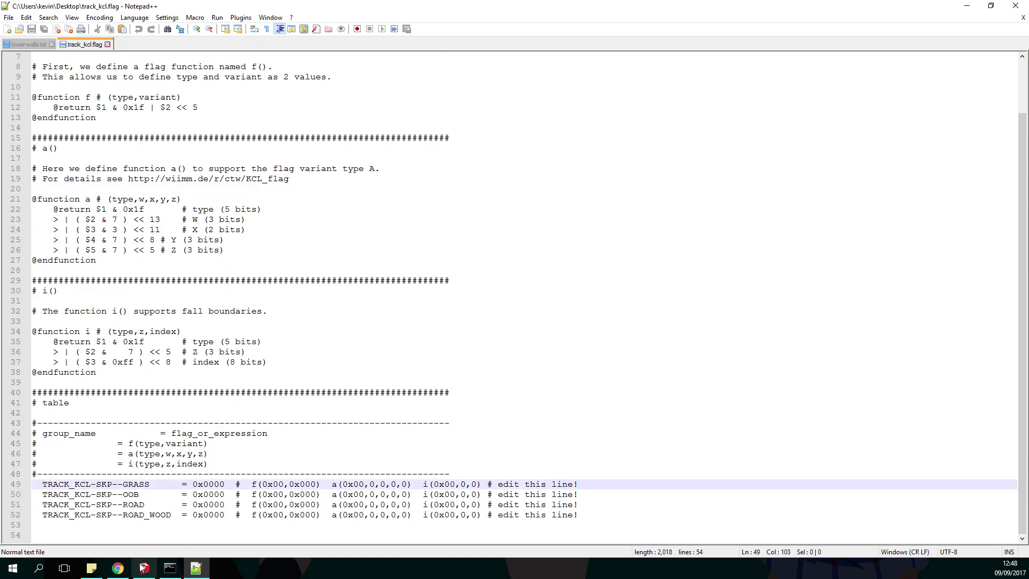
Switch to the KCL wiki page in Chrome.
left_click(118, 568)
left_click(340, 134)
scroll(357, 234, "up", 20)
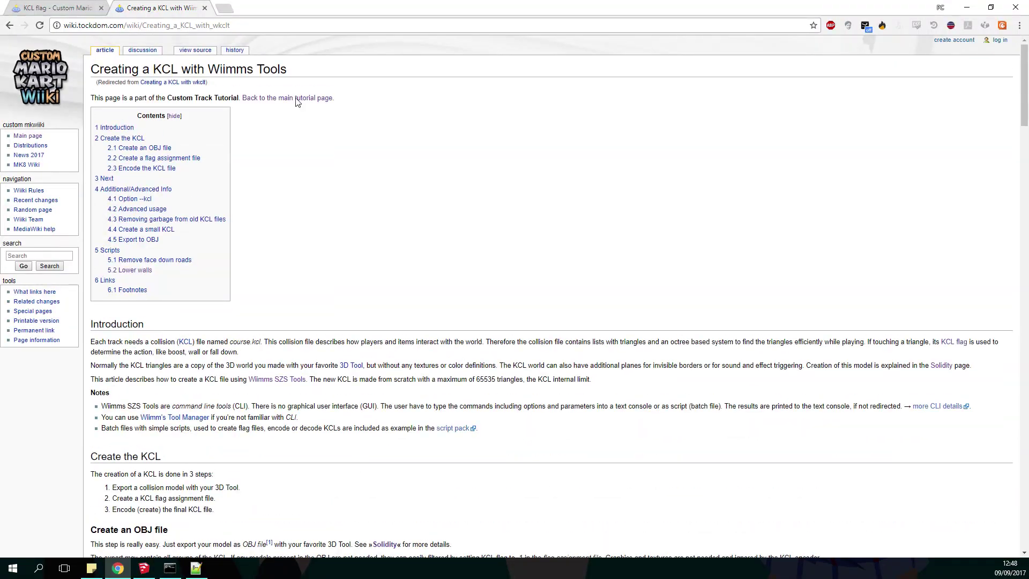
Read the wiki's KCL creation and encoding instructions, then return to track_kcl.flag.
left_click_drag(91, 70, 305, 70)
left_click(300, 72)
scroll(179, 276, "down", 15)
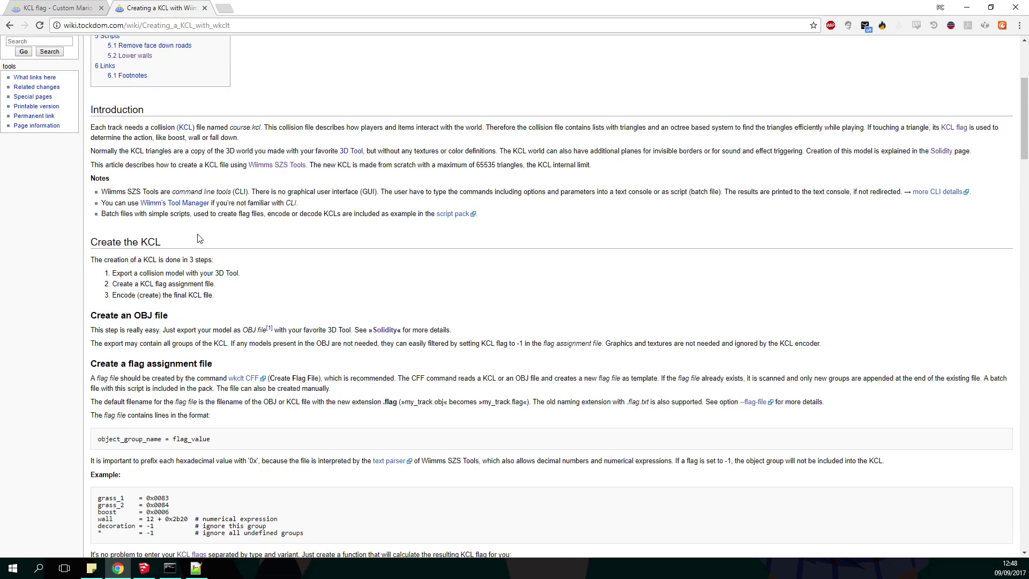
left_click(967, 7)
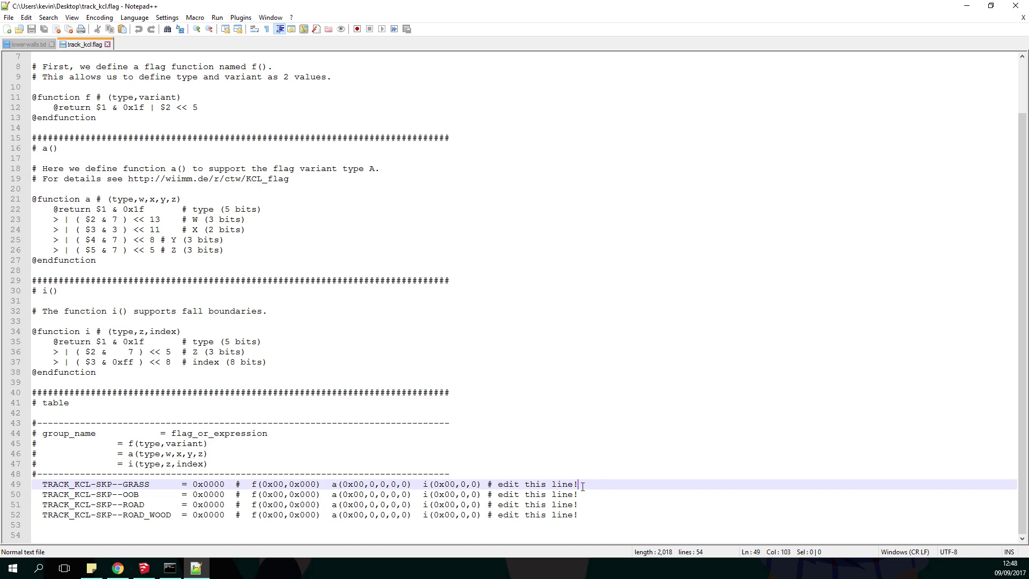
Review the GRASS, OOB, ROAD and ROAD_WOOD group names in the flag table.
left_click_drag(576, 484, 136, 505)
mouse_move(43, 484)
left_mouse_down()
mouse_move(150, 484)
mouse_move(104, 494)
mouse_move(138, 484)
mouse_move(144, 505)
mouse_move(132, 515)
mouse_move(172, 514)
mouse_move(53, 494)
mouse_move(48, 484)
left_mouse_up()
left_click(139, 495)
left_click(174, 525)
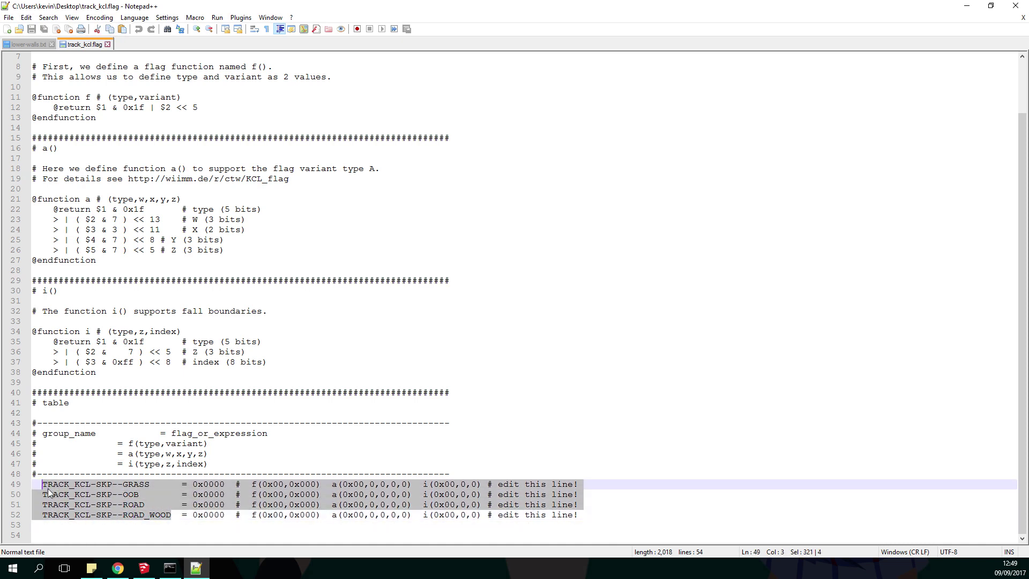
left_click(48, 484)
Start a macro recording and trim the GRASS line down to a(0x00,0,0,0,0).
left_click(593, 483)
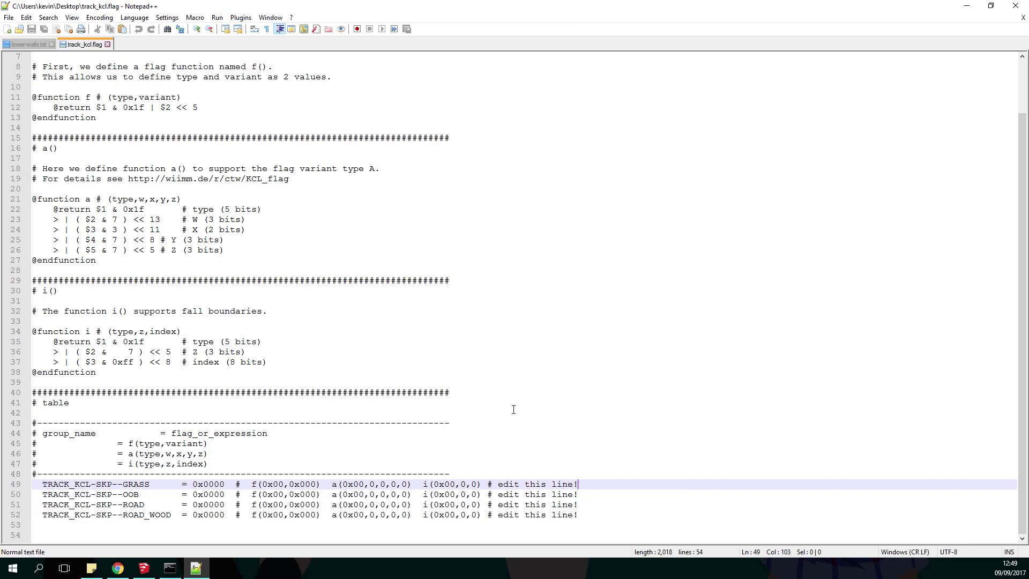
left_click(195, 17)
left_click(214, 28)
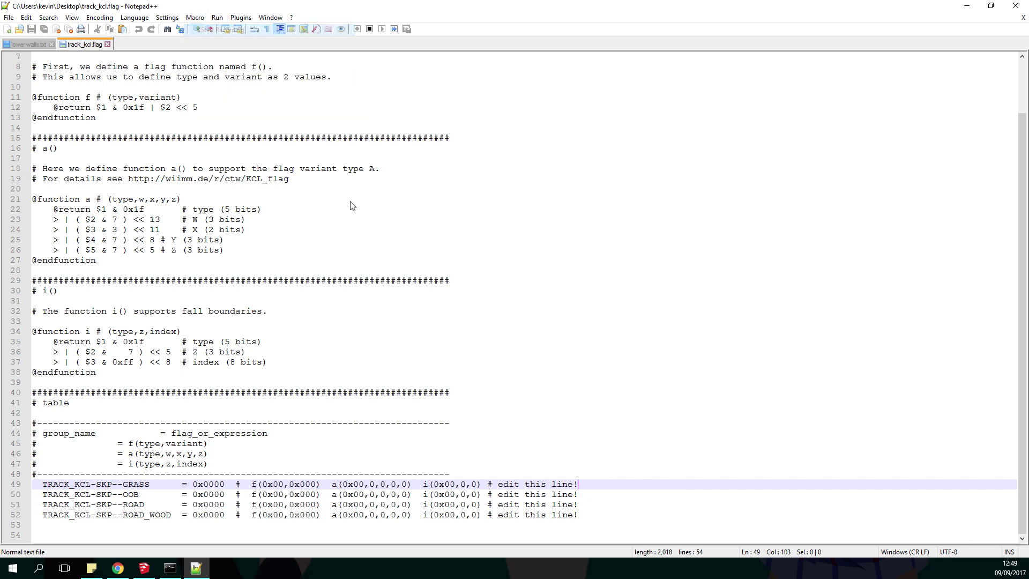
key("BackSpace")
key("BackSpace")
key("BackSpace")
key("BackSpace")
key("BackSpace")
key("BackSpace")
key("BackSpace")
key("BackSpace")
key("BackSpace")
key("BackSpace")
key("BackSpace")
key("BackSpace")
key("BackSpace")
key("BackSpace")
key("BackSpace")
key("BackSpace")
key("BackSpace")
key("BackSpace")
key("BackSpace")
key("BackSpace")
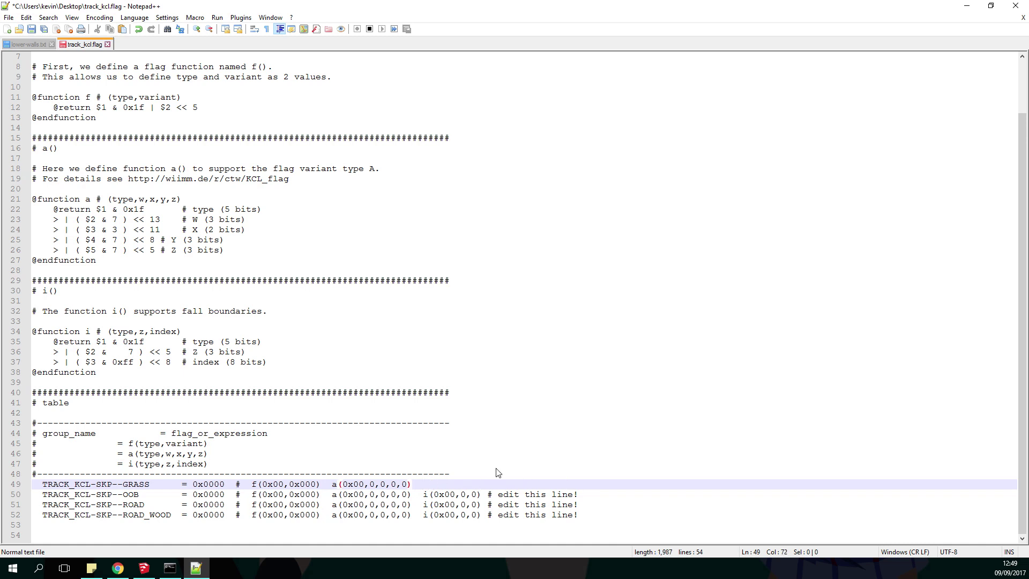
key("BackSpace")
key("BackSpace")
key("BackSpace")
key("BackSpace")
key("BackSpace")
key("BackSpace")
key("BackSpace")
key("BackSpace")
key("BackSpace")
key("BackSpace")
key("BackSpace")
key("BackSpace")
key("BackSpace")
key("BackSpace")
key("BackSpace")
key("BackSpace")
key("BackSpace")
key("BackSpace")
key("BackSpace")
key("BackSpace")
key("BackSpace")
key("BackSpace")
key("BackSpace")
key("BackSpace")
key("BackSpace")
key("BackSpace")
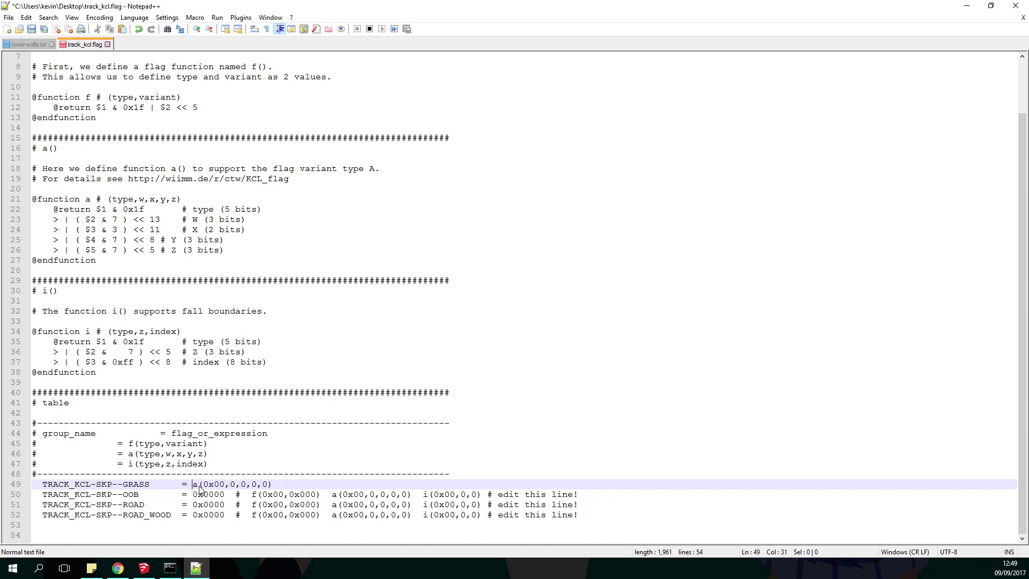
key("Down")
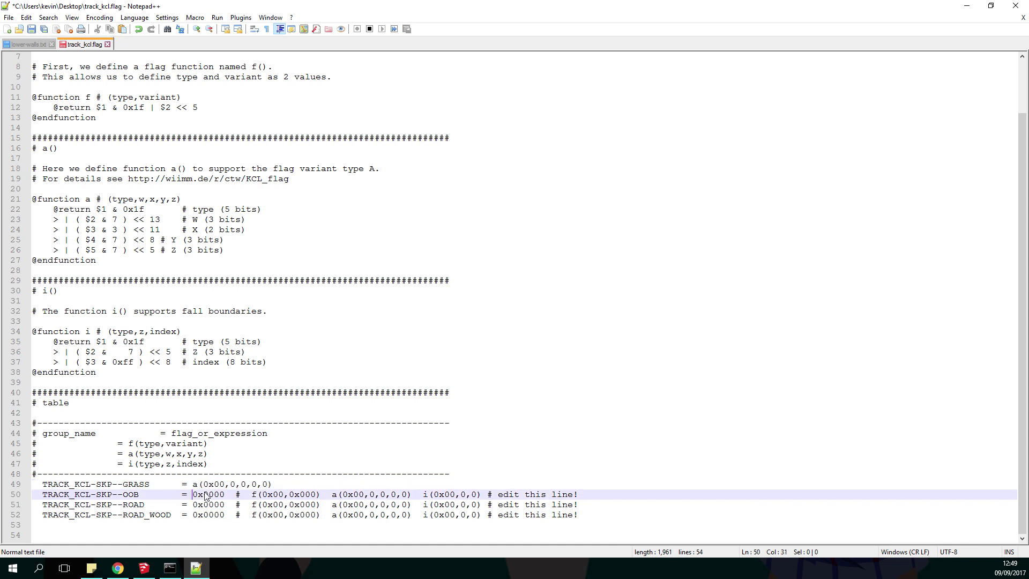
key("End")
Re-record the macro while trimming the OOB line to a(0x00,0,0,0,0).
left_click(195, 17)
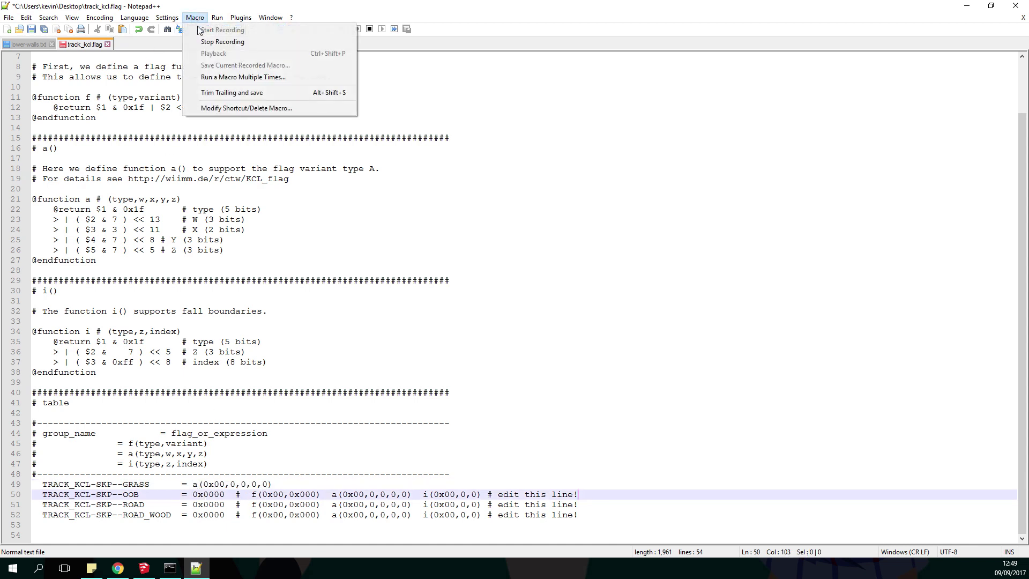
left_click(207, 41)
left_click(195, 17)
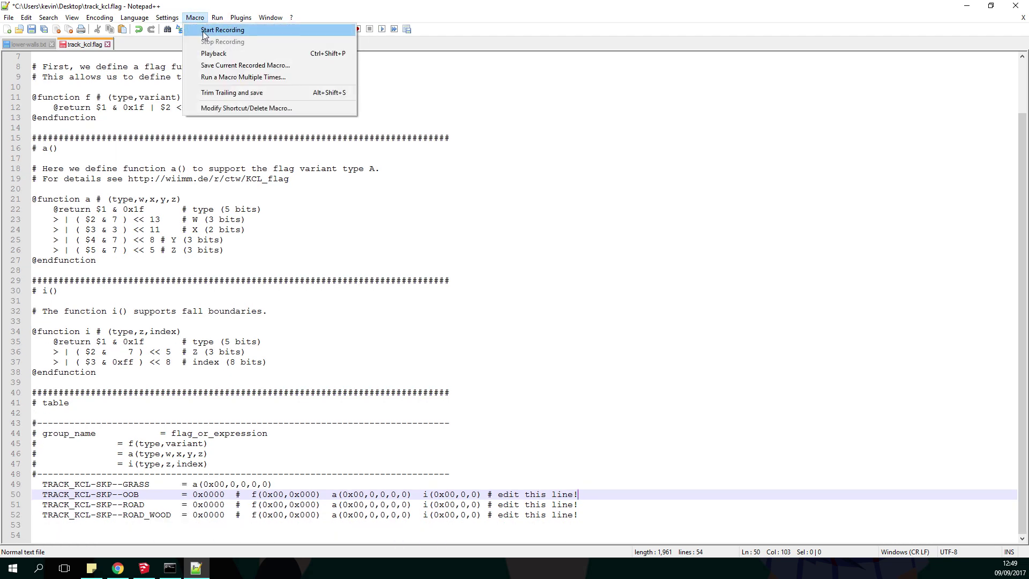
left_click(210, 28)
key("BackSpace")
key("BackSpace")
key("BackSpace")
key("BackSpace")
key("BackSpace")
key("BackSpace")
key("BackSpace")
key("BackSpace")
key("BackSpace")
key("BackSpace")
key("BackSpace")
key("BackSpace")
key("BackSpace")
key("BackSpace")
key("BackSpace")
key("BackSpace")
key("BackSpace")
key("BackSpace")
key("BackSpace")
key("BackSpace")
key("BackSpace")
key("BackSpace")
key("BackSpace")
key("BackSpace")
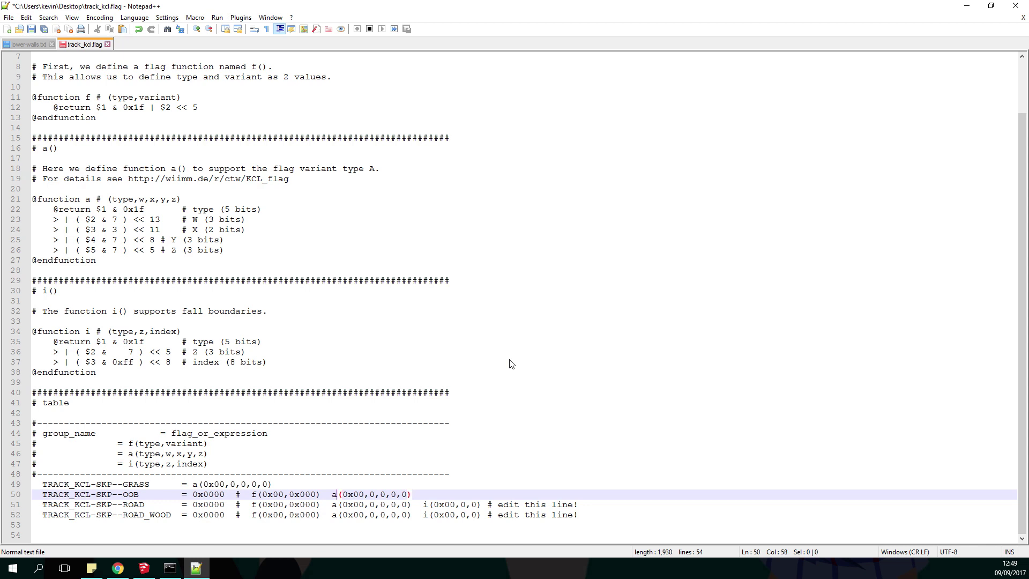
key("BackSpace")
key("BackSpace")
key("BackSpace")
key("BackSpace")
key("BackSpace")
key("BackSpace")
key("BackSpace")
key("BackSpace")
key("BackSpace")
key("BackSpace")
key("BackSpace")
key("BackSpace")
key("BackSpace")
key("BackSpace")
key("BackSpace")
key("BackSpace")
key("BackSpace")
key("BackSpace")
key("BackSpace")
key("BackSpace")
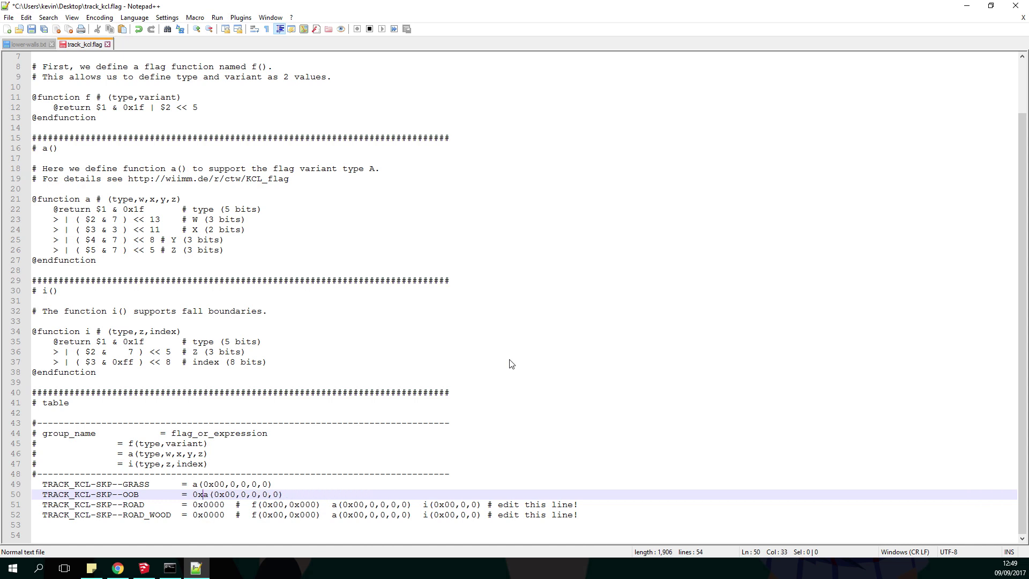
key("BackSpace")
key("BackSpace")
key("Down")
key("End")
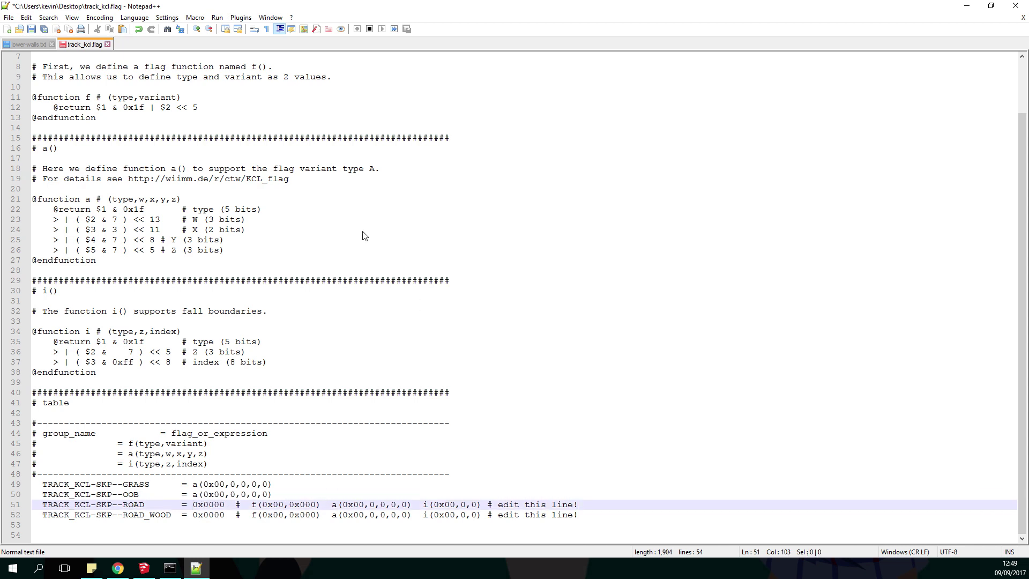
left_click(190, 18)
left_click(206, 40)
Replay the macro with Ctrl+Shift+P to convert the ROAD and ROAD_WOOD lines.
key("ctrl+shift+p")
key("ctrl+shift+p")
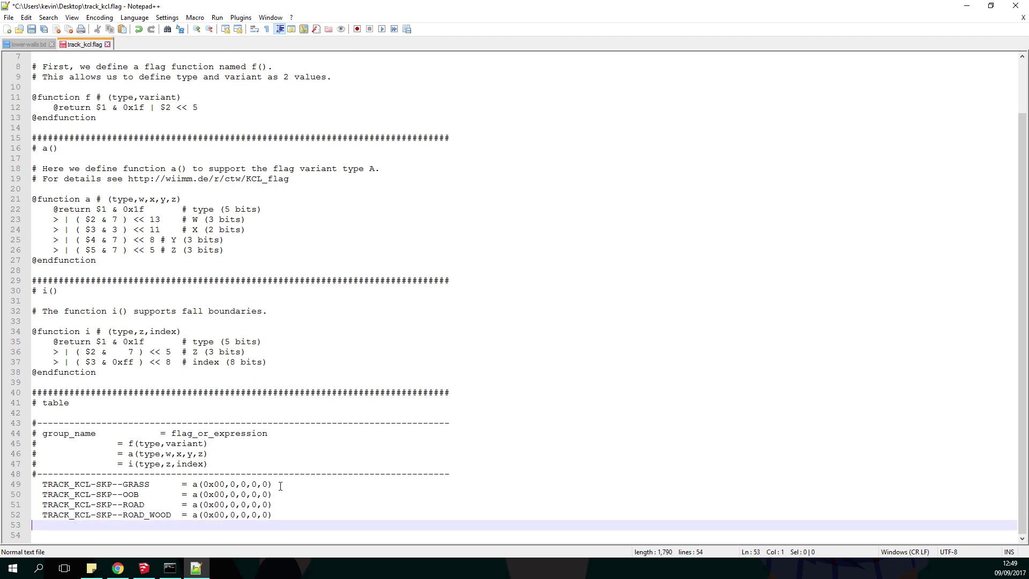
key("ctrl+z")
key("ctrl+z")
key("ctrl+z")
key("ctrl+z")
key("ctrl+z")
key("ctrl+z")
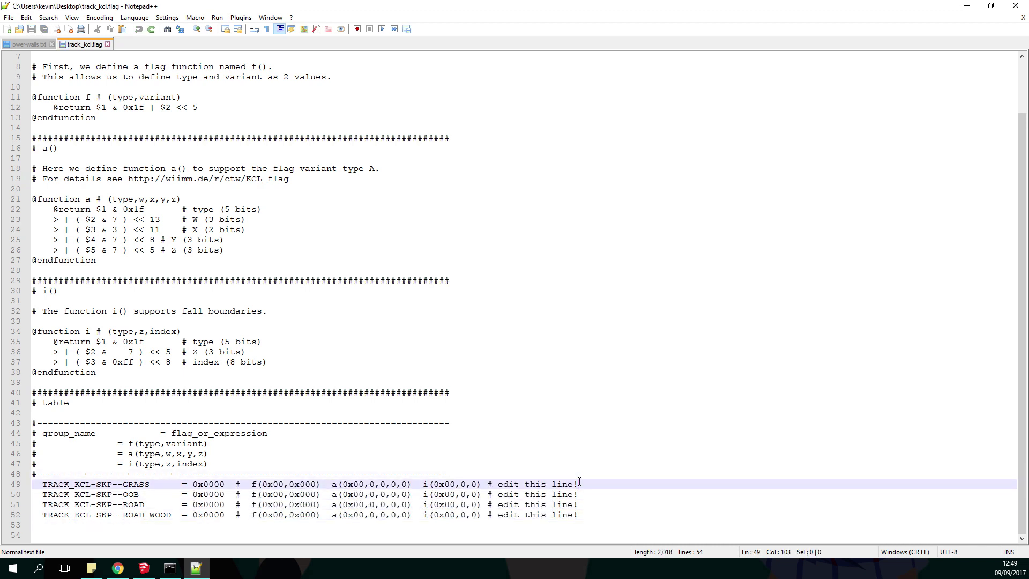
key("ctrl+y")
key("ctrl+y")
key("ctrl+y")
key("ctrl+y")
key("ctrl+y")
key("ctrl+y")
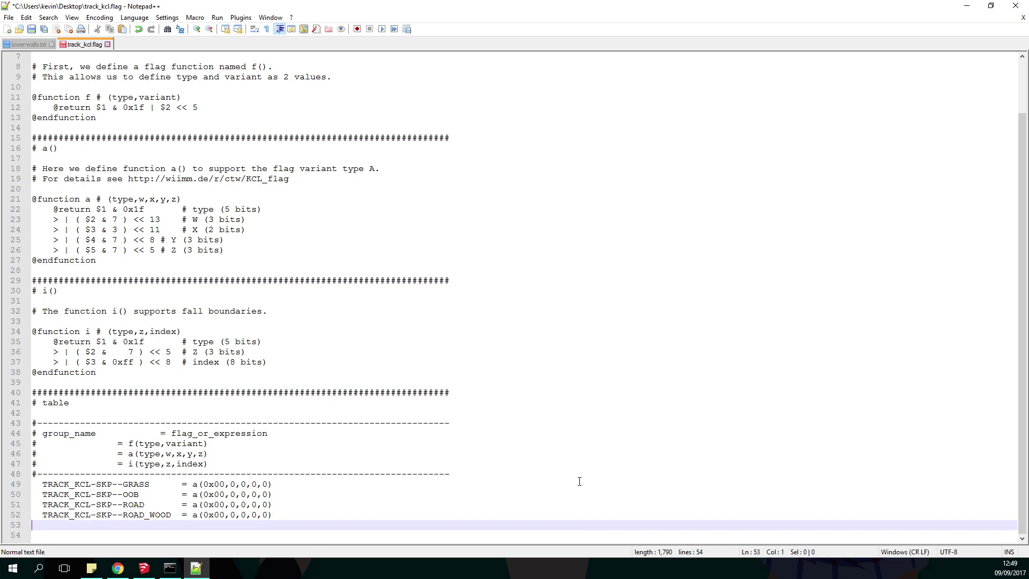
Review the converted group lines, highlighting the a(0x00 type value on GRASS.
left_click(214, 485)
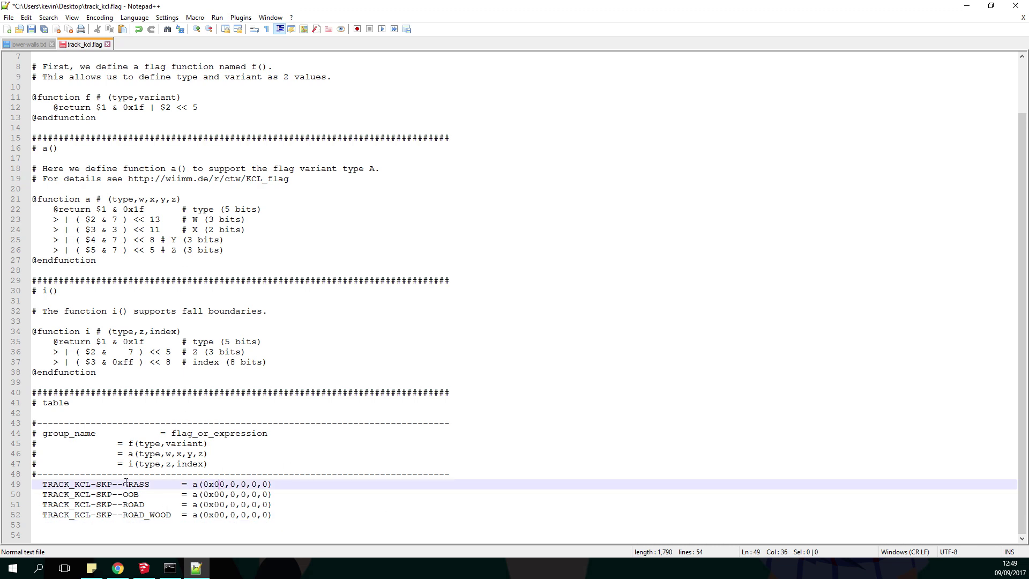
left_click_drag(150, 485, 123, 485)
left_click(172, 515)
left_click(138, 494)
left_click_drag(192, 485, 234, 485)
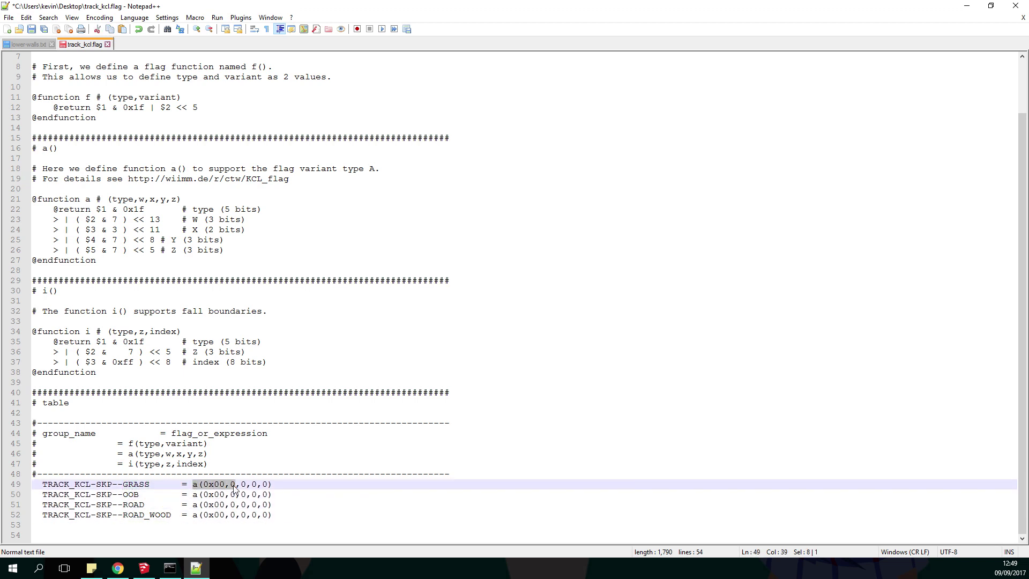
left_click(200, 484)
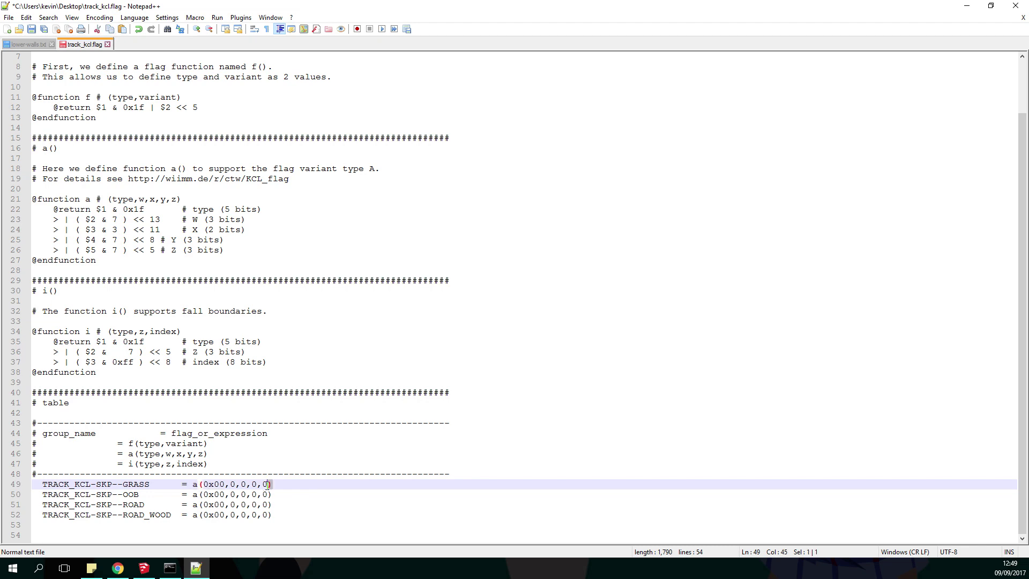
left_click(215, 485)
Open the KCL flag wiki tab and jump to the Road (0x00) section.
left_click(117, 567)
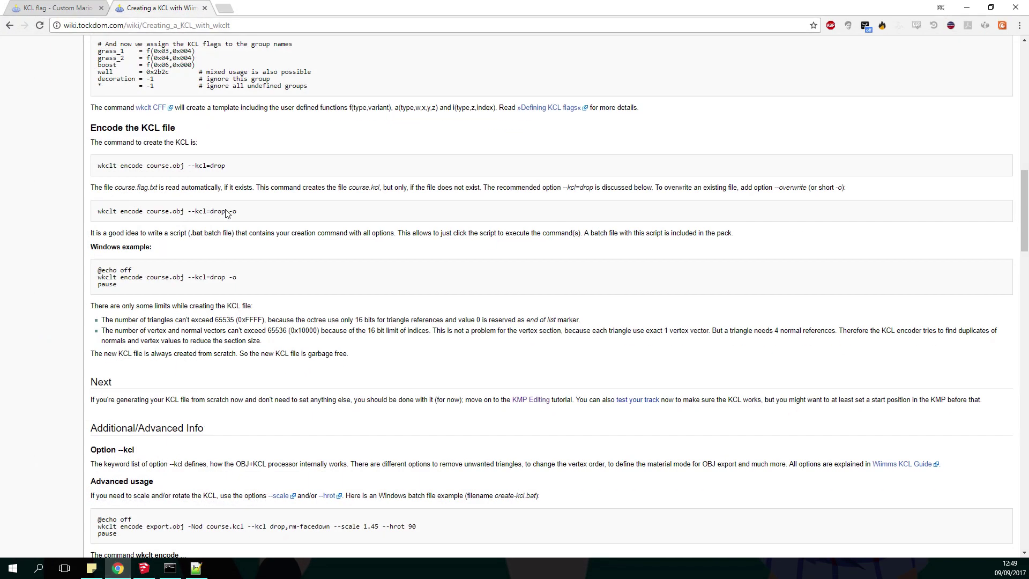
left_click(54, 8)
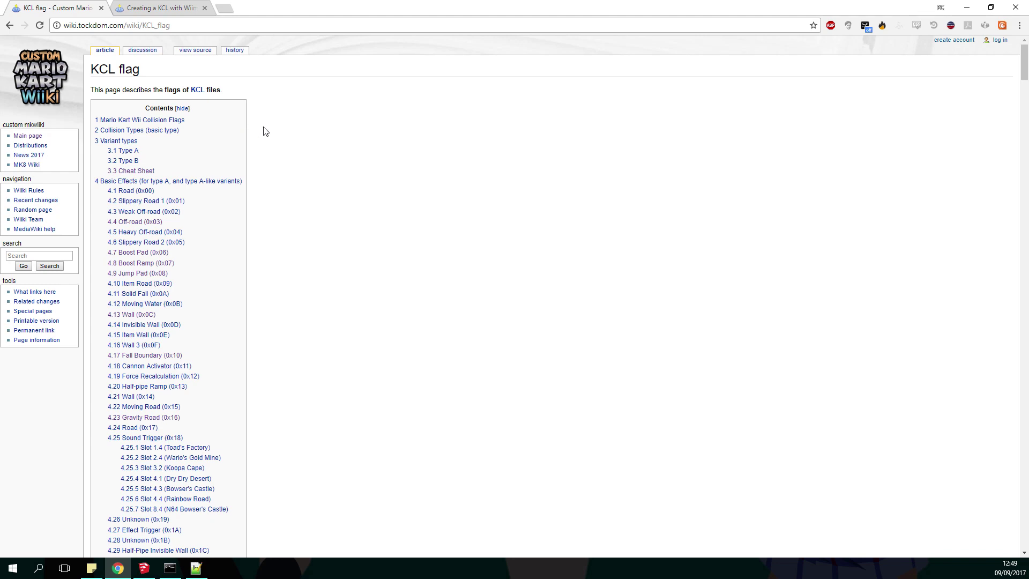
scroll(256, 154, "down", 5)
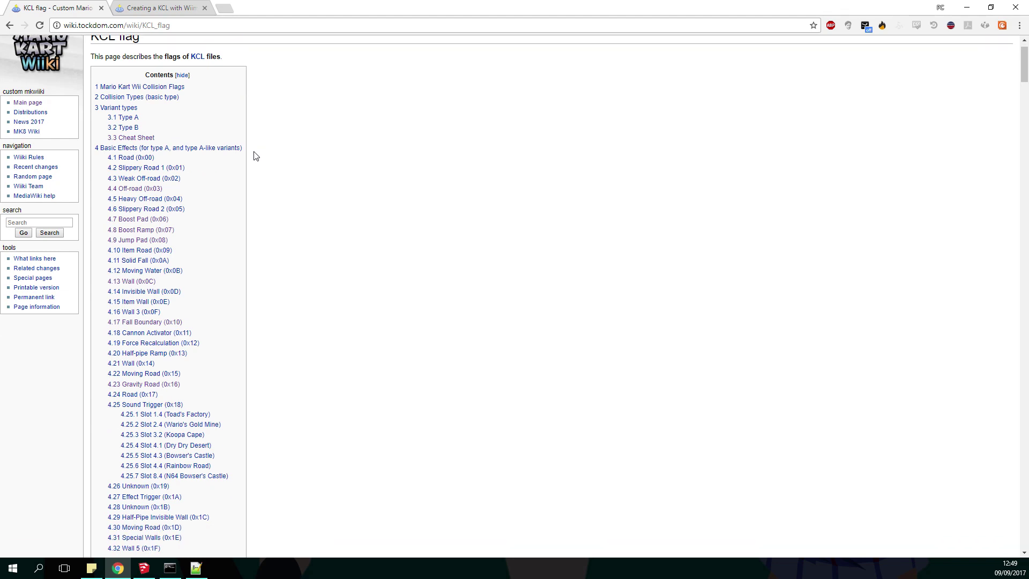
scroll(257, 154, "up", 4)
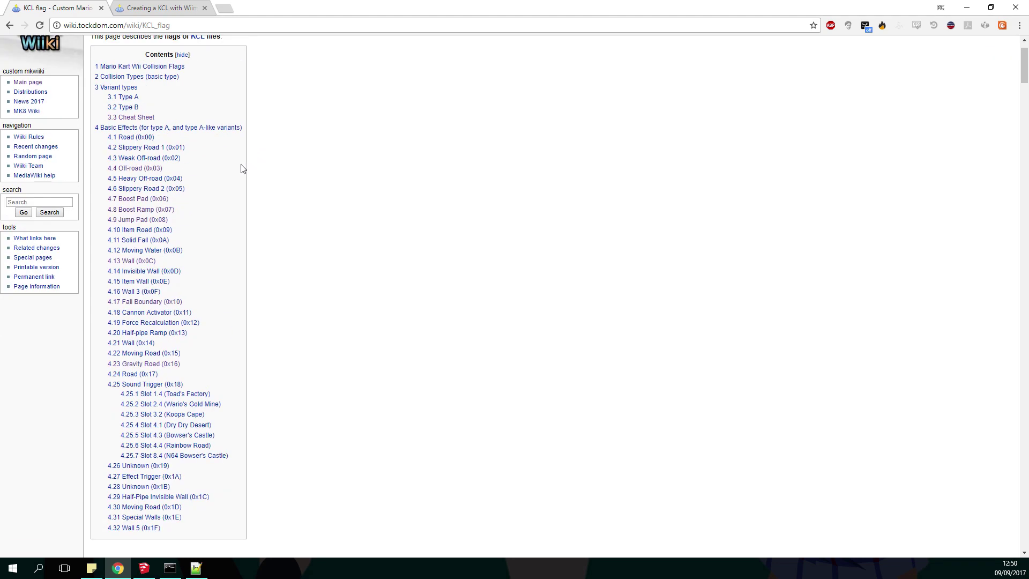
scroll(138, 166, "up", 1)
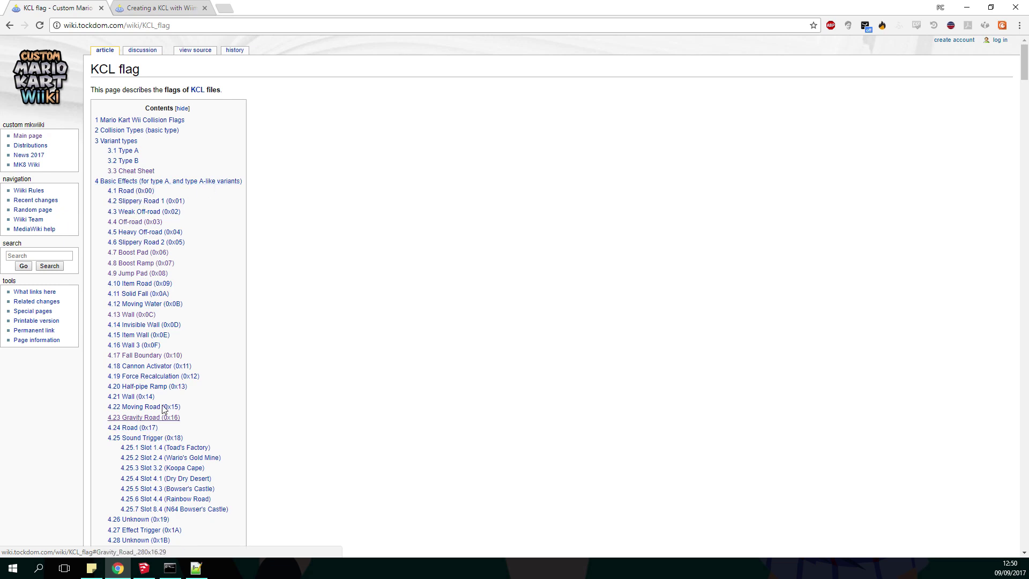
left_click(122, 194)
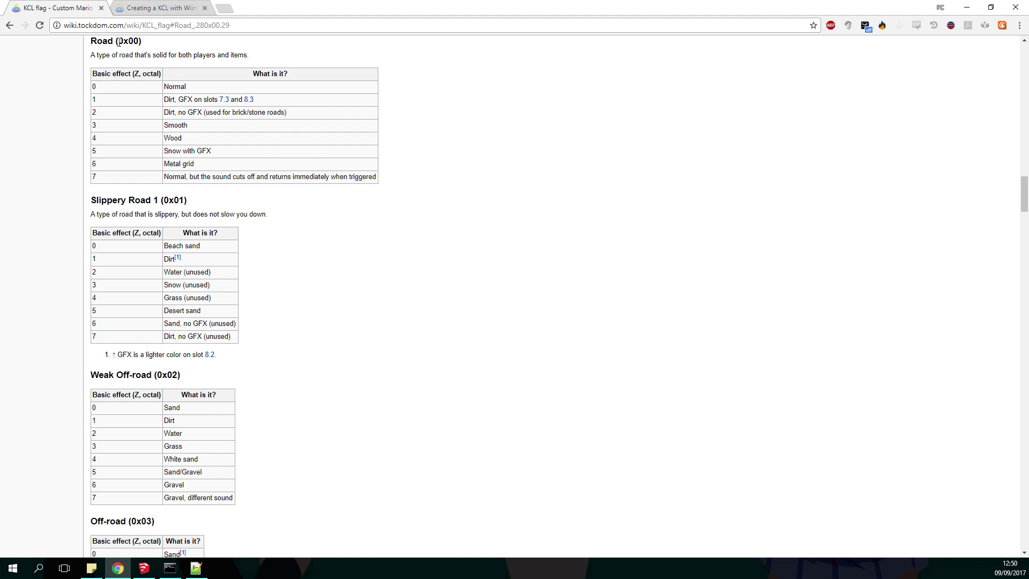
left_click_drag(119, 42, 138, 126)
left_click(153, 130)
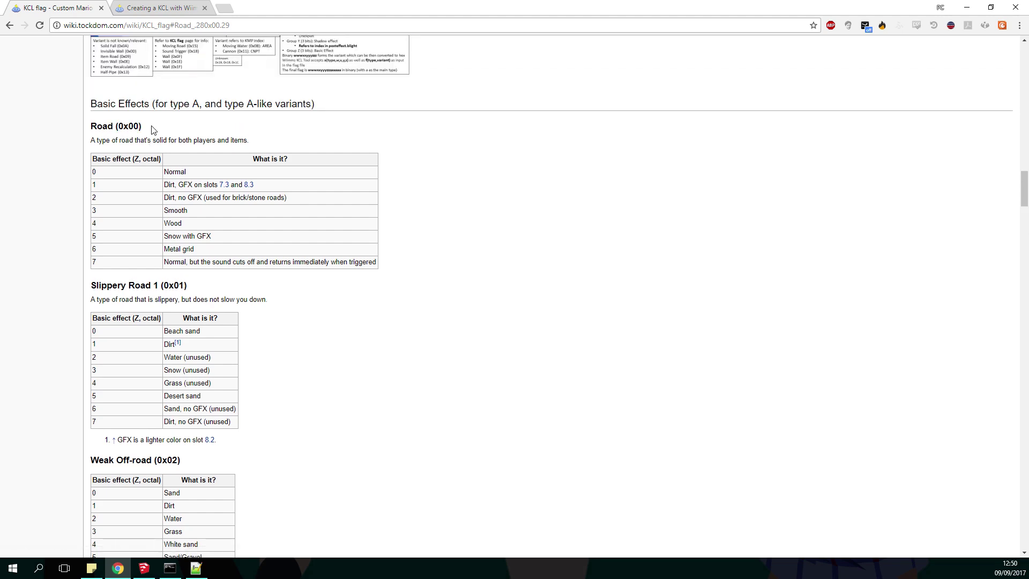
Compare the flag file's 0x00 type values with the Road effects table, finding Wood = 4.
left_click(195, 567)
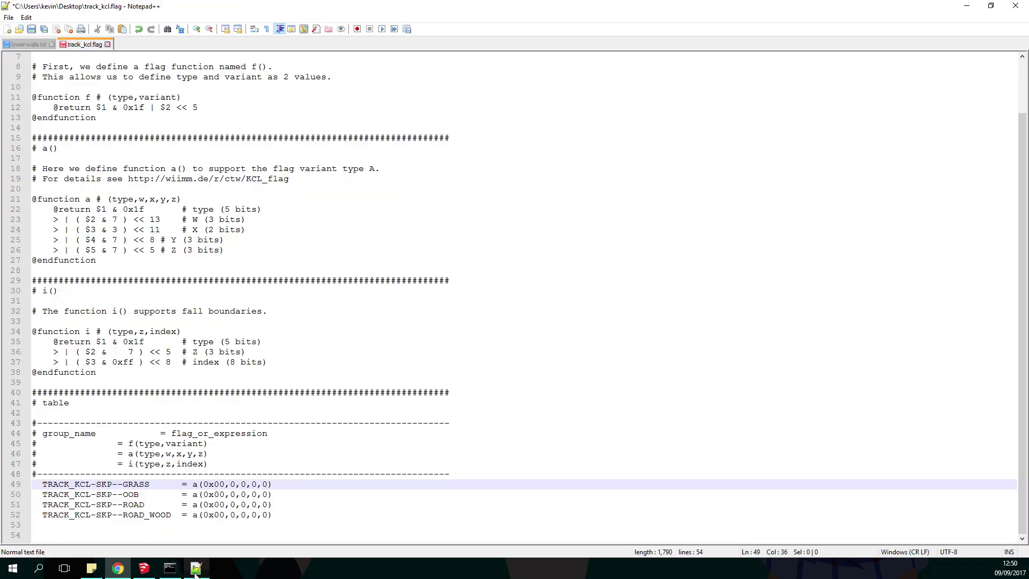
double_click(209, 484)
left_click(226, 484)
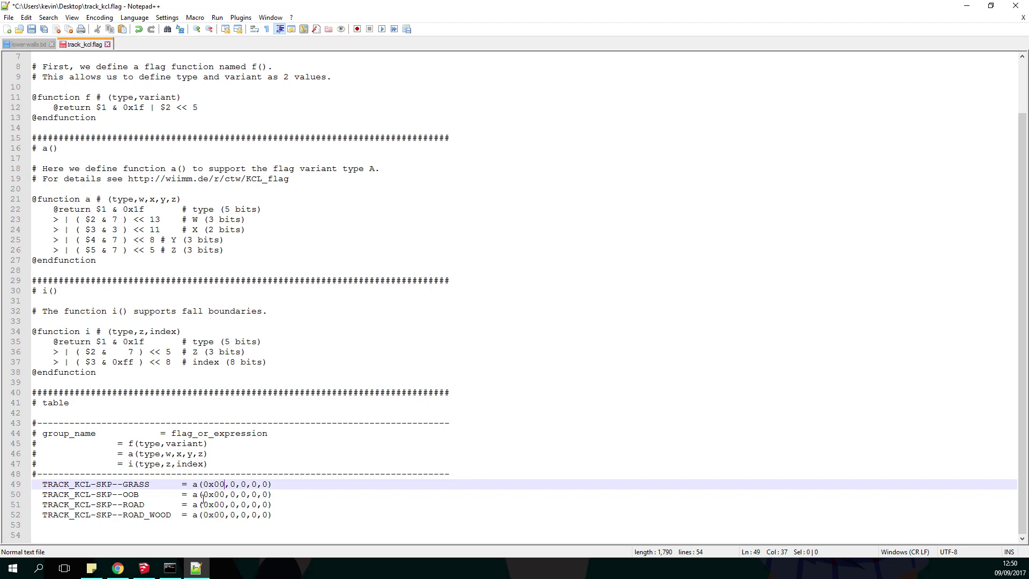
double_click(210, 504)
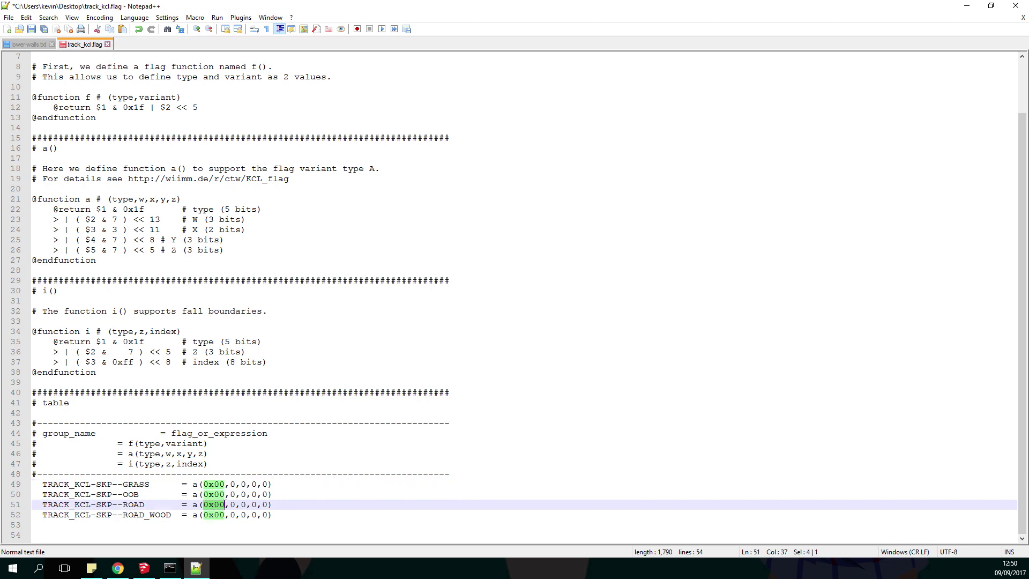
left_click(195, 568)
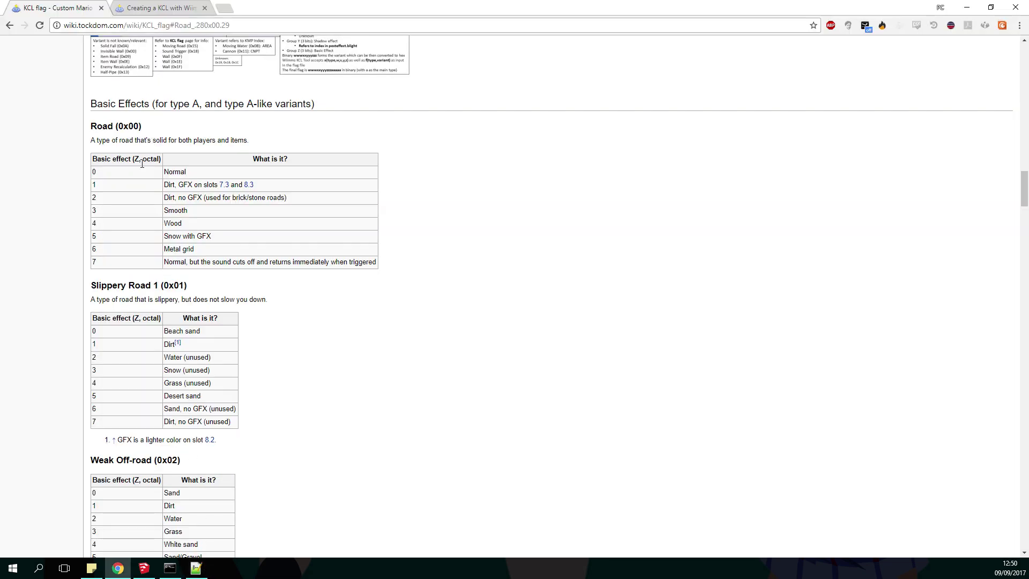
mouse_move(192, 176)
left_mouse_down()
mouse_move(91, 169)
mouse_move(185, 172)
left_mouse_up()
left_click_drag(165, 224, 188, 225)
left_click(129, 237)
Change the ROAD_WOOD line's last argument from 0 to 4.
mouse_move(195, 567)
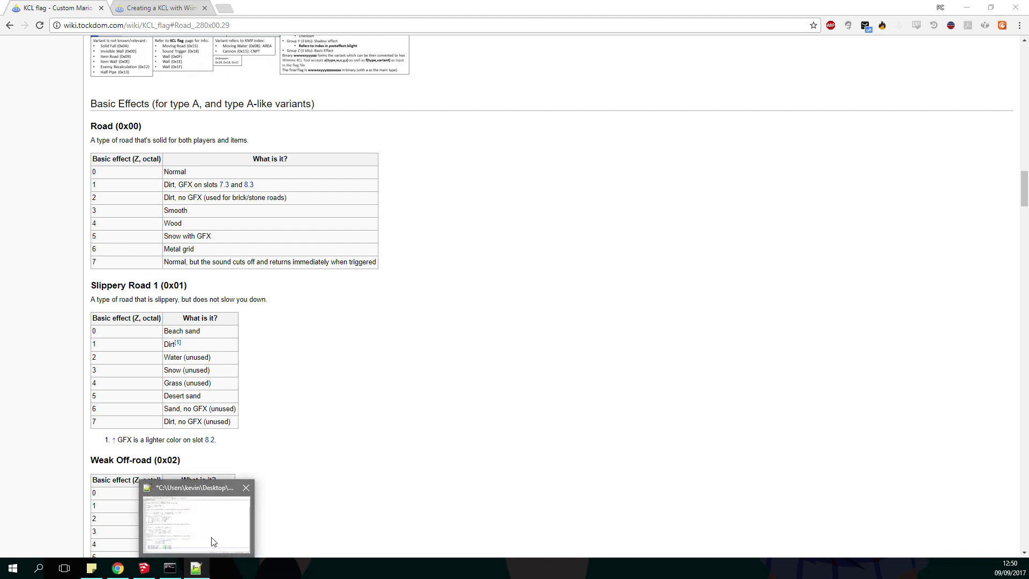
left_click(213, 540)
left_click(266, 515)
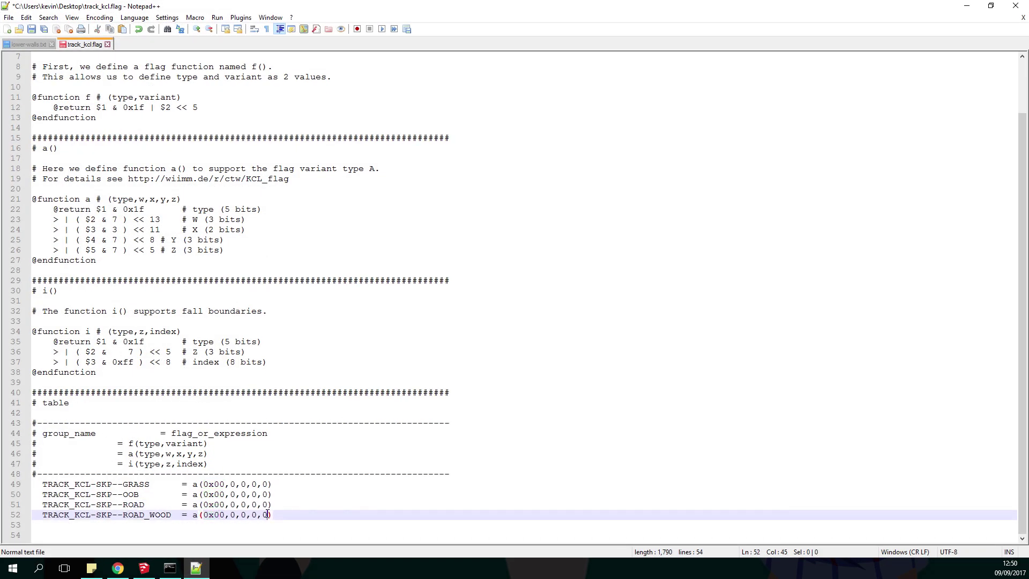
key("BackSpace")
type("4")
left_click(263, 515)
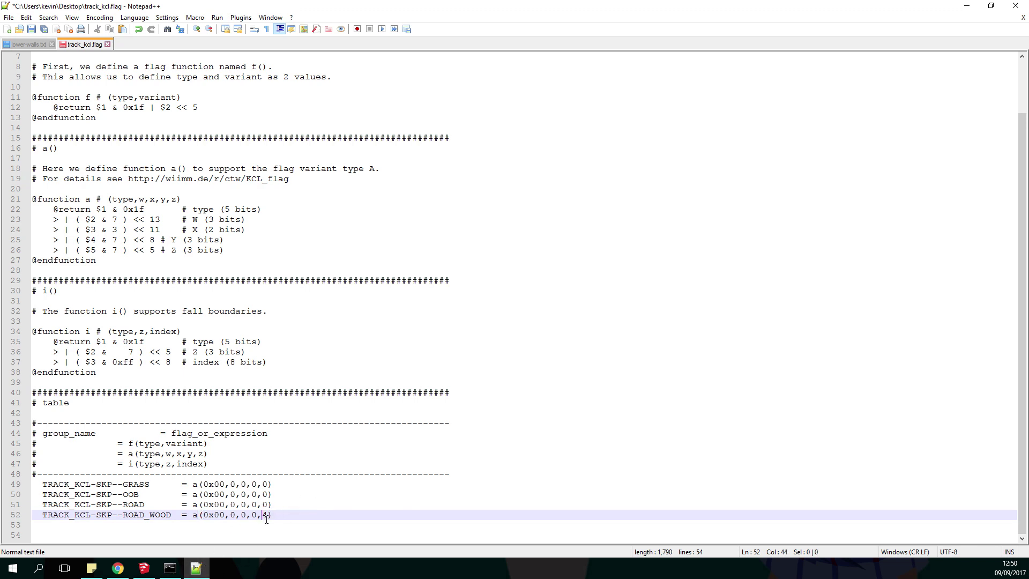
left_click(195, 568)
Scroll the KCL flag wiki to the Wall (0x0C) section and its table, then back to the top.
scroll(119, 287, "down", 2)
scroll(119, 286, "down", 20)
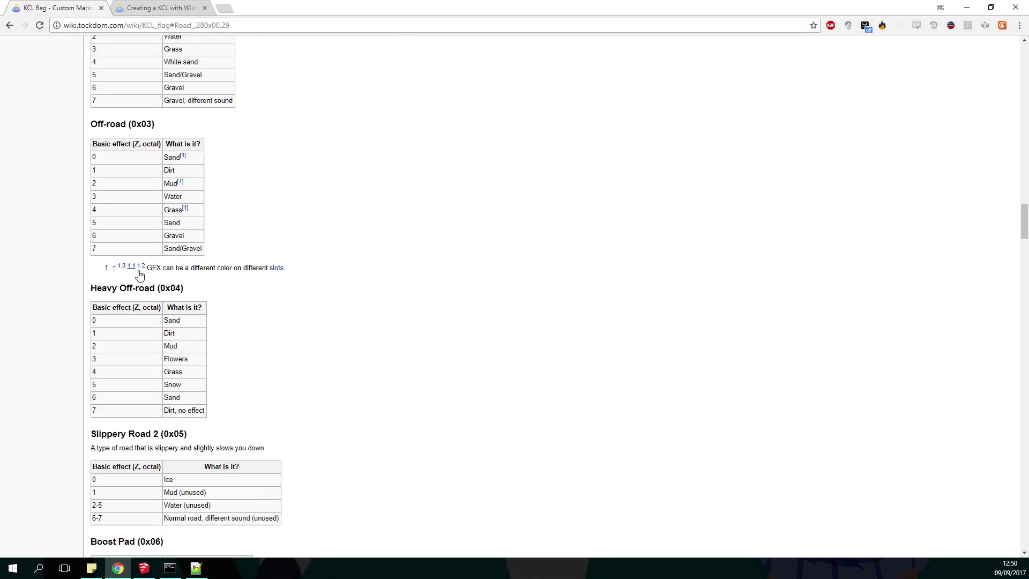
scroll(153, 270, "down", 1)
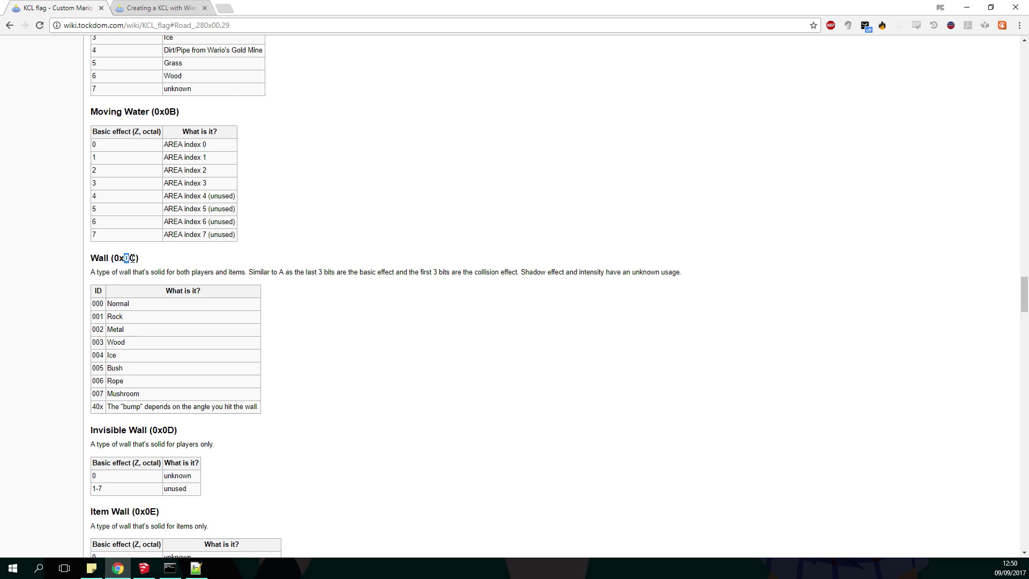
left_click_drag(137, 259, 115, 259)
left_click(119, 273)
left_click_drag(113, 308, 127, 352)
left_click(131, 316)
scroll(288, 228, "up", 20)
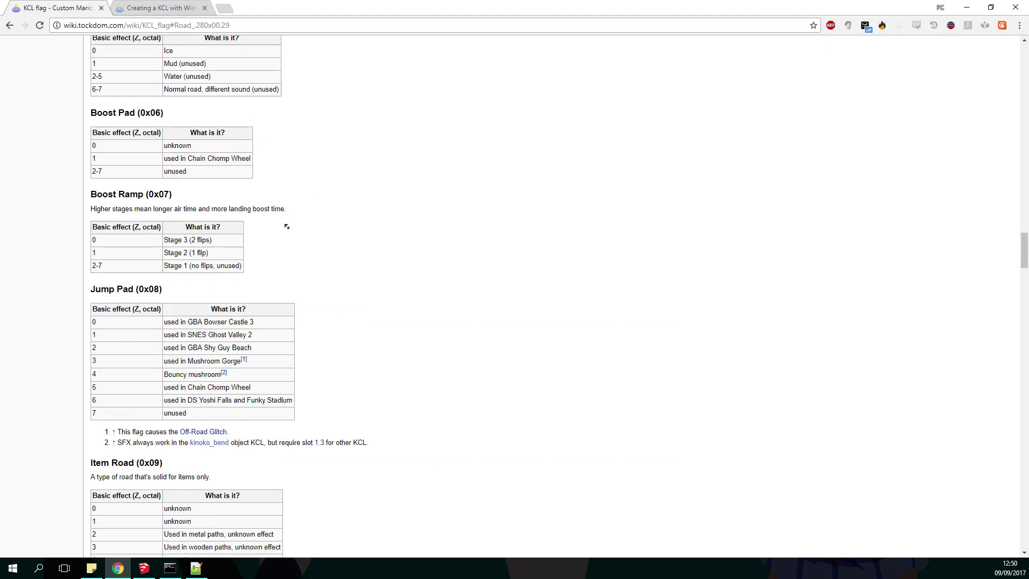
scroll(222, 239, "up", 6)
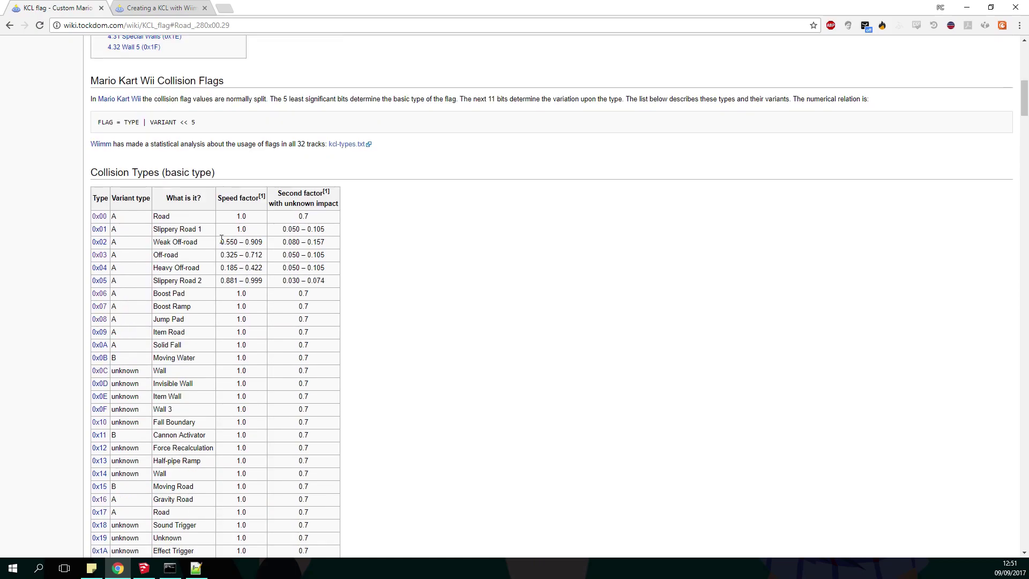
scroll(219, 263, "down", 13)
scroll(217, 284, "up", 6)
scroll(217, 284, "up", 20)
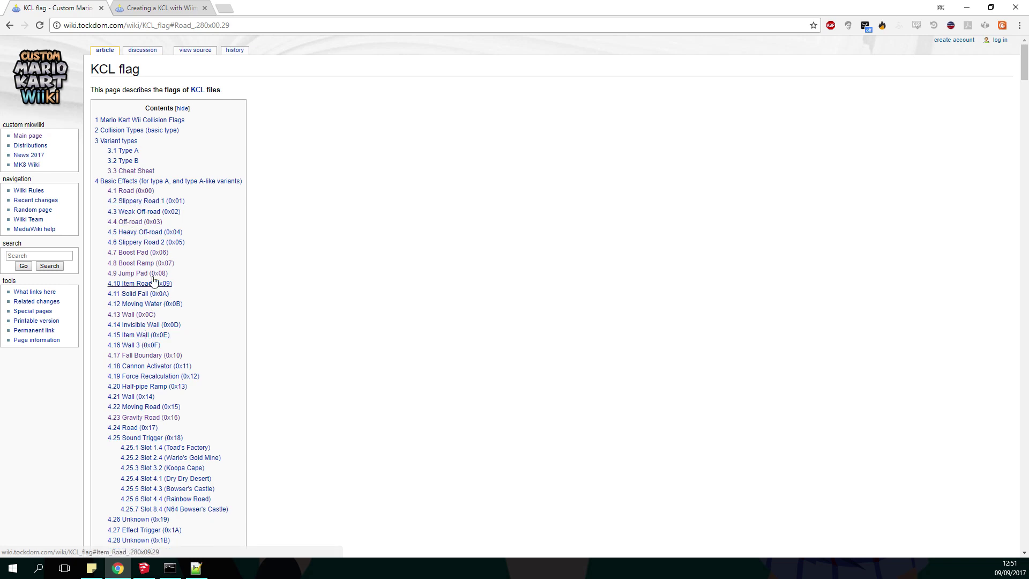
Look up the wiki's Off-road (0x03) section and note that Grass is effect 4.
left_click(139, 223)
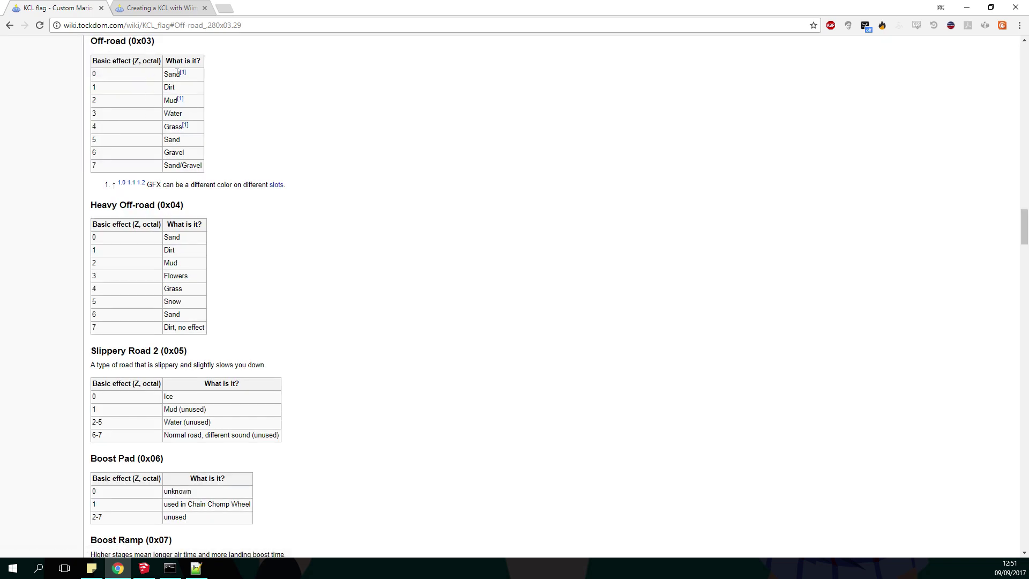
left_click_drag(165, 127, 183, 127)
left_click(184, 125)
scroll(144, 151, "up", 2)
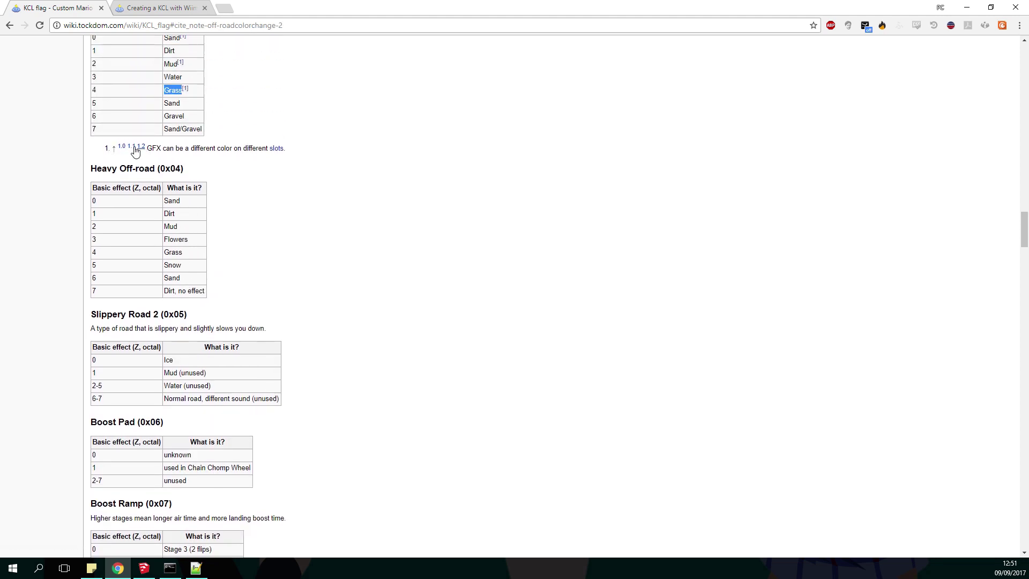
scroll(169, 231, "up", 2)
left_click(202, 255)
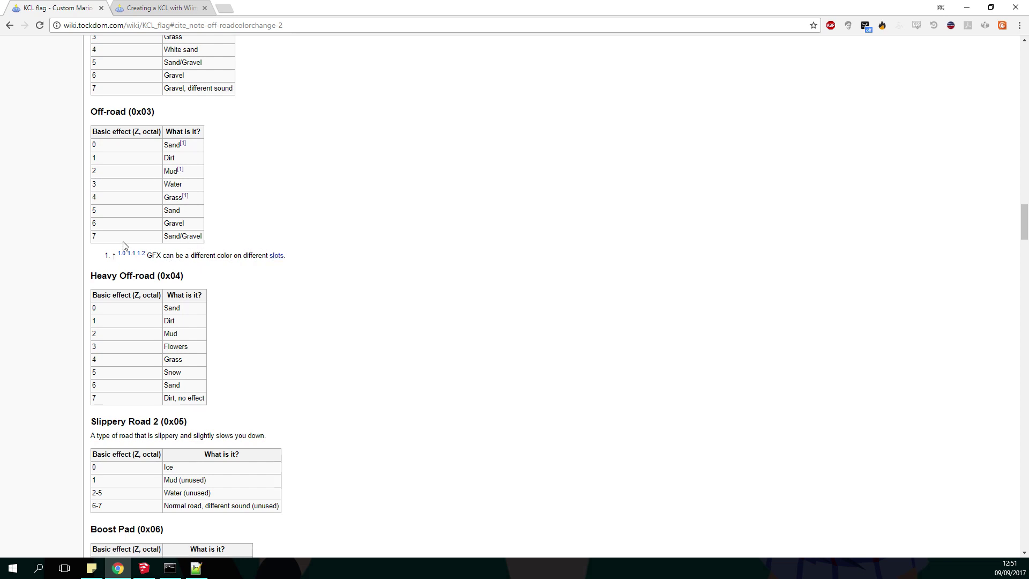
double_click(183, 200)
left_click(128, 202)
double_click(95, 197)
Edit the GRASS flag on line 49 of track_kcl.flag to a(0x03,0,0,0,4).
left_click(195, 568)
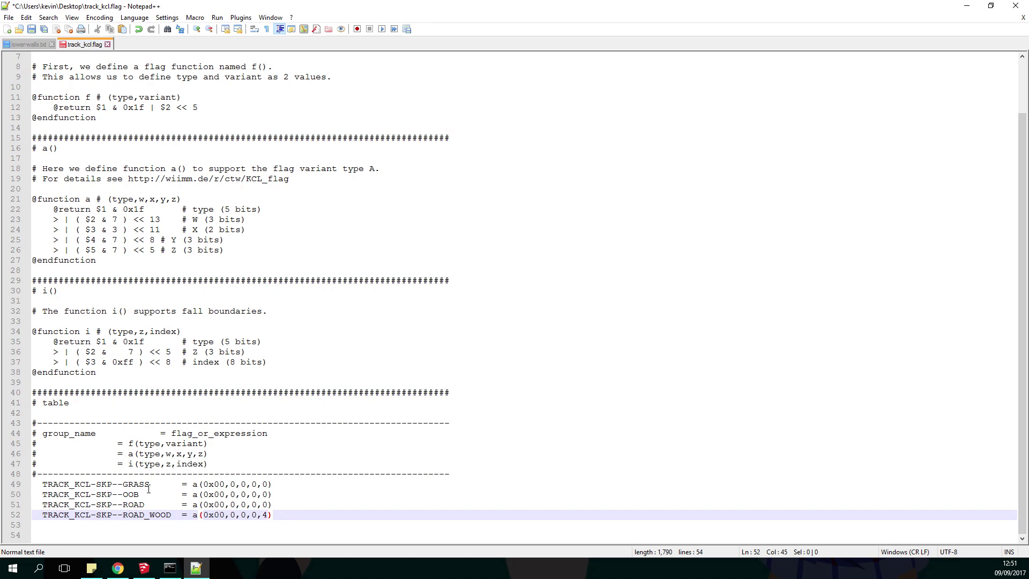
left_click(226, 484)
key("BackSpace")
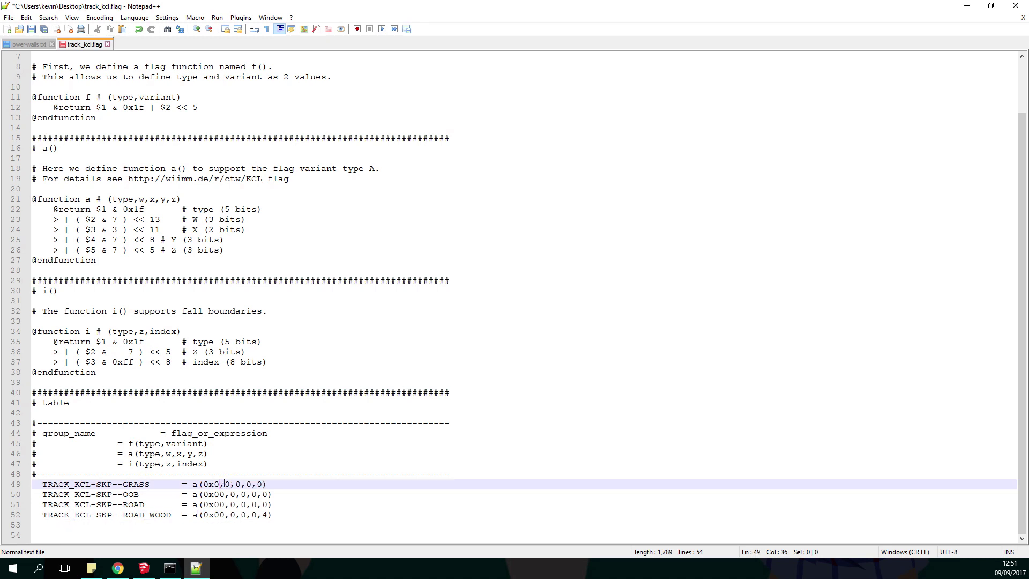
type("3")
left_click(266, 484)
key("BackSpace")
type("4")
Check the OOB line in the flag file, then return to the wiki's contents list.
left_click(196, 567)
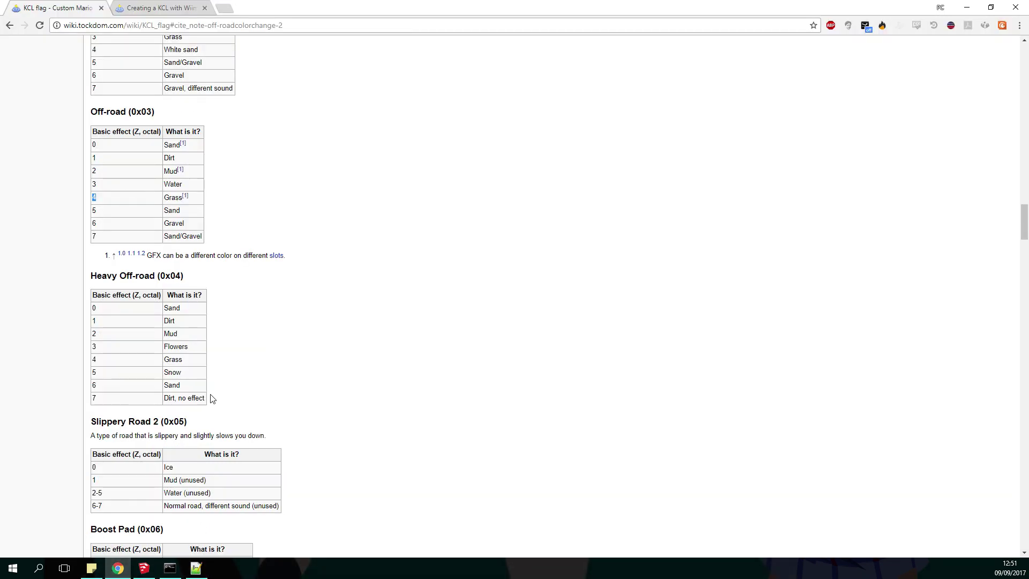
left_click(196, 567)
left_click(139, 494)
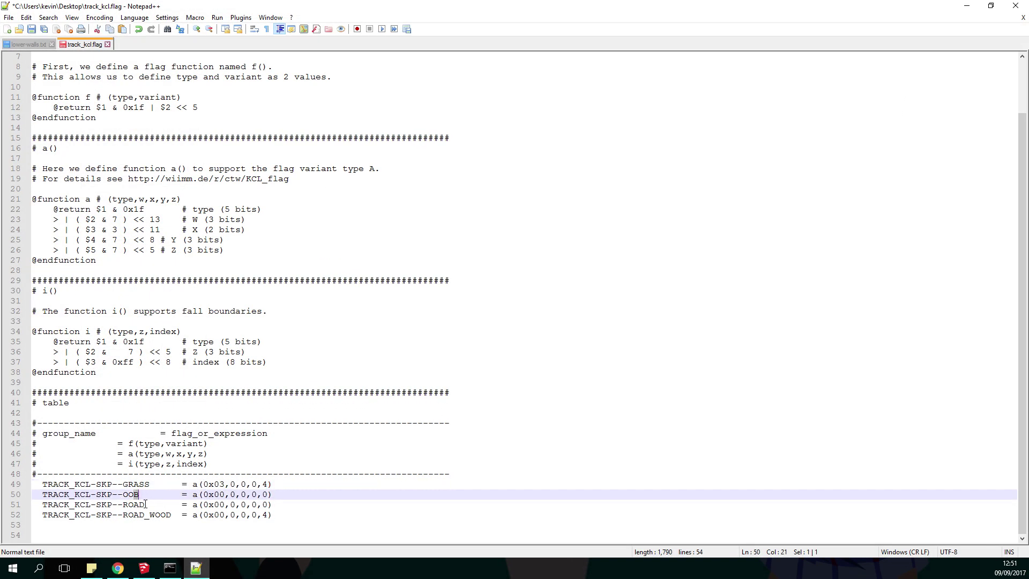
left_click(196, 567)
scroll(202, 436, "up", 15)
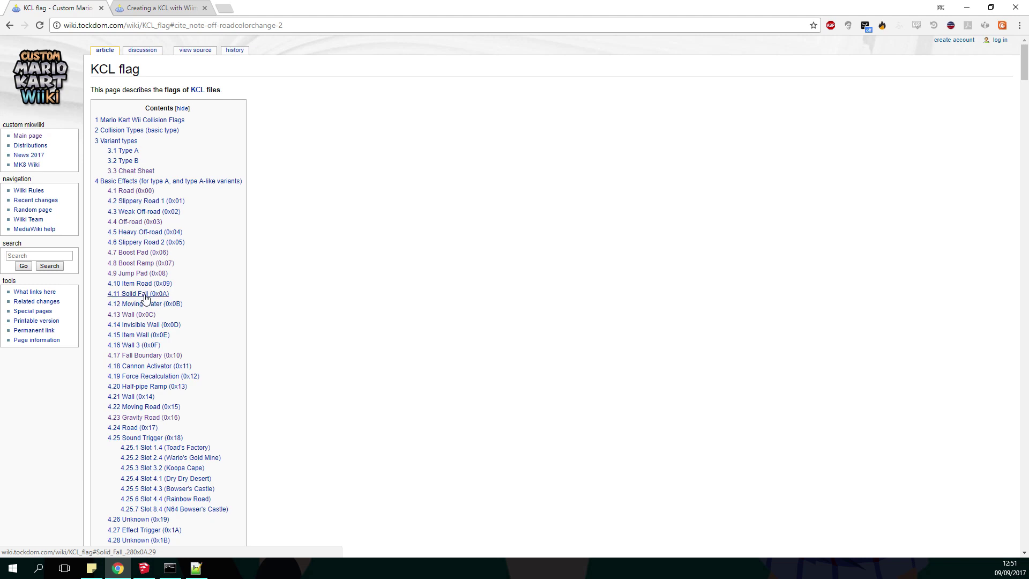
Look up the wiki's Solid Fall (0x0A) section for the OOB material.
left_click(146, 298)
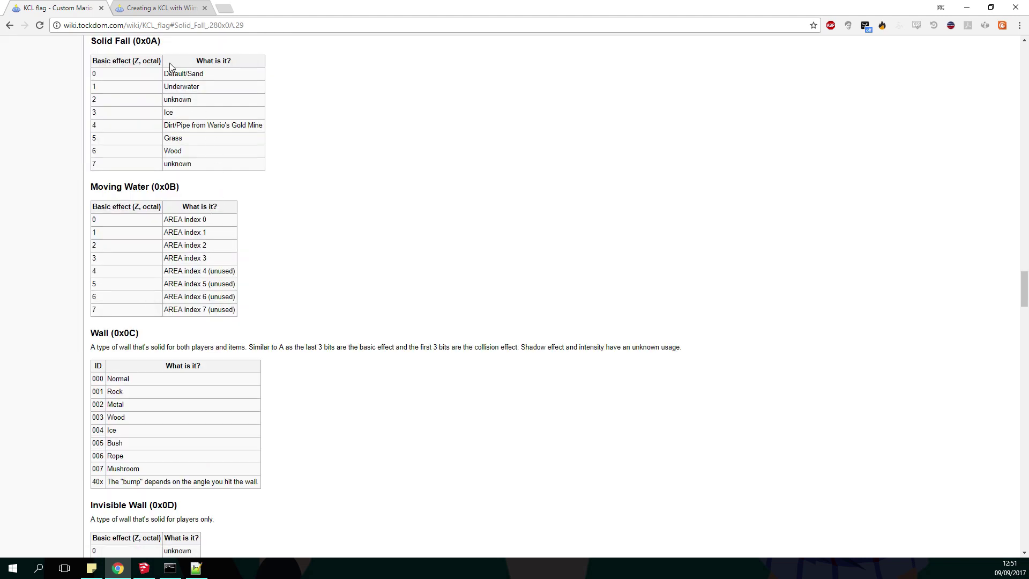
left_click_drag(161, 41, 102, 36)
left_click(156, 83)
left_click_drag(91, 82, 151, 82)
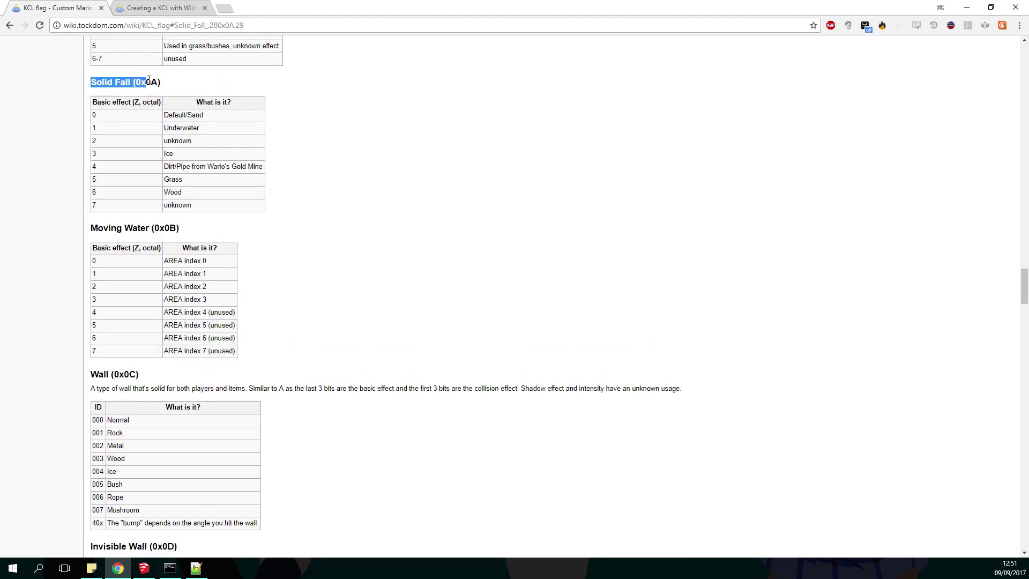
left_click(166, 86)
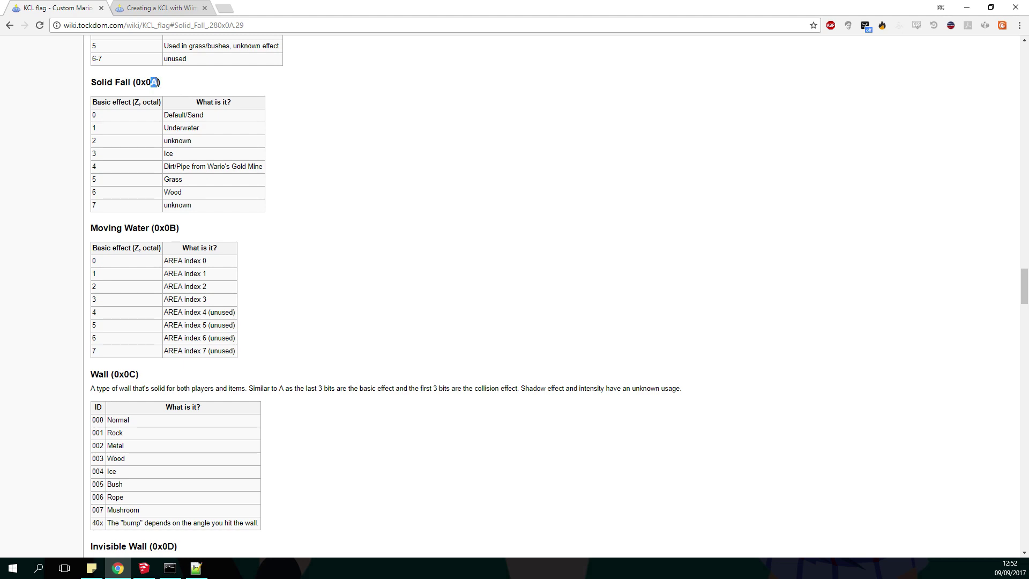
left_click(179, 193)
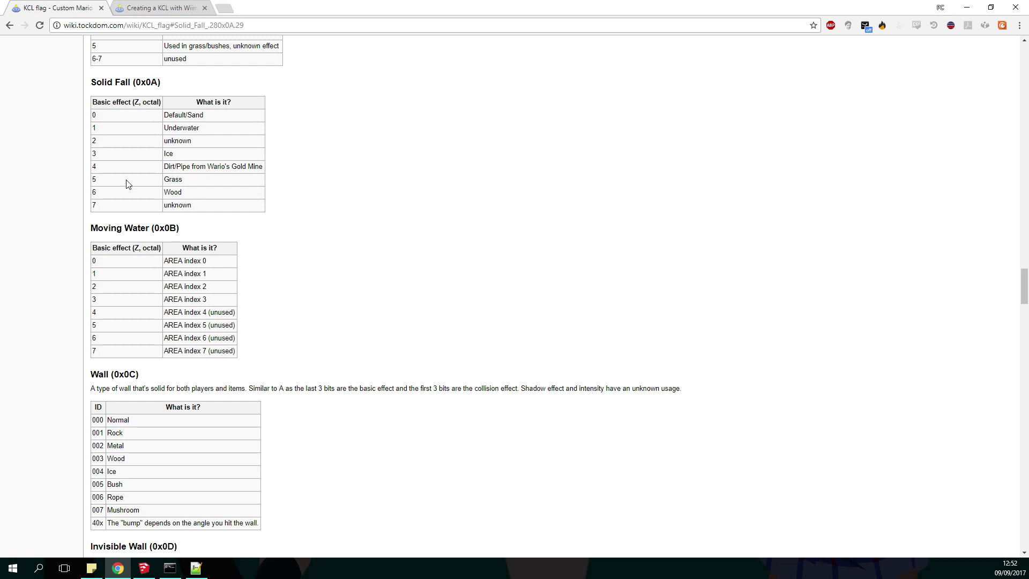
Change the OOB flag on line 50 to a(0x0A,0,0,0,5) and save track_kcl.flag.
left_click(196, 568)
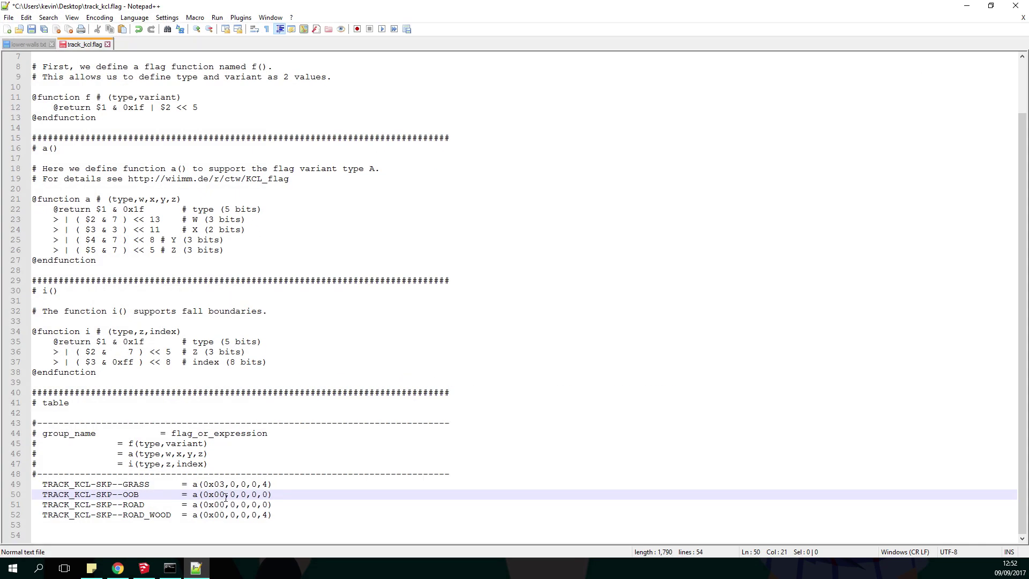
key("BackSpace")
type("A")
left_click(267, 494)
key("BackSpace")
type("5")
left_click(310, 473)
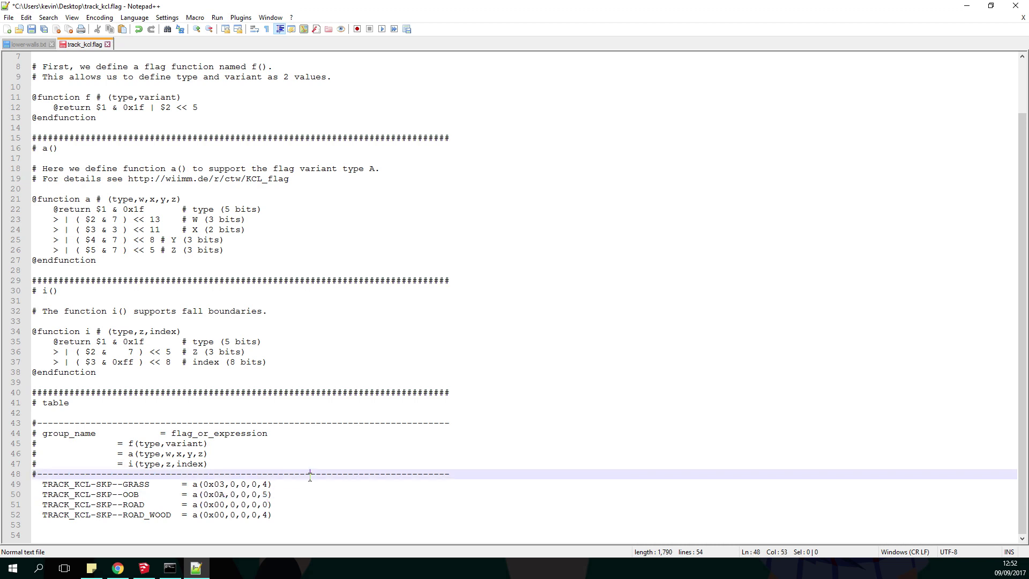
key("ctrl+s")
left_click(198, 568)
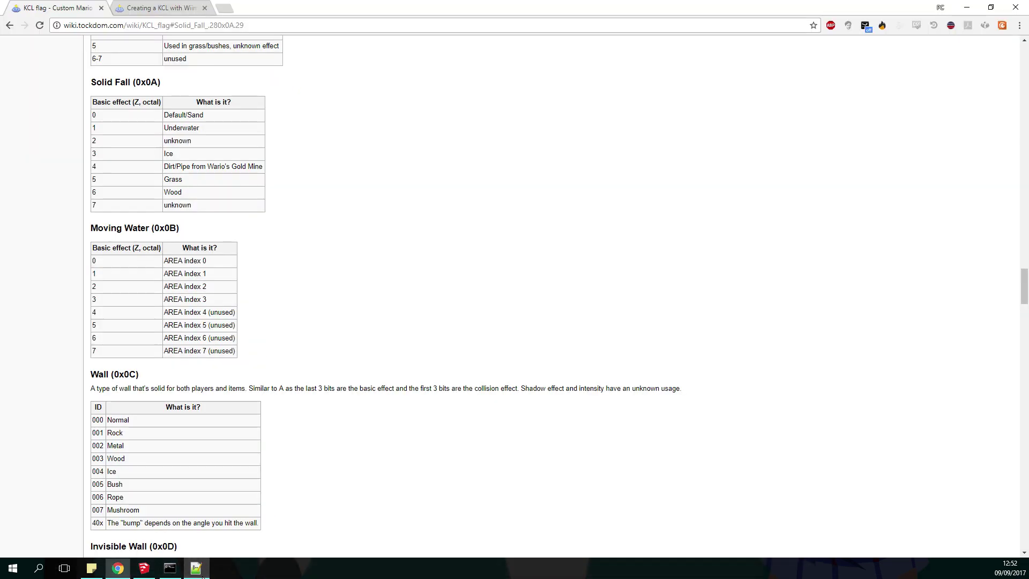
Switch to the Creating a KCL with Wiimm tab and scroll to the article's top.
left_click(173, 12)
scroll(194, 184, "up", 15)
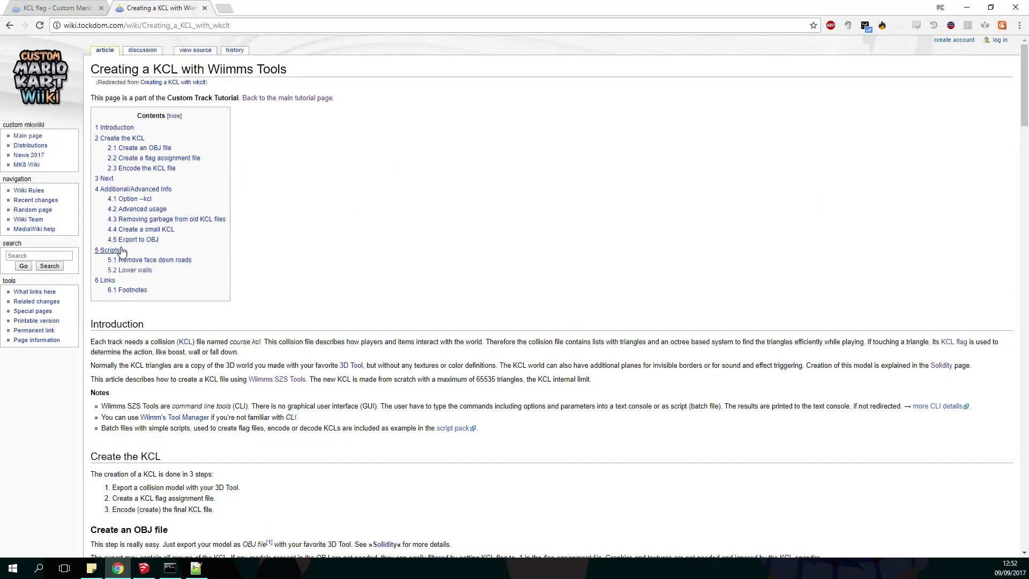
left_click_drag(103, 66, 171, 71)
left_click(297, 71)
left_click(171, 70)
Expand the lower-walls.txt script under Scripts > Lower walls and select its full code.
left_click(111, 250)
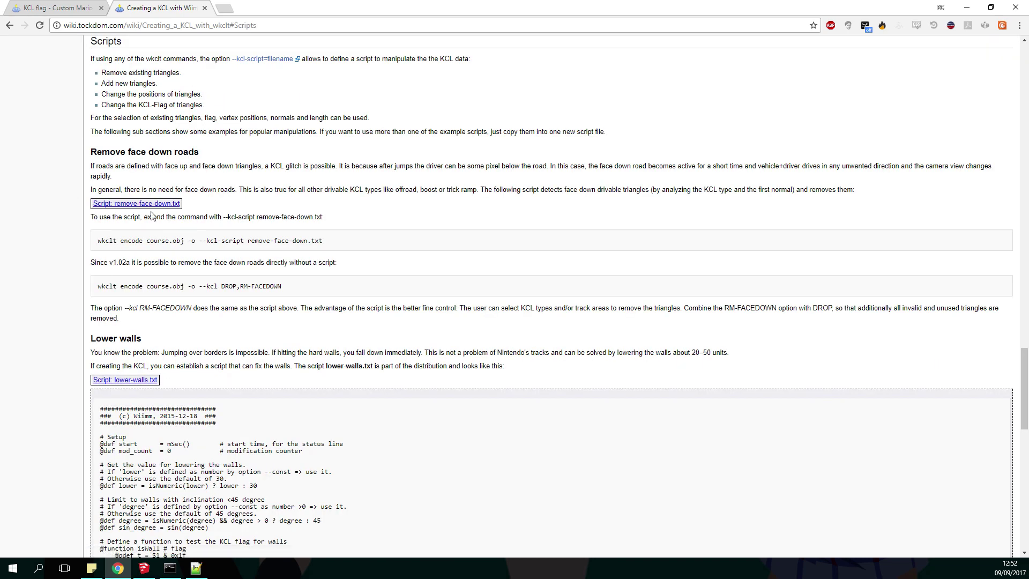
scroll(142, 219, "down", 2)
scroll(149, 222, "down", 2)
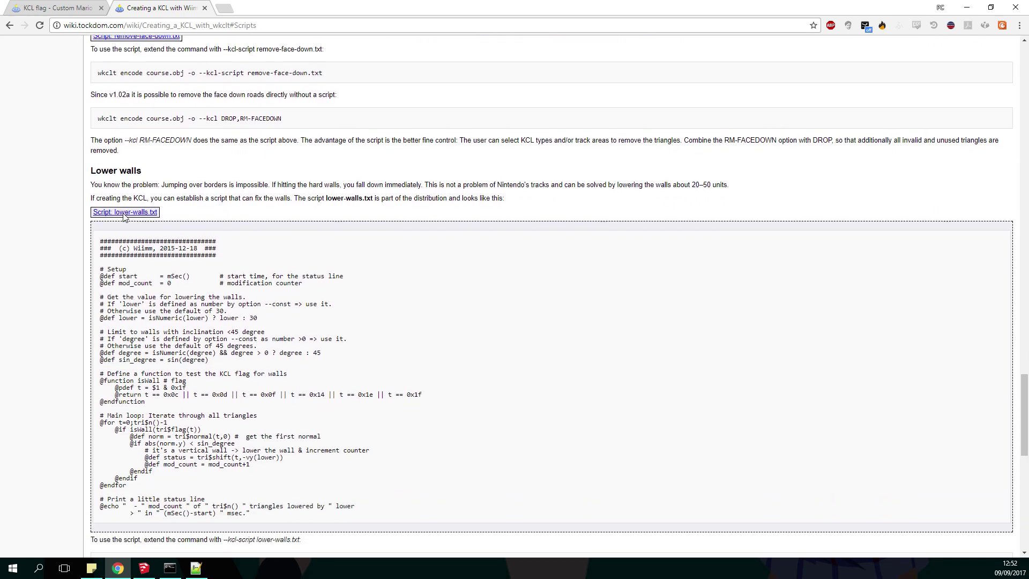
left_click(107, 171)
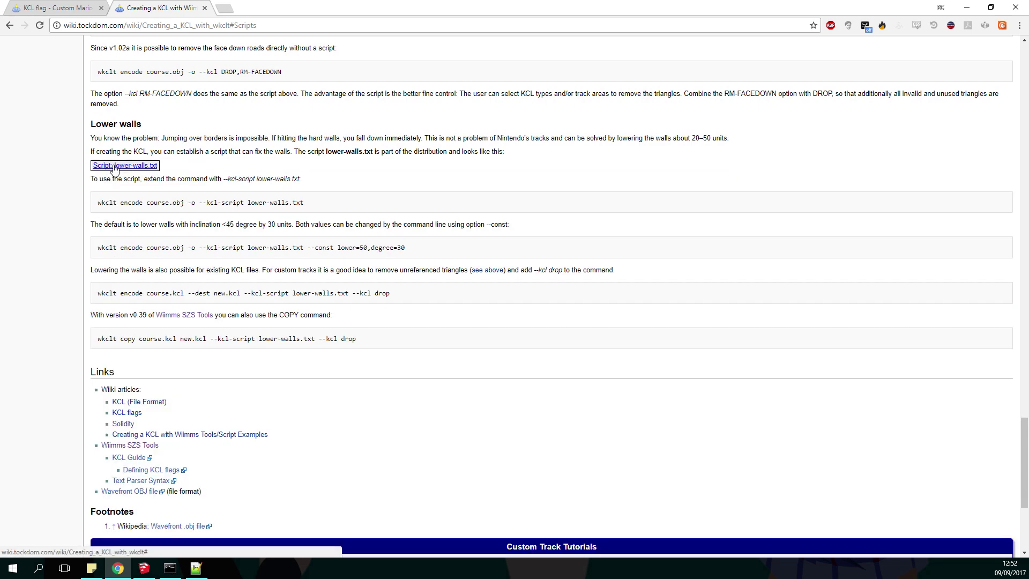
left_click(112, 166)
left_click_drag(98, 198, 345, 473)
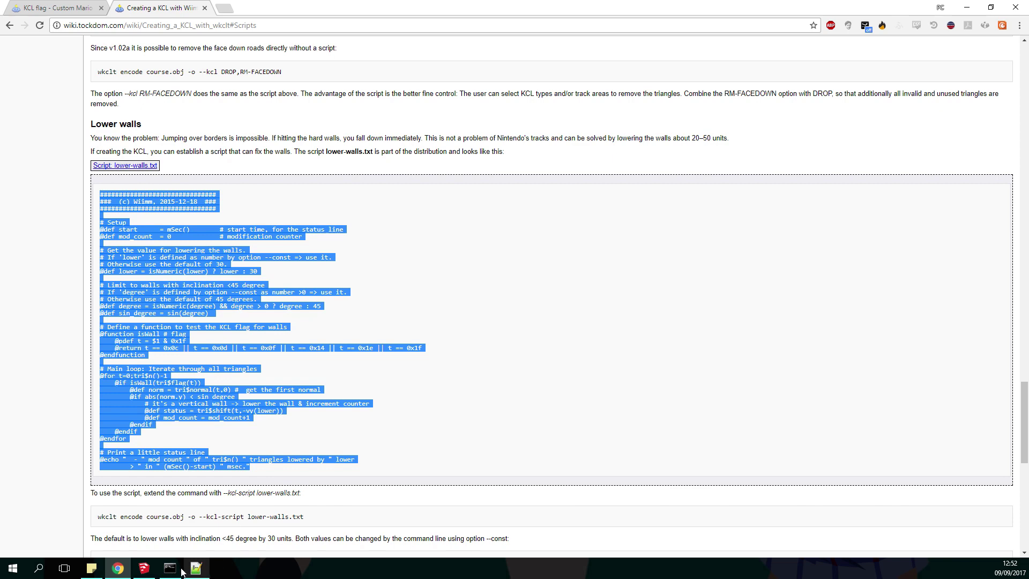
left_click(1009, 568)
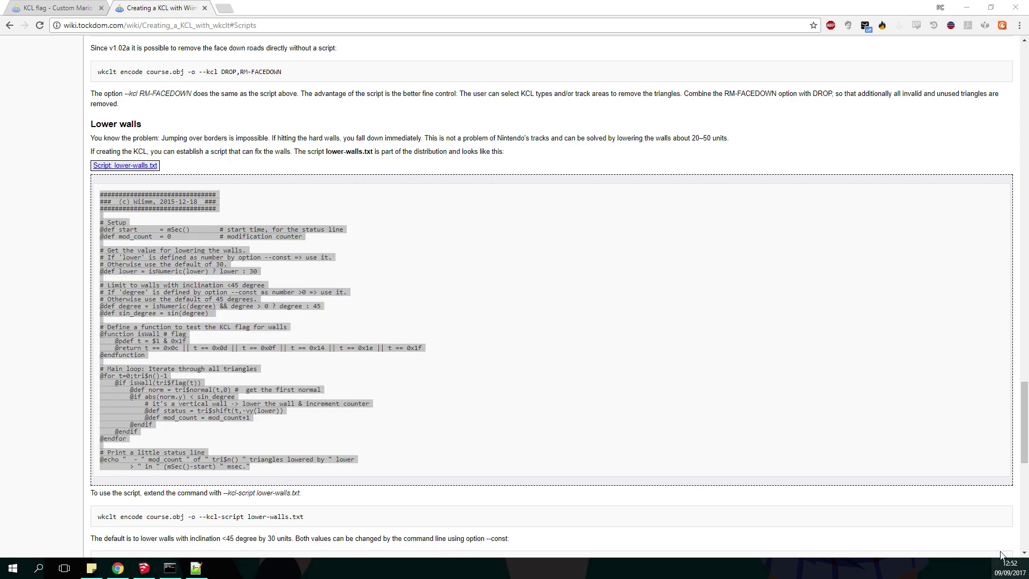
left_click(298, 507)
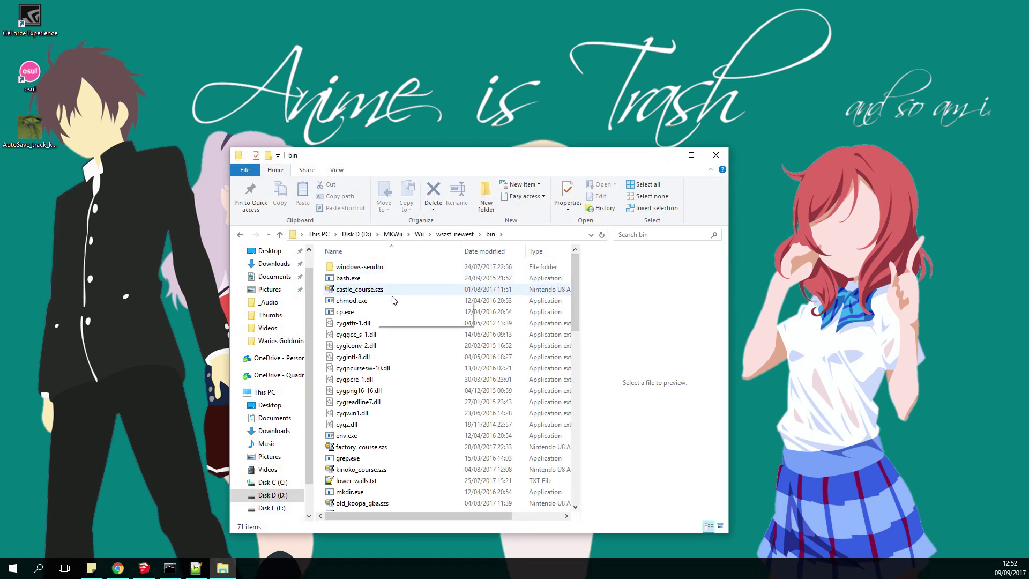
Use the bin folder's background menu and scroll through the files to find lower-walls.txt.
scroll(402, 321, "down", 3)
right_click(417, 333)
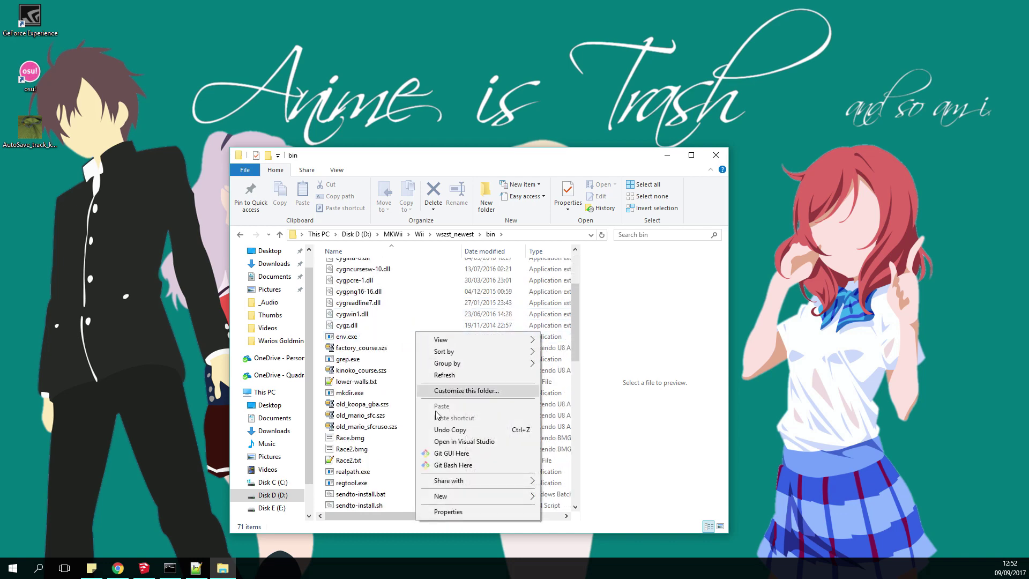
left_click(394, 437)
scroll(394, 432, "down", 5)
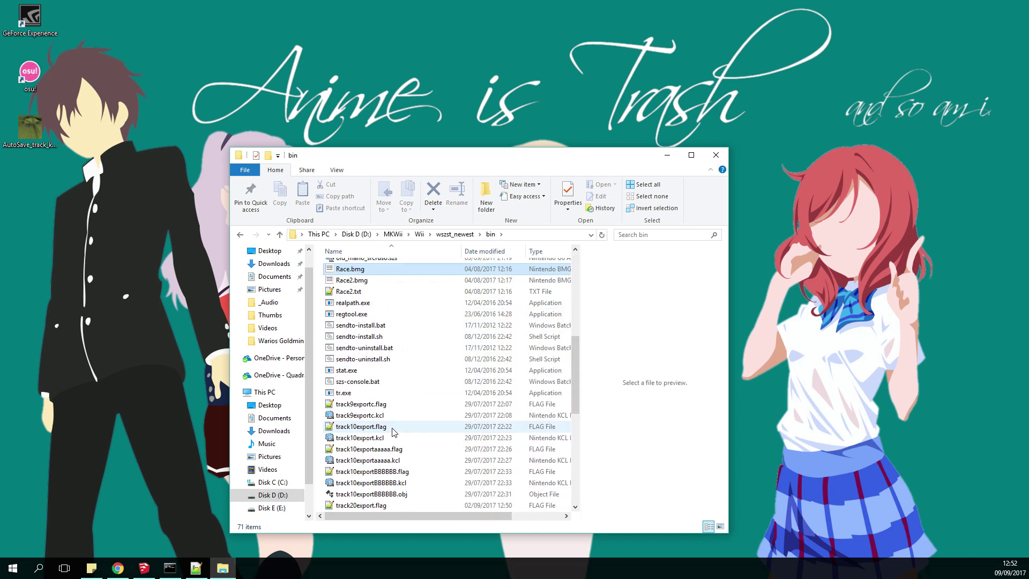
scroll(395, 423, "down", 5)
scroll(396, 418, "up", 5)
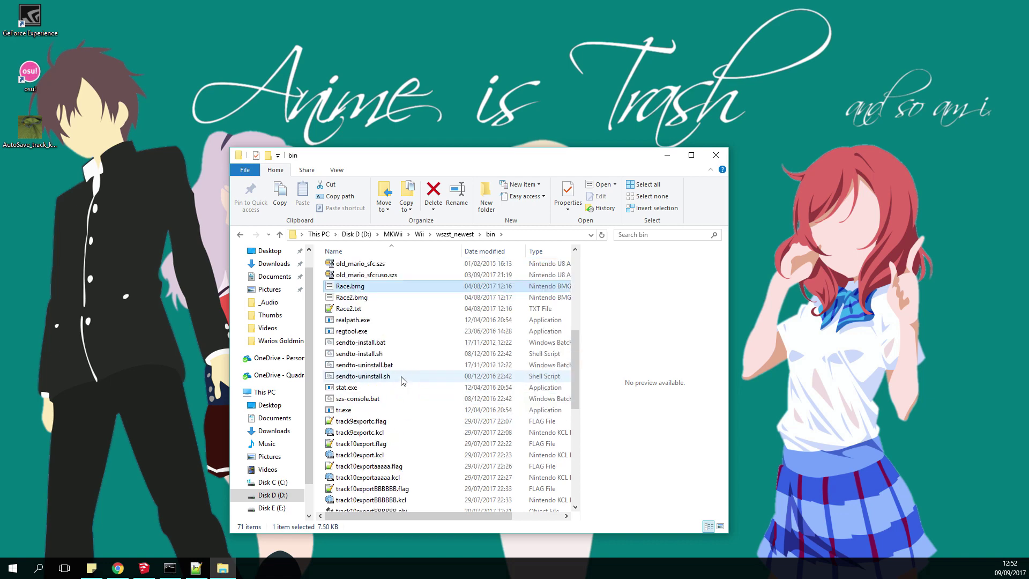
scroll(375, 378, "up", 4)
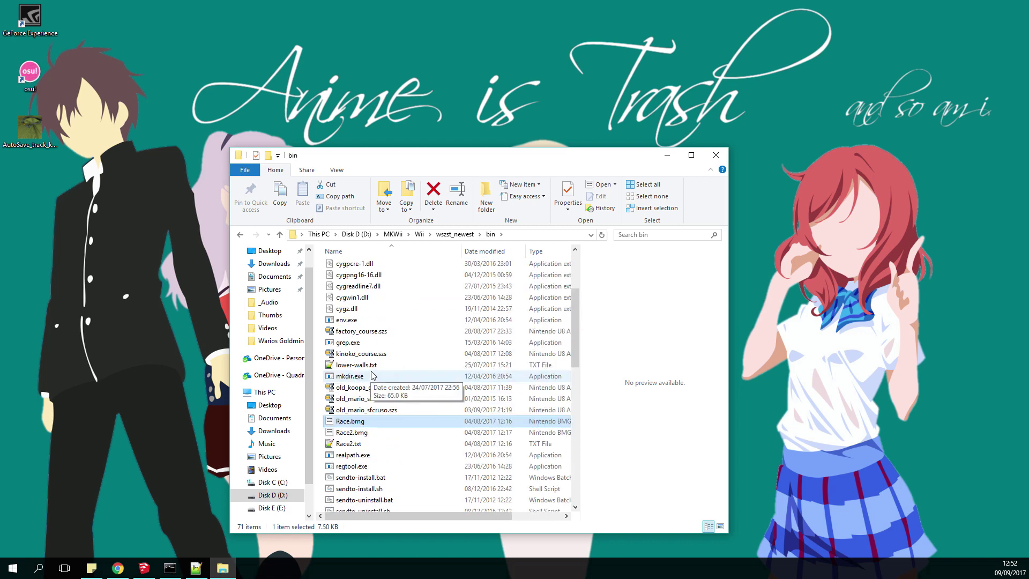
Open lower-walls.txt in the text editor and review its script lines.
left_click(349, 367)
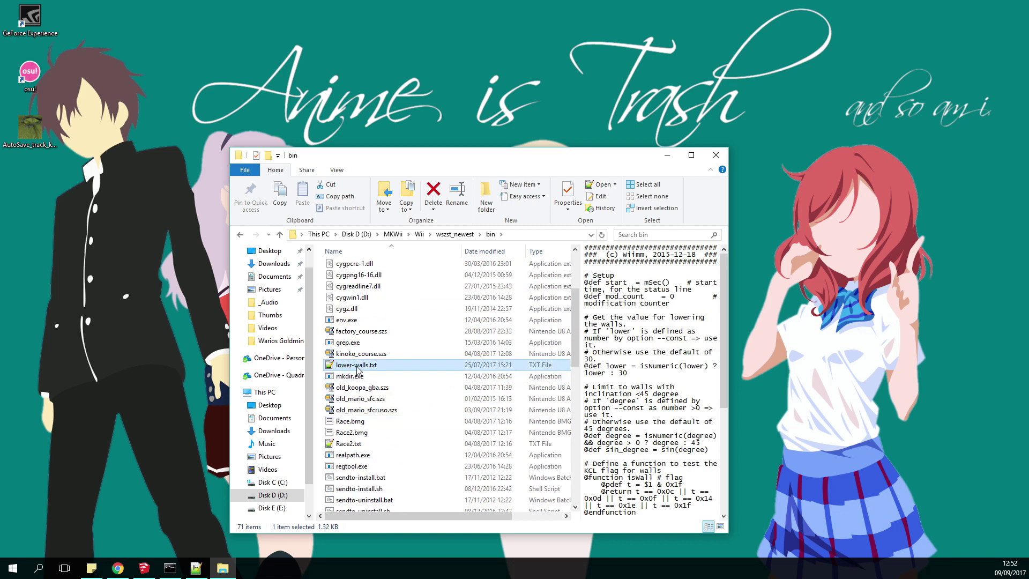
double_click(358, 368)
left_click_drag(236, 453, 63, 107)
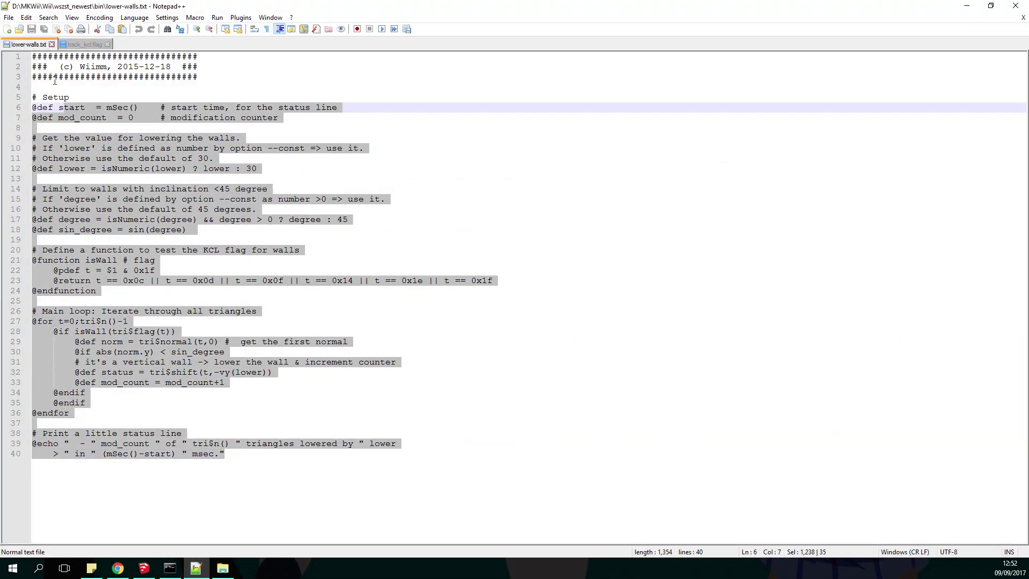
left_click(260, 219)
left_click_drag(269, 464, 54, 66)
left_click(184, 148)
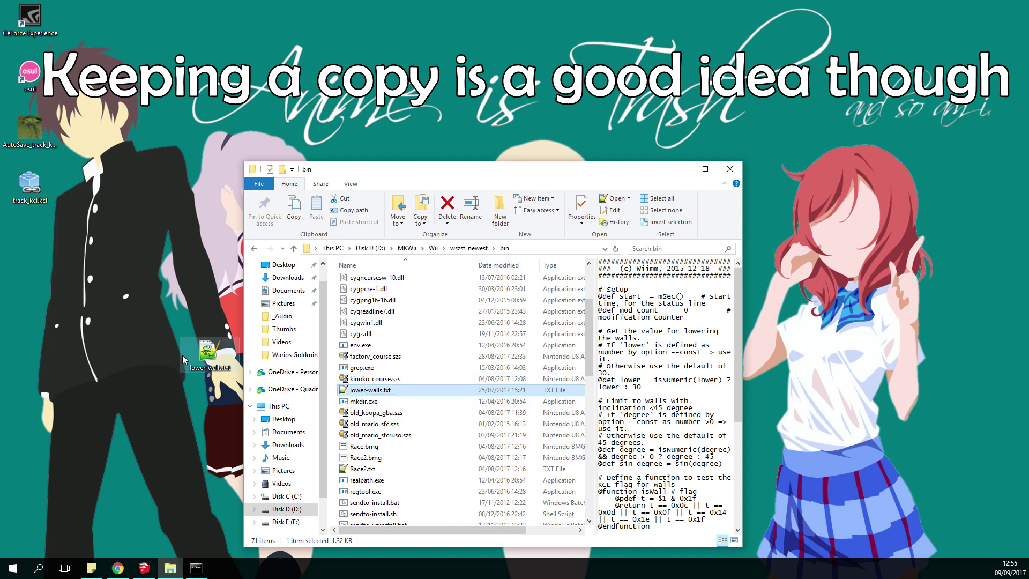
Select the lower-walls.txt copy on the desktop, close the bin folder, and reposition the icon.
left_click(208, 354)
left_click(730, 169)
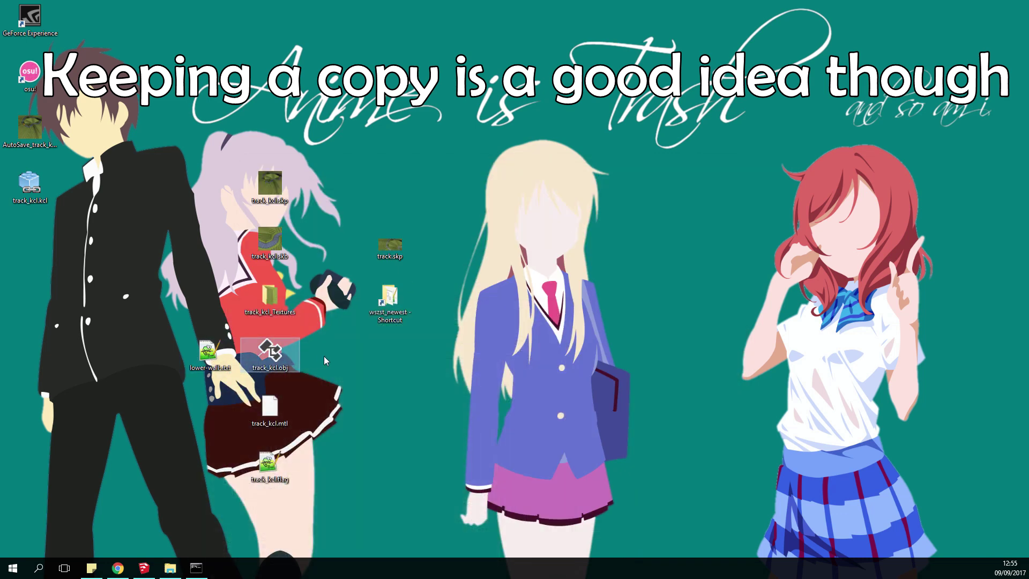
left_click_drag(332, 373, 156, 335)
Run 'wkclt encode track_kcl.obj -o --kcl-script lower-walls.txt' in Command Prompt to produce track_kcl.kcl.
left_click(196, 567)
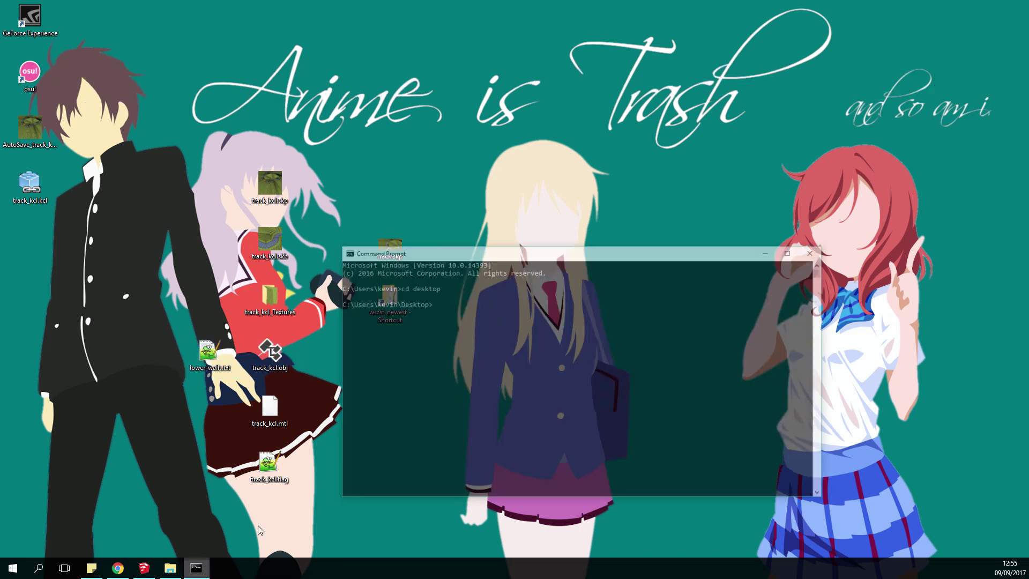
left_click_drag(497, 220, 471, 208)
left_click(433, 266)
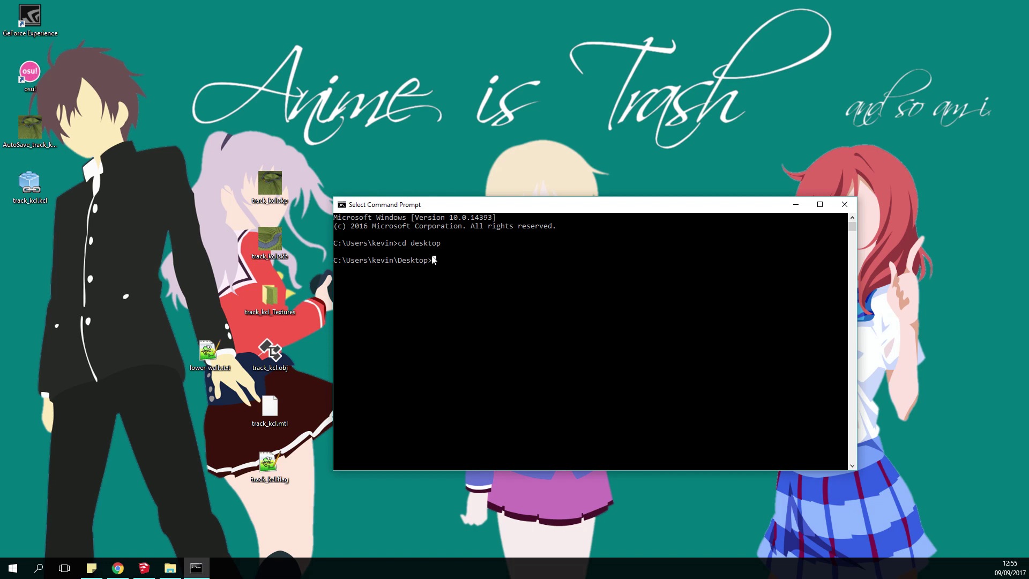
right_click(435, 260)
type("track")
type("_kcl.kcl")
key("Tab")
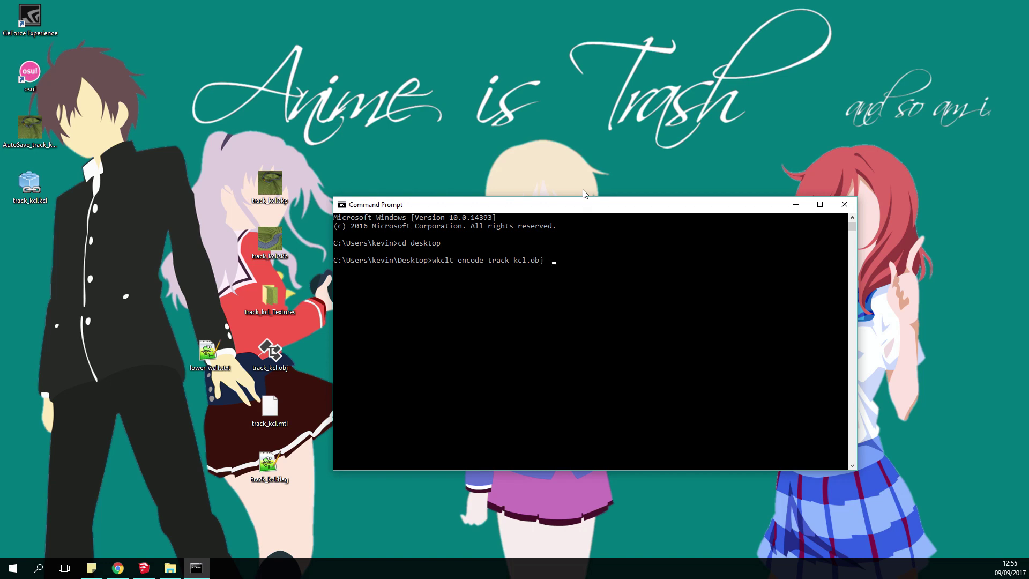
type("-o --")
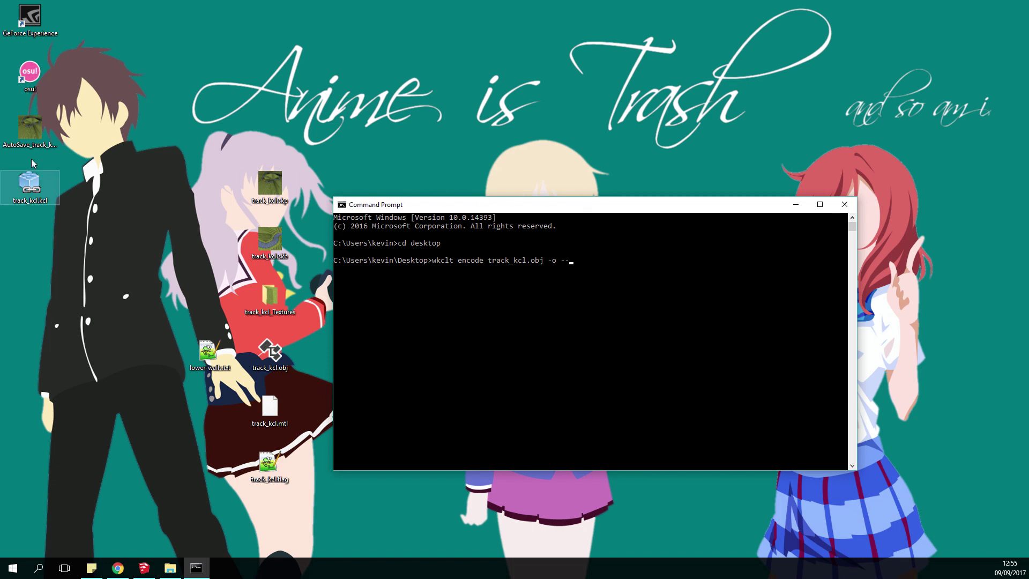
left_click(564, 261)
key("Down")
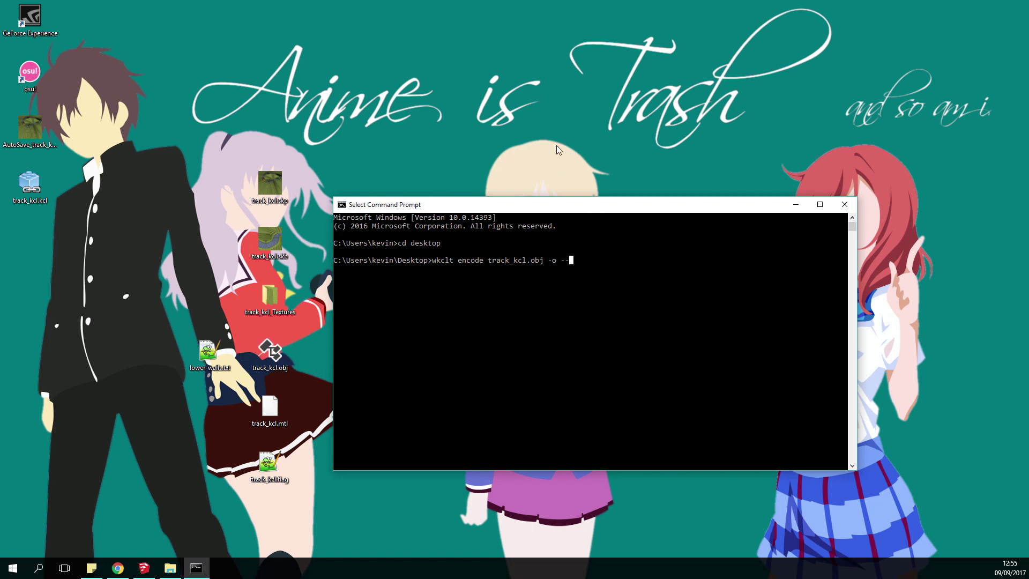
type("kcl-script lower-walls.txt")
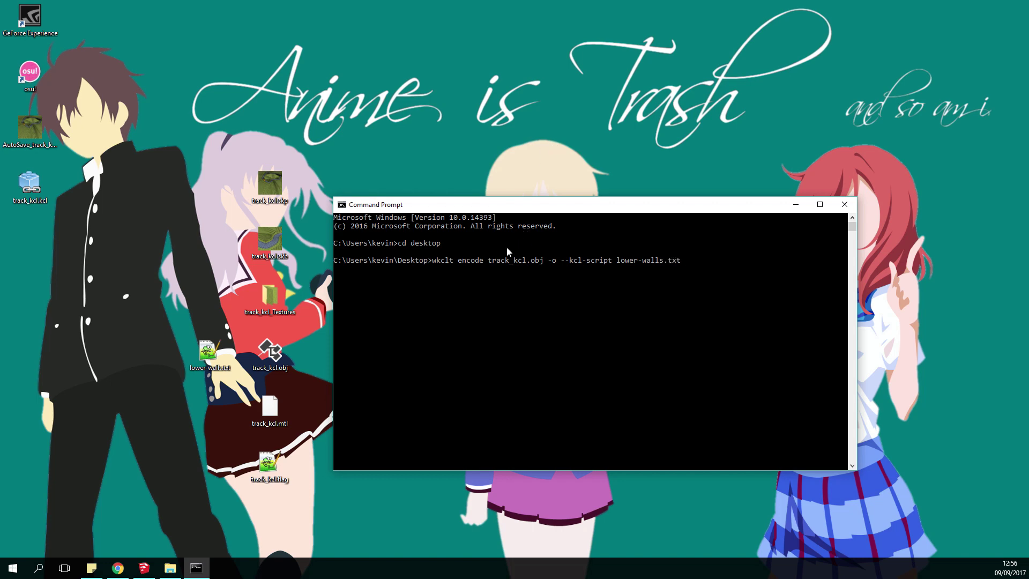
key("Return")
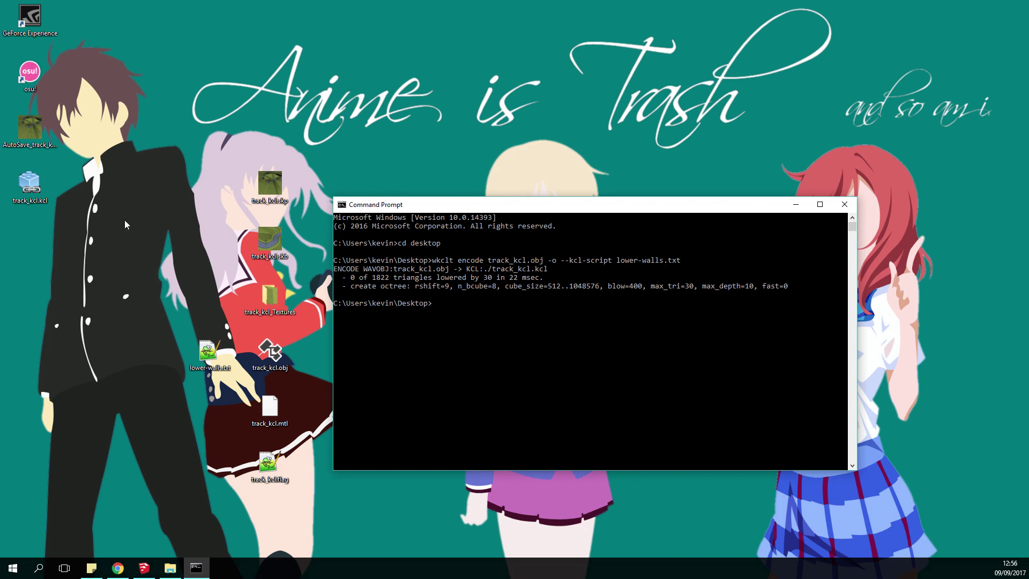
Place track_kcl.kcl beside the track files and open it in KCL Editor to confirm 1822 triangles.
left_click_drag(30, 184, 210, 295)
left_click_drag(375, 204, 461, 204)
left_click(239, 310)
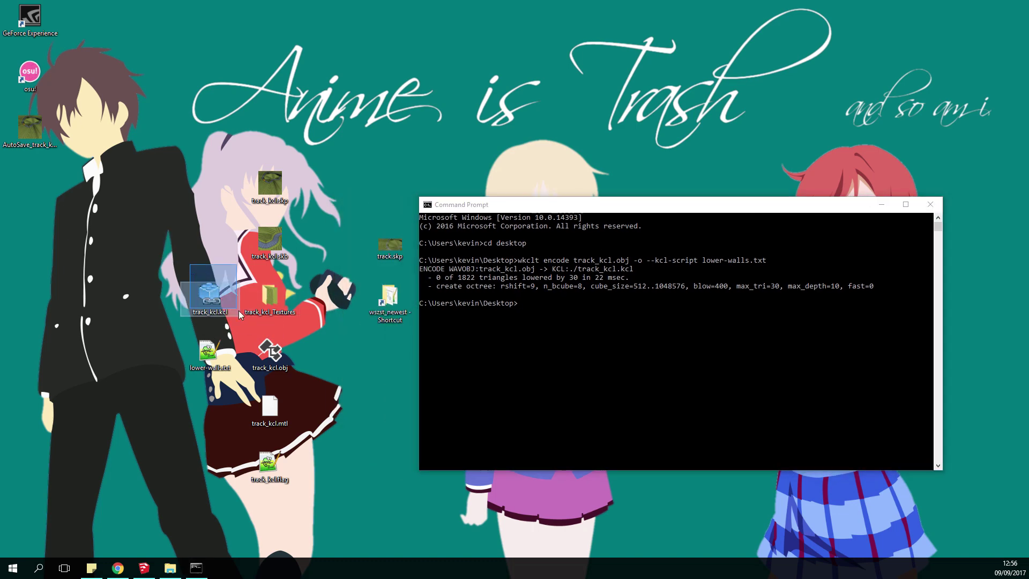
left_click_drag(147, 256, 238, 317)
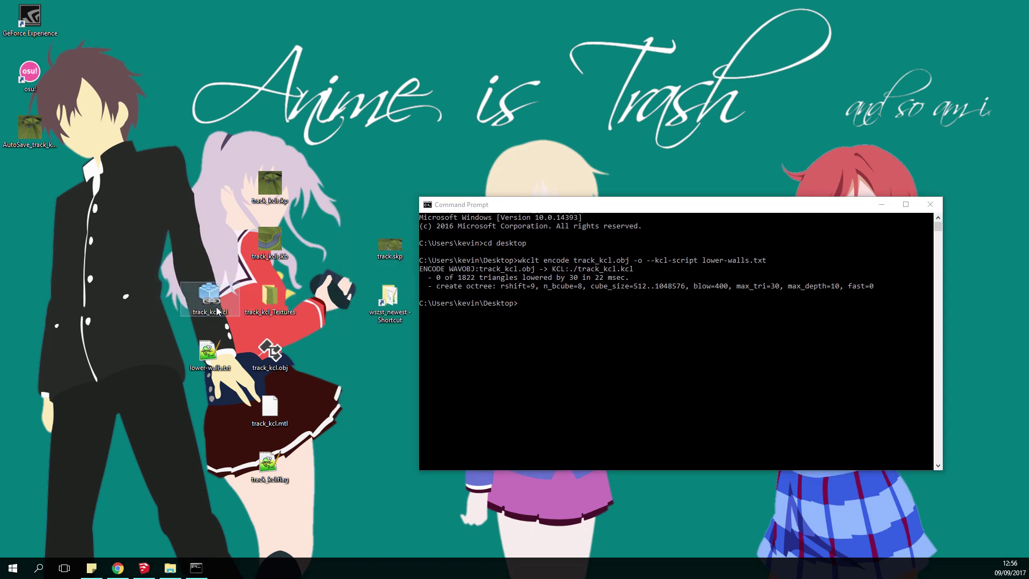
double_click(217, 311)
left_click_drag(104, 52, 167, 125)
left_click(435, 122)
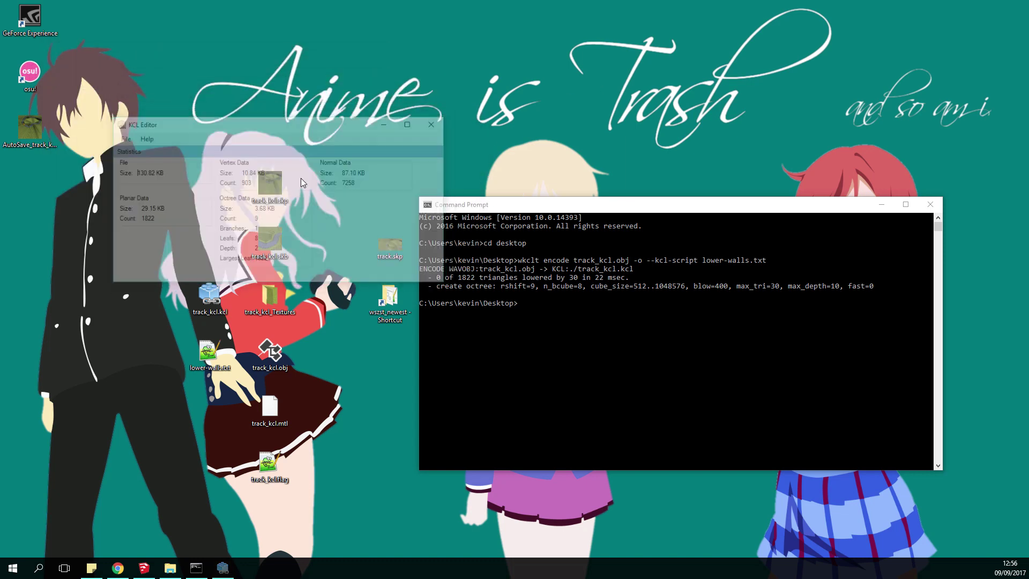
Review lower-walls.txt and the four material flag lines, then close the editor and Command Prompt.
left_click_drag(171, 265, 240, 323)
double_click(208, 352)
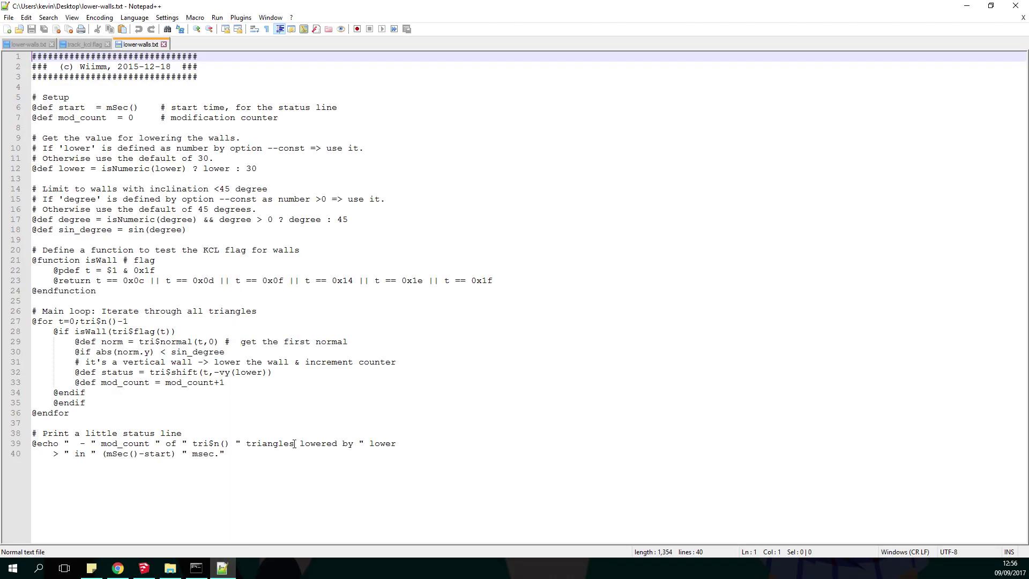
left_click(105, 42)
left_click_drag(273, 524, 137, 493)
left_click(217, 494)
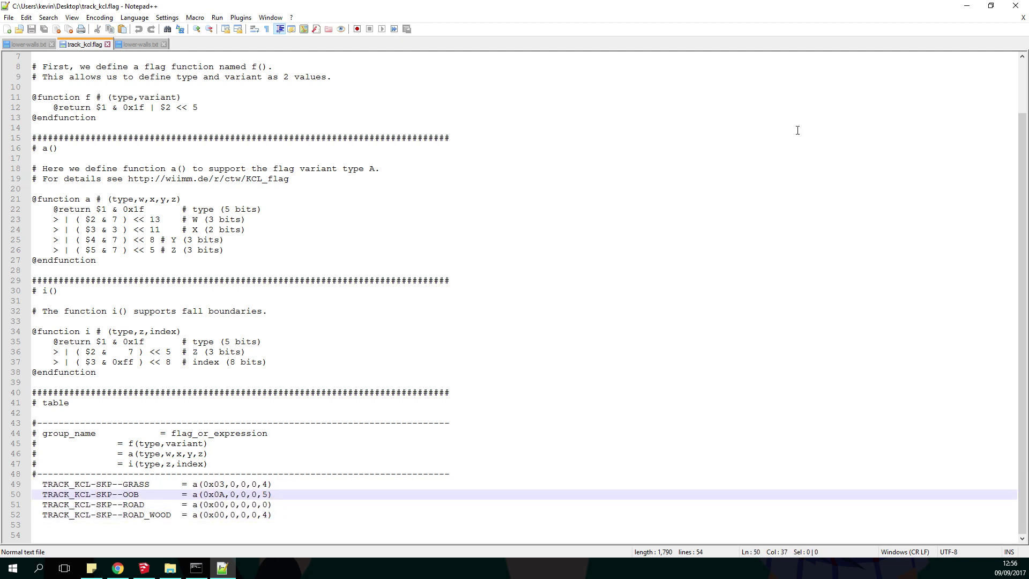
left_click(1015, 6)
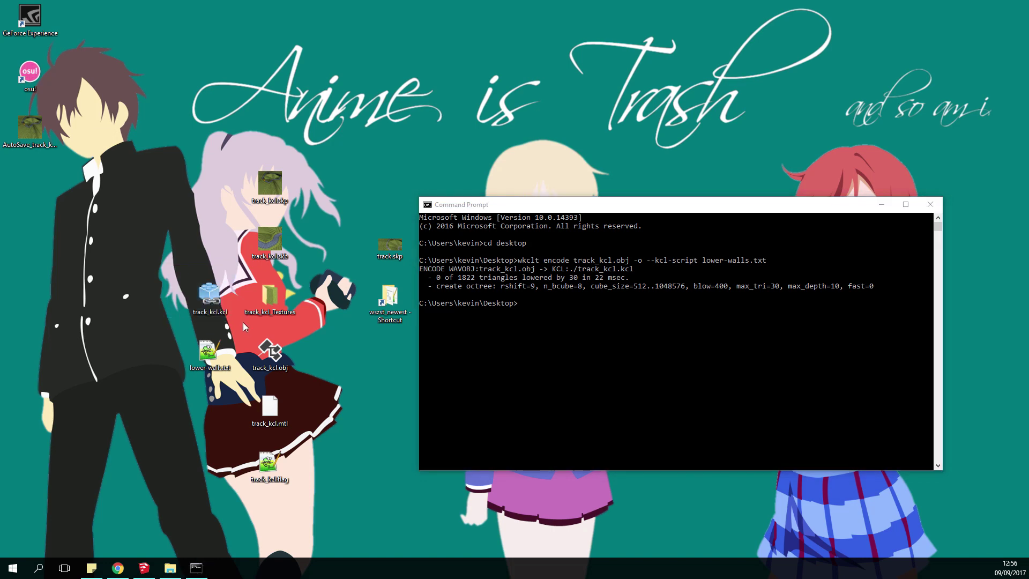
mouse_move(243, 323)
left_mouse_down()
mouse_move(181, 279)
mouse_move(239, 325)
left_mouse_up()
left_click(929, 204)
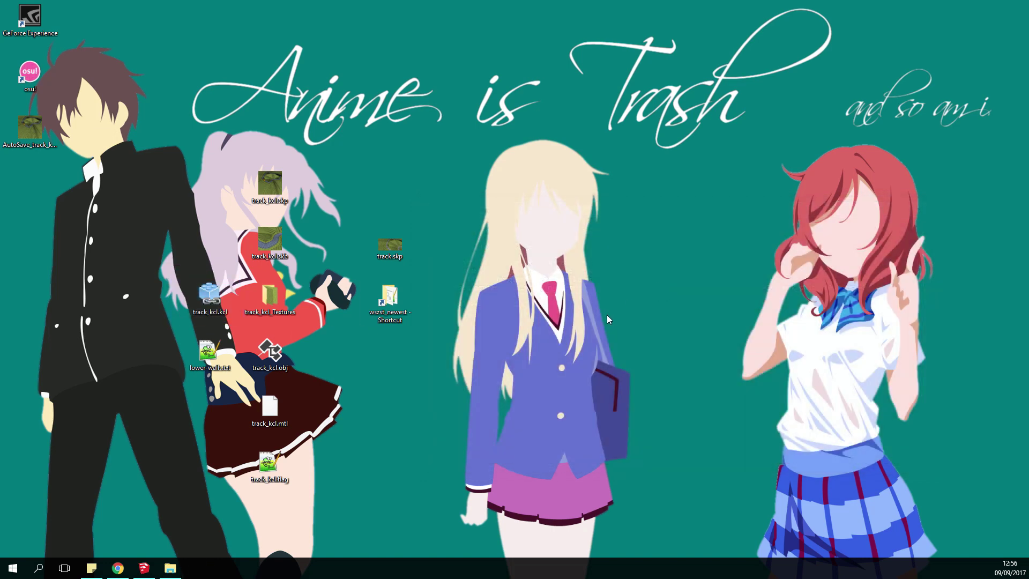